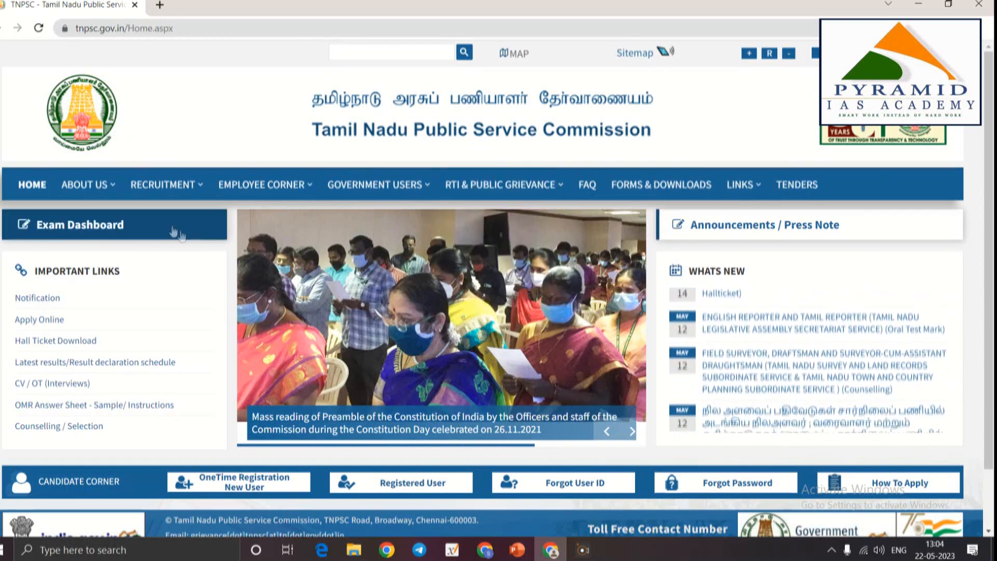
# Switch the TNPSC website to Tamil and then back to English
pyautogui.moveTo(156, 179)
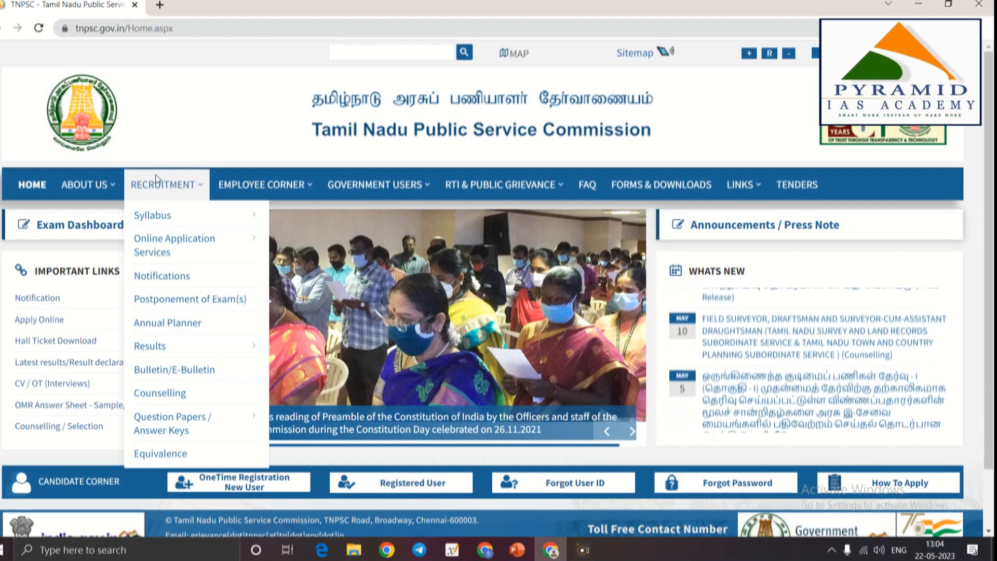
pyautogui.click(830, 53)
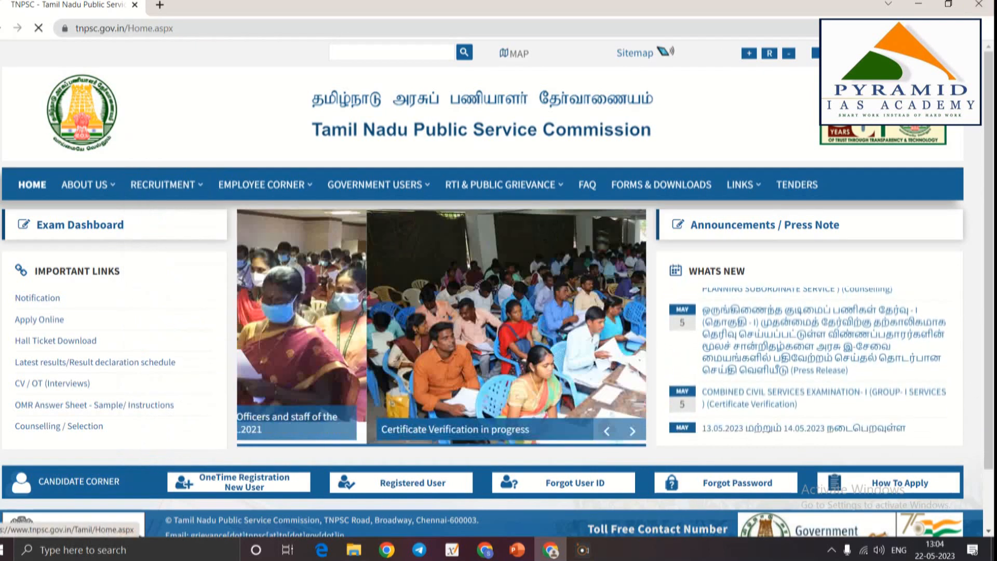
pyautogui.moveTo(234, 198)
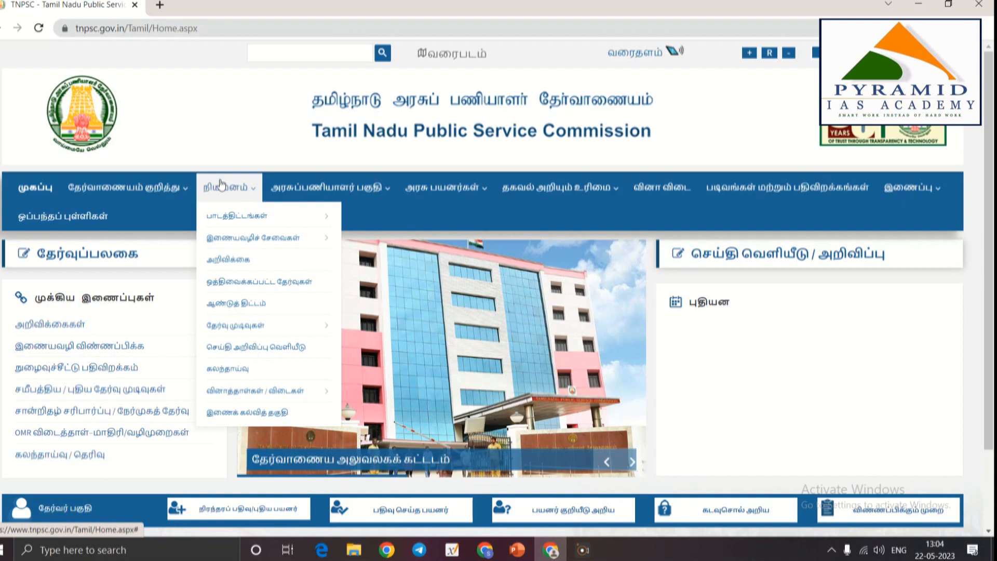
pyautogui.moveTo(231, 233)
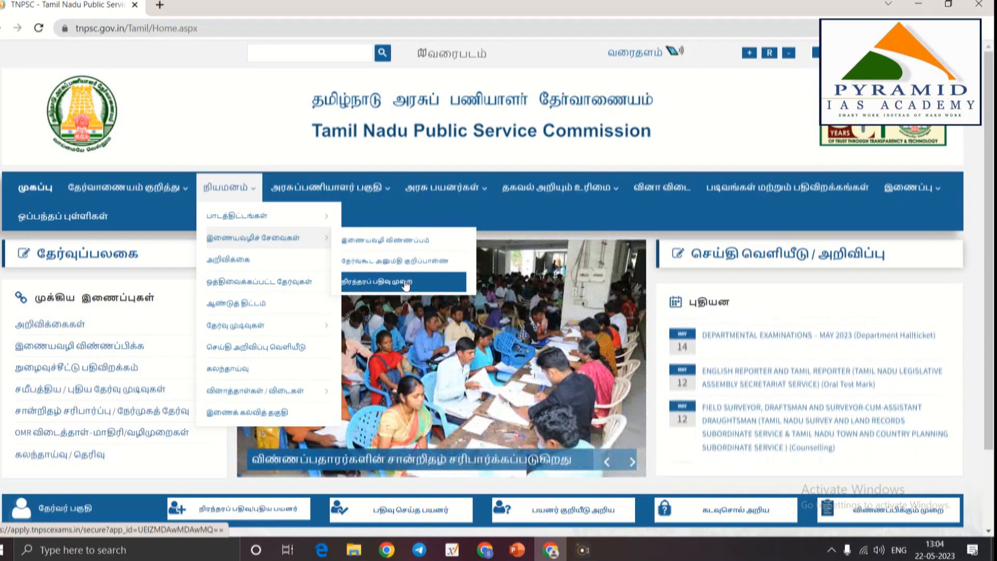
pyautogui.click(406, 285)
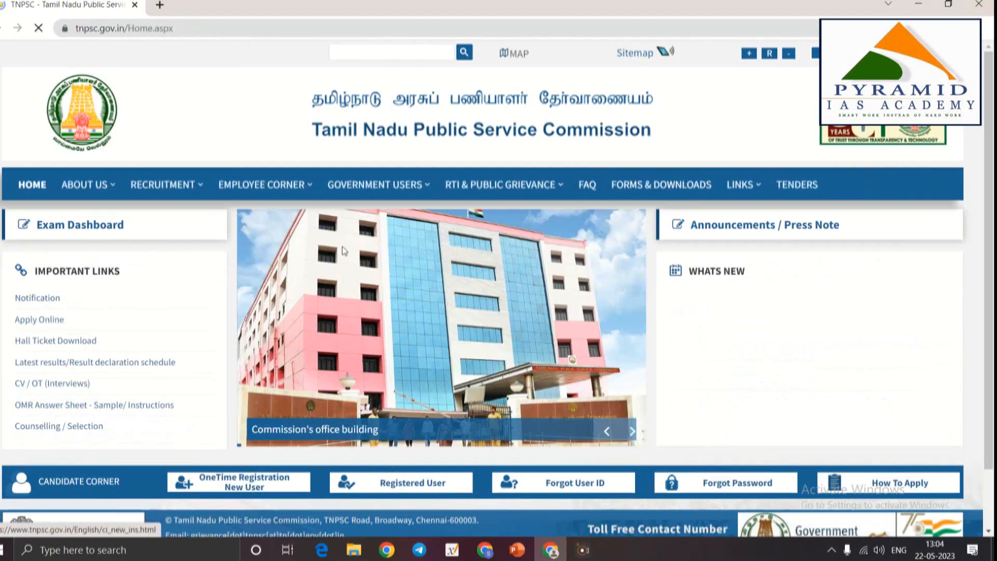
# Start One time Registration from RECRUITMENT > Online Application Services, dismissing the external-site prompt once
pyautogui.moveTo(161, 196)
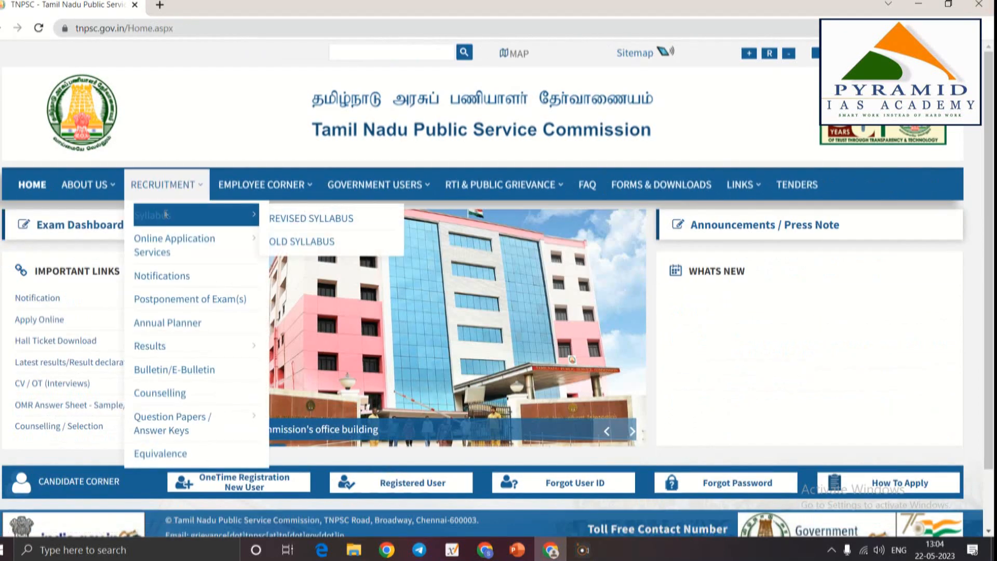
pyautogui.moveTo(174, 243)
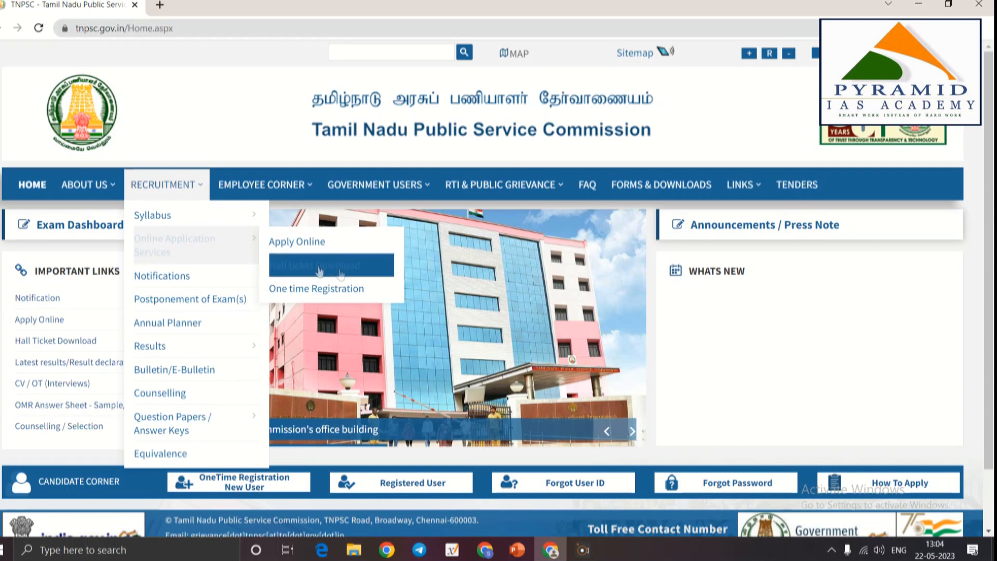
pyautogui.click(301, 291)
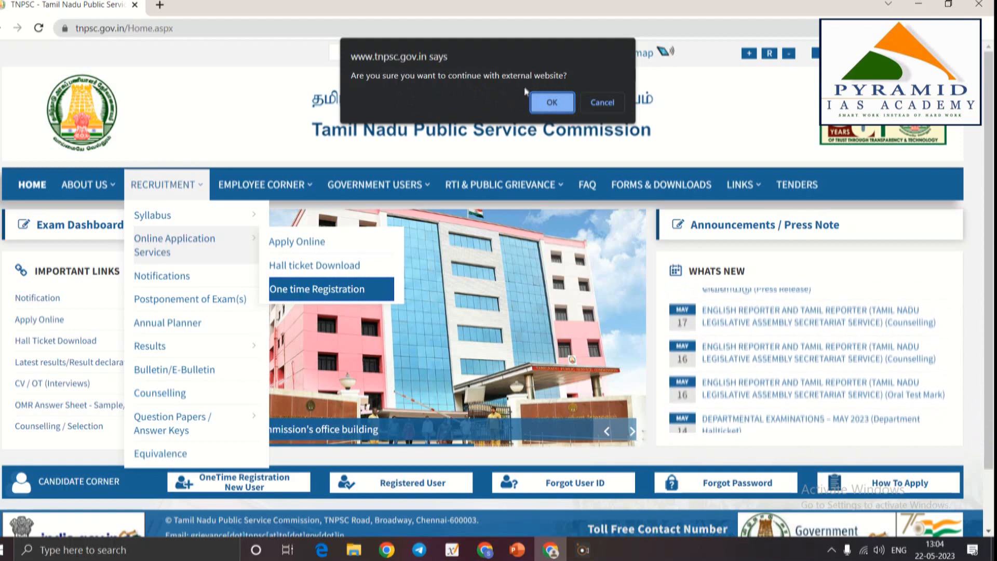
pyautogui.click(552, 102)
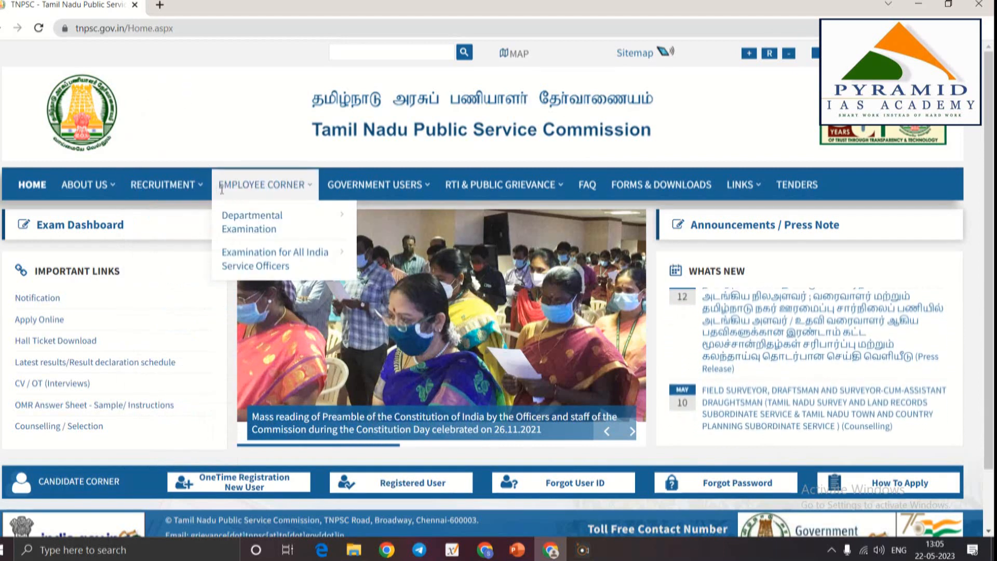
pyautogui.moveTo(174, 244)
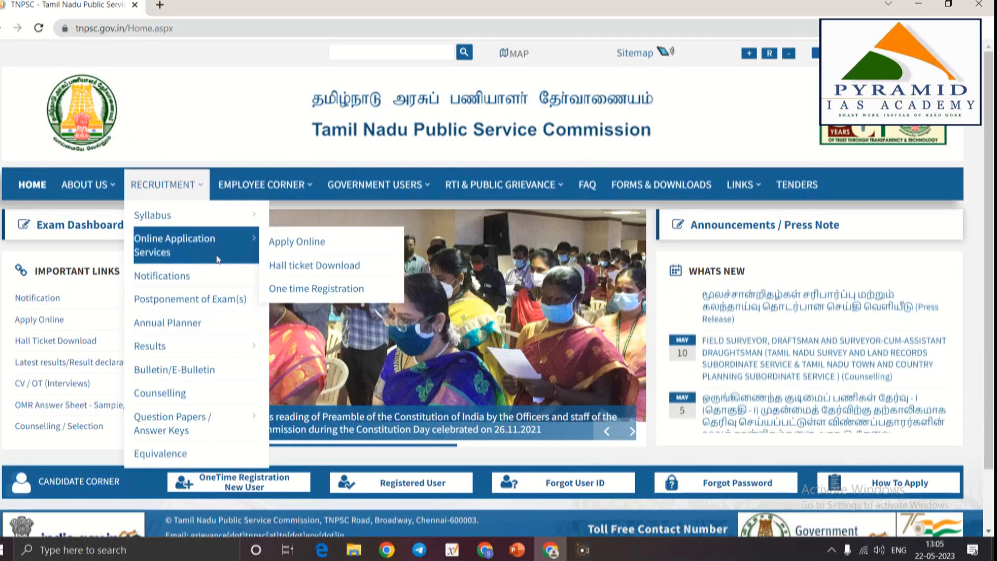
pyautogui.click(316, 289)
# Confirm the external-site prompt, toggle the portal language, and open One Time Registration & Dashboard in English
pyautogui.click(552, 102)
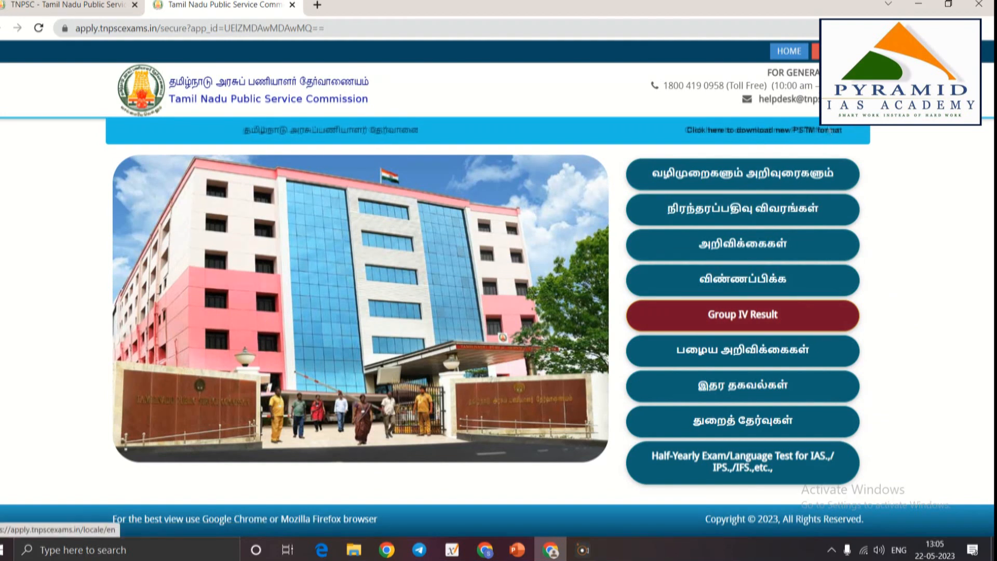
pyautogui.click(831, 51)
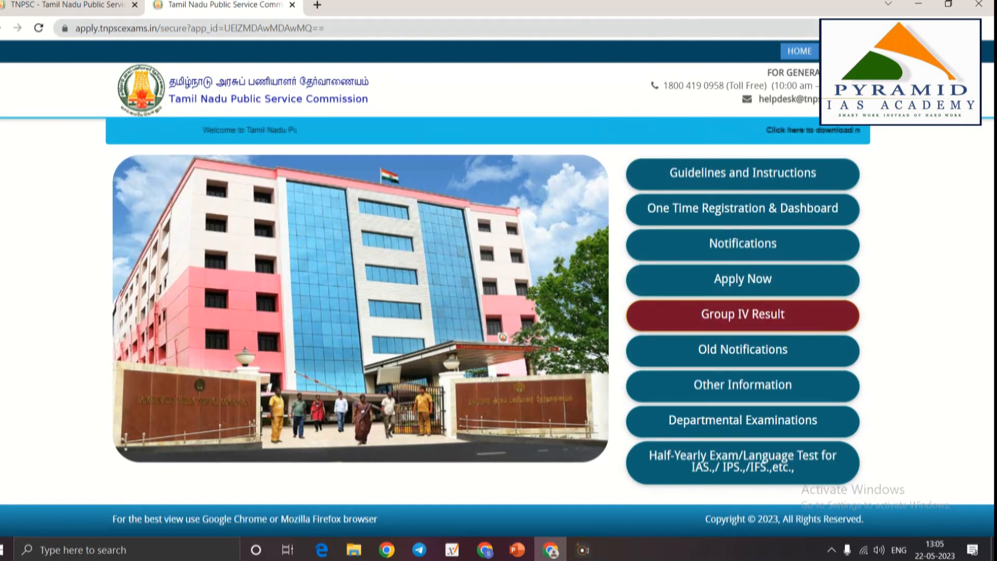
pyautogui.click(839, 51)
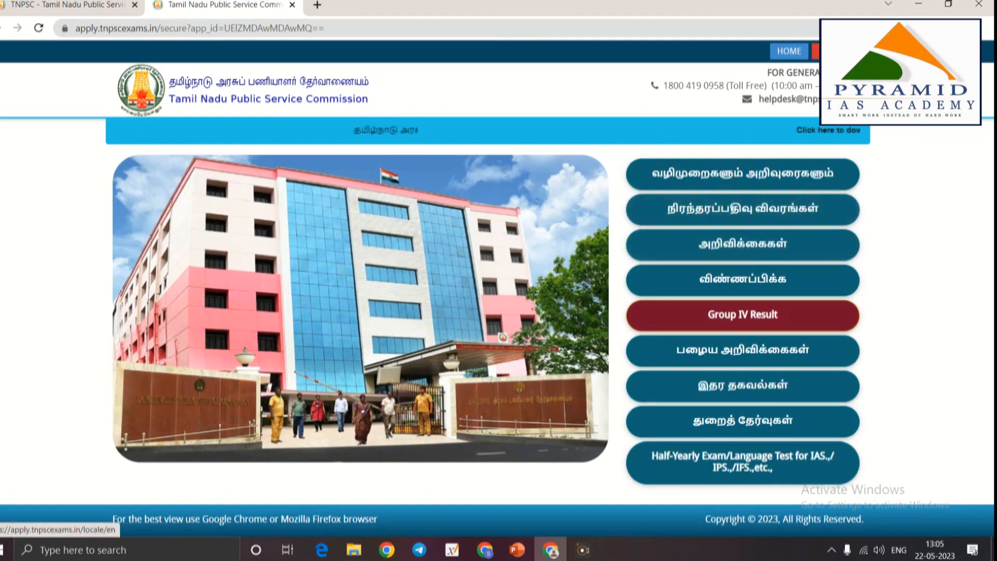
pyautogui.click(831, 51)
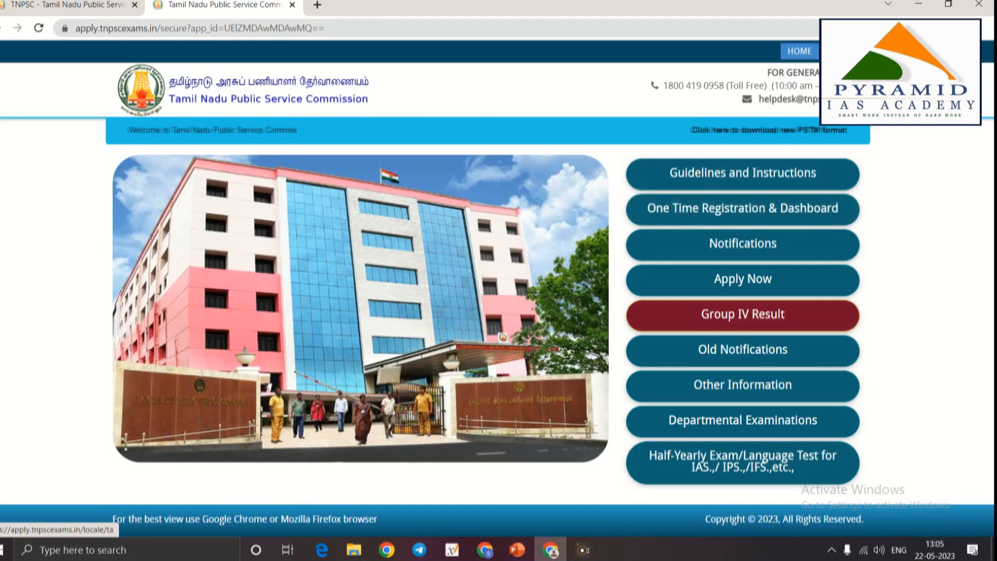
pyautogui.click(839, 51)
pyautogui.click(742, 208)
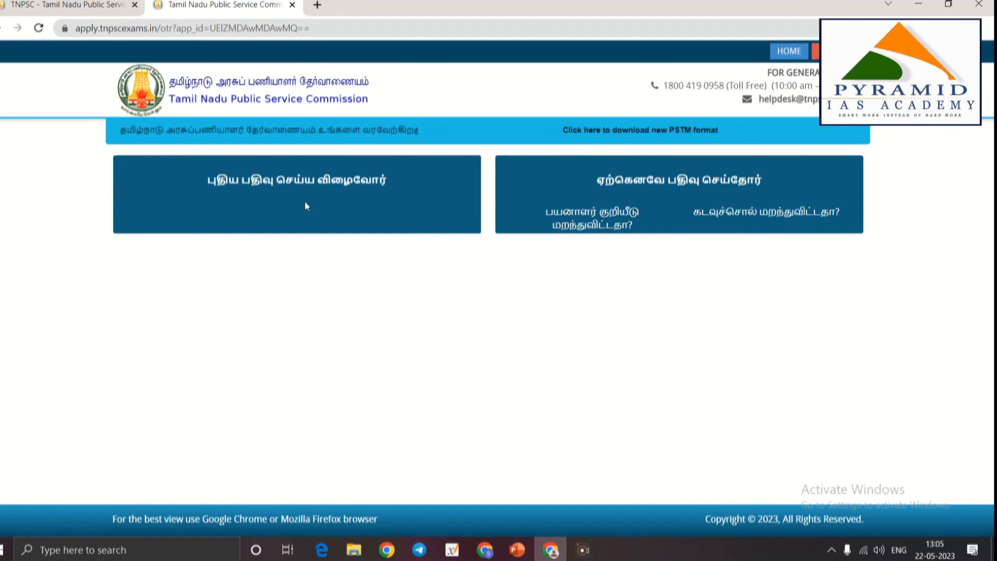
pyautogui.click(304, 182)
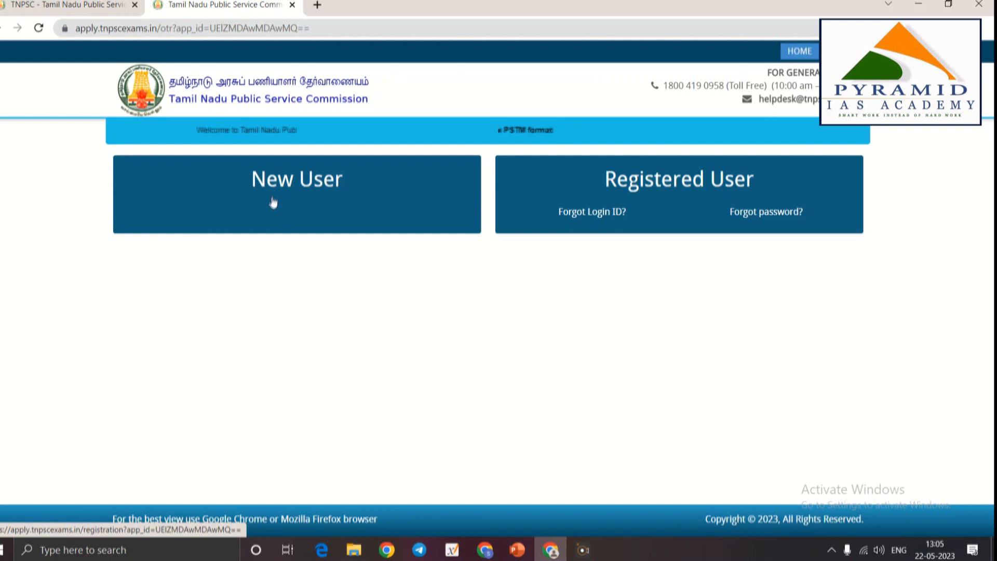
# Choose New User, type a new login ID, and answer the captcha sum with 33
pyautogui.click(303, 182)
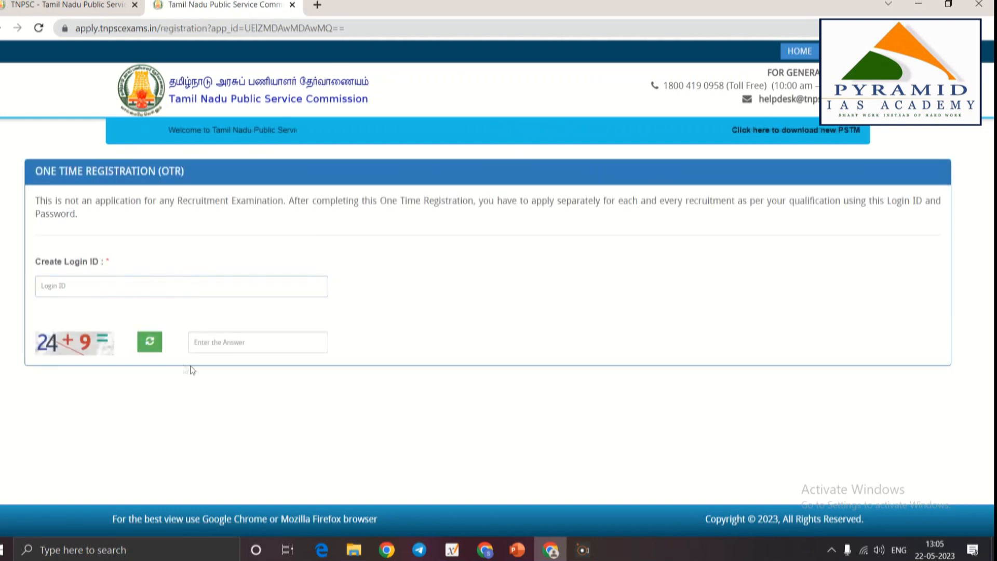
pyautogui.moveTo(115, 292)
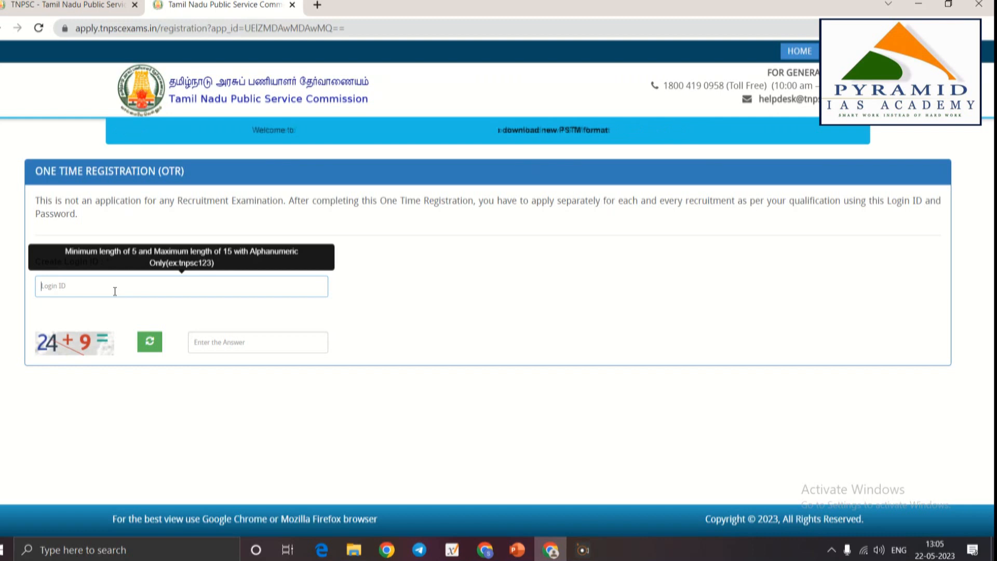
pyautogui.write('N')
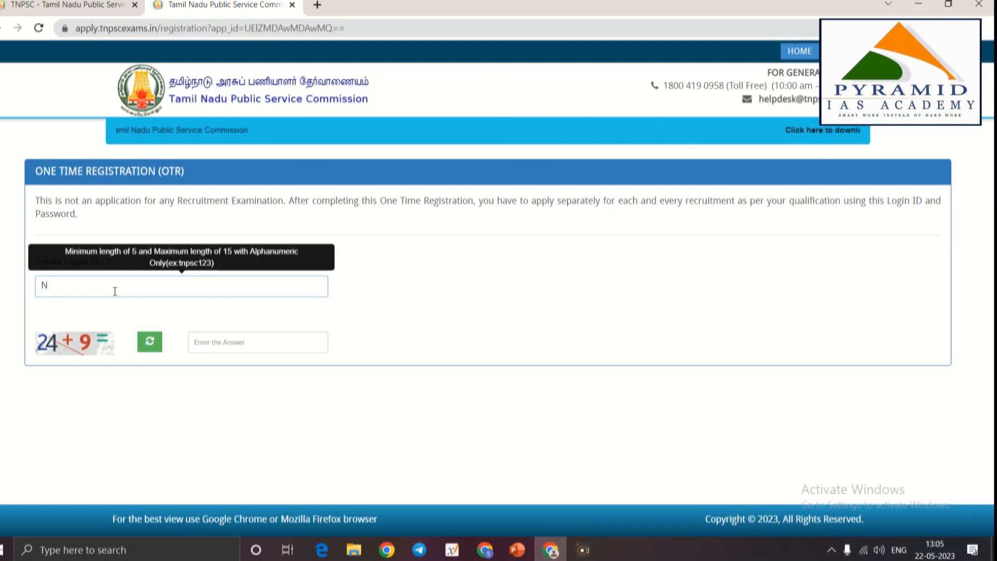
pyautogui.write('ew')
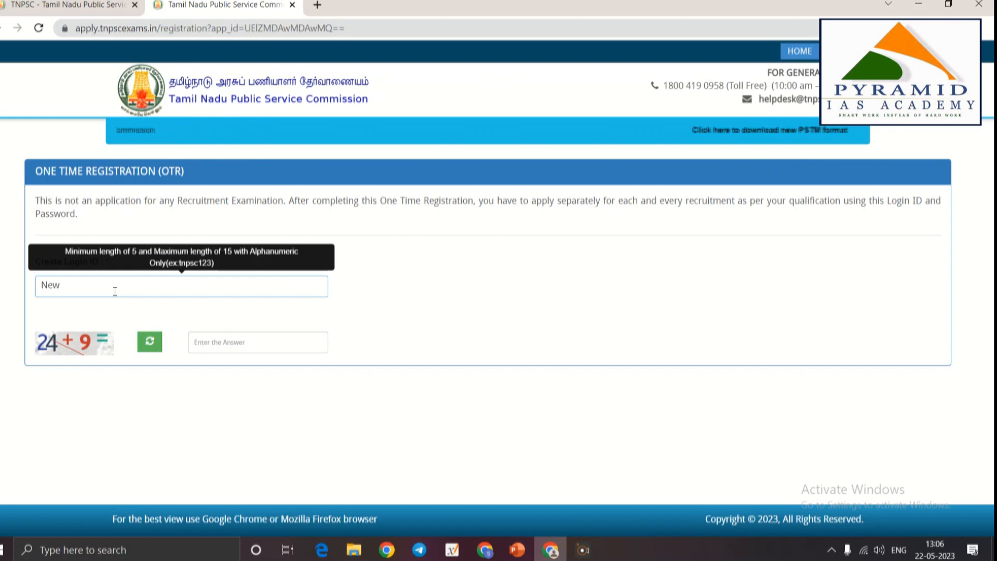
pyautogui.write('too')
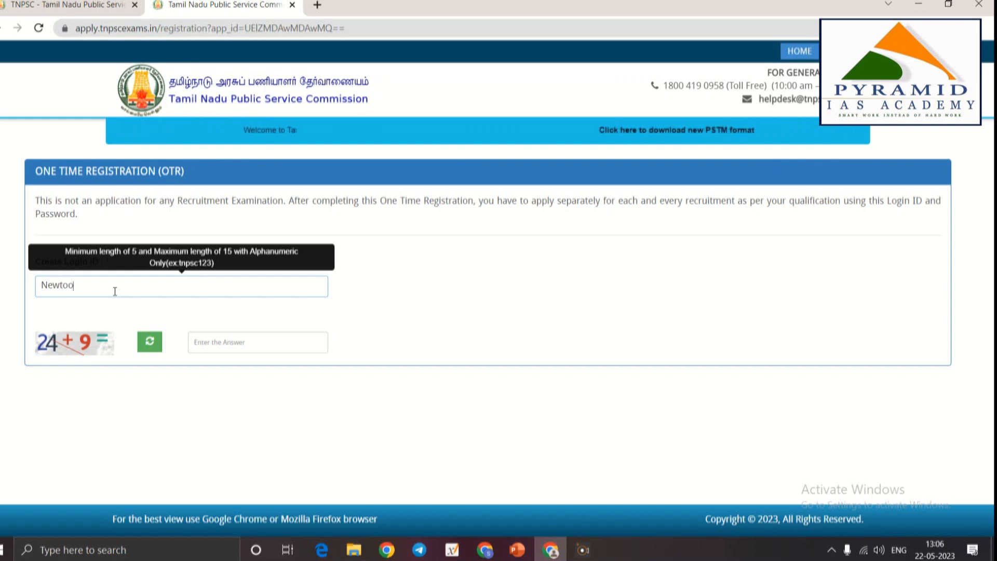
pyautogui.write('tr')
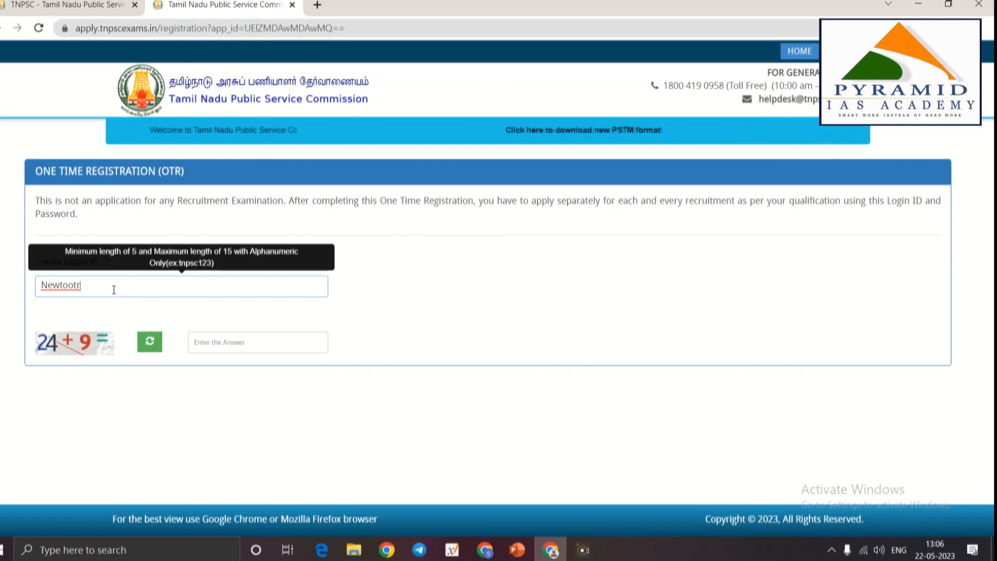
pyautogui.click(245, 340)
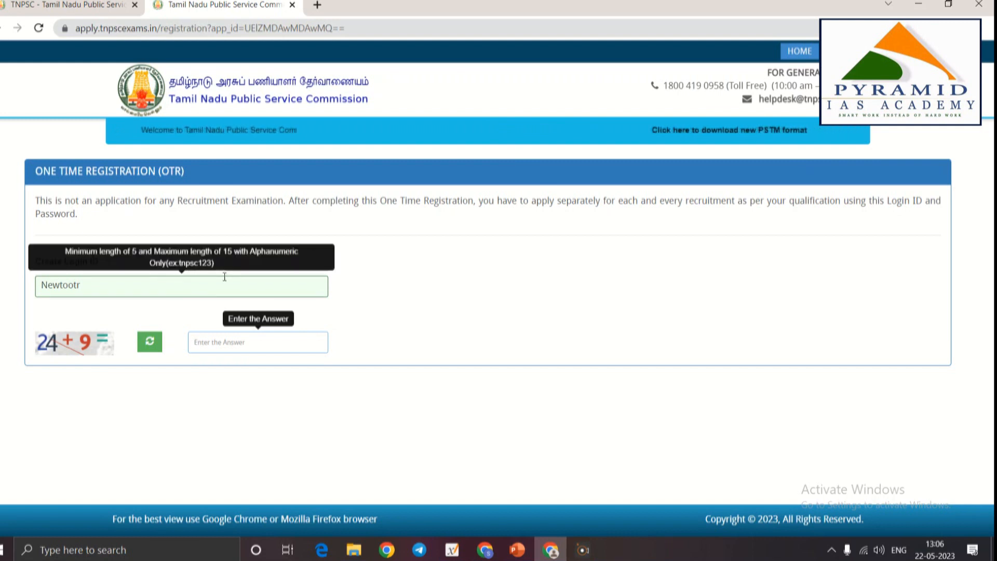
pyautogui.write('33')
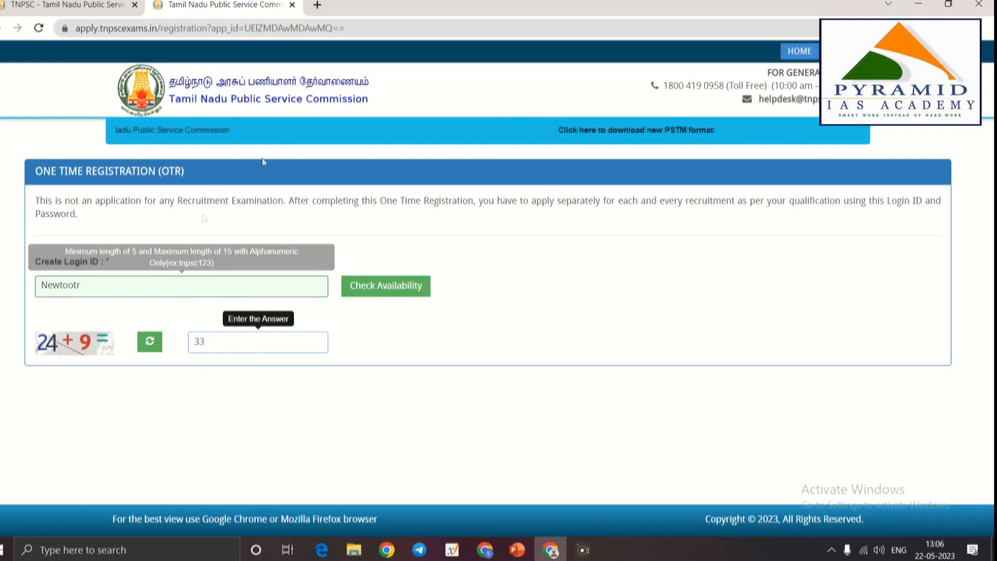
# Check the new login ID's availability, then enter the account password and reveal it
pyautogui.click(398, 294)
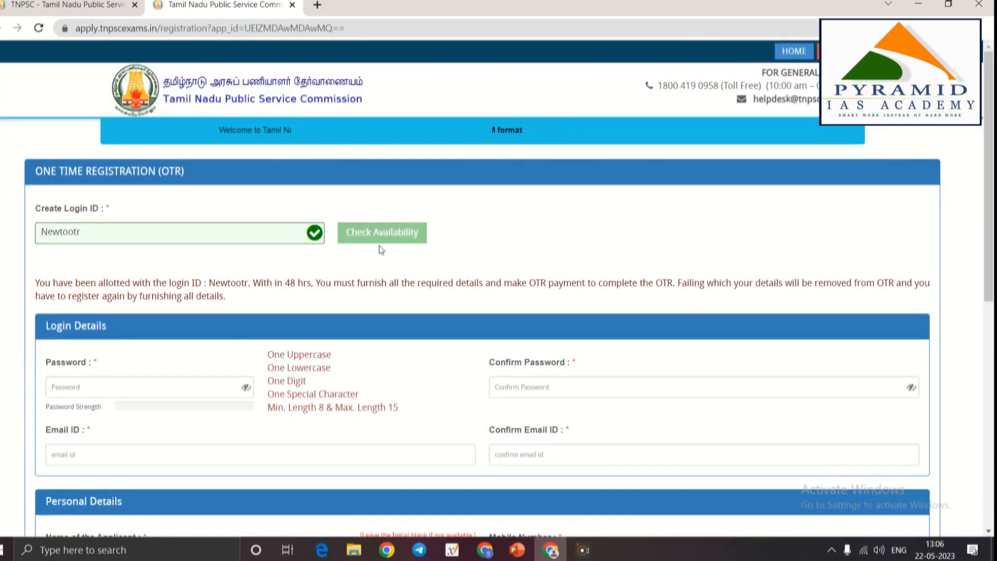
pyautogui.scroll(-3, 350, 270)
pyautogui.click(120, 255)
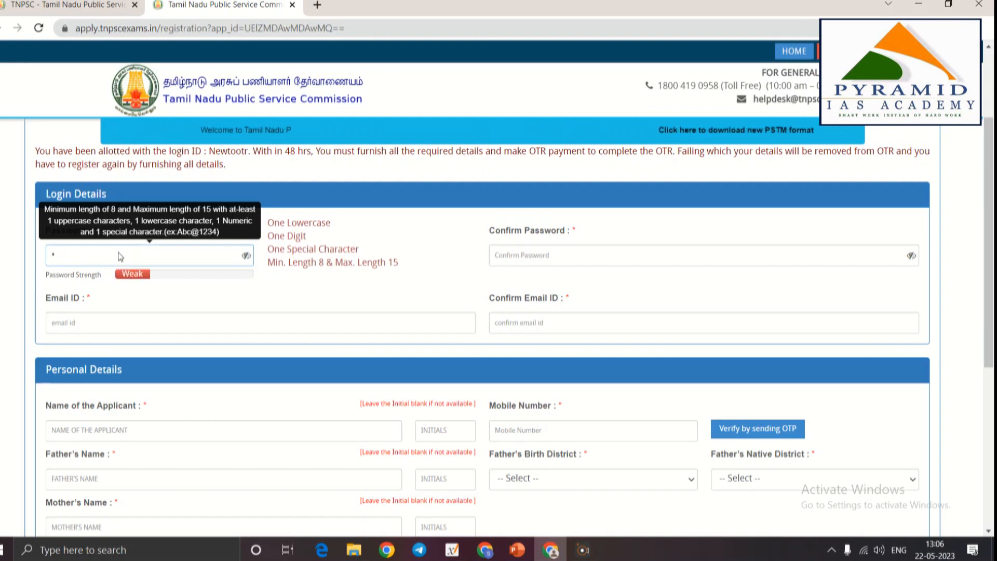
pyautogui.write('bcdef')
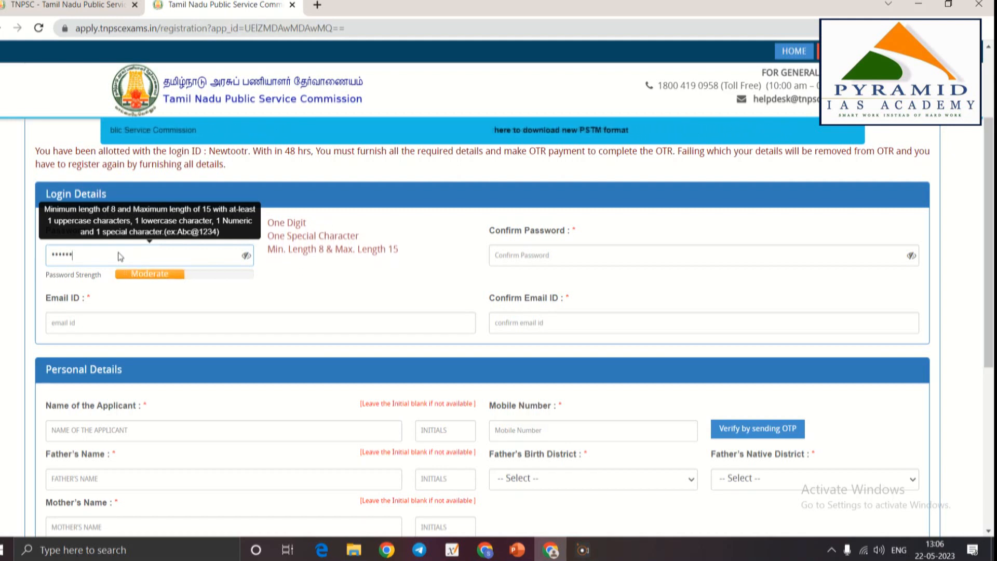
pyautogui.write('gh@12')
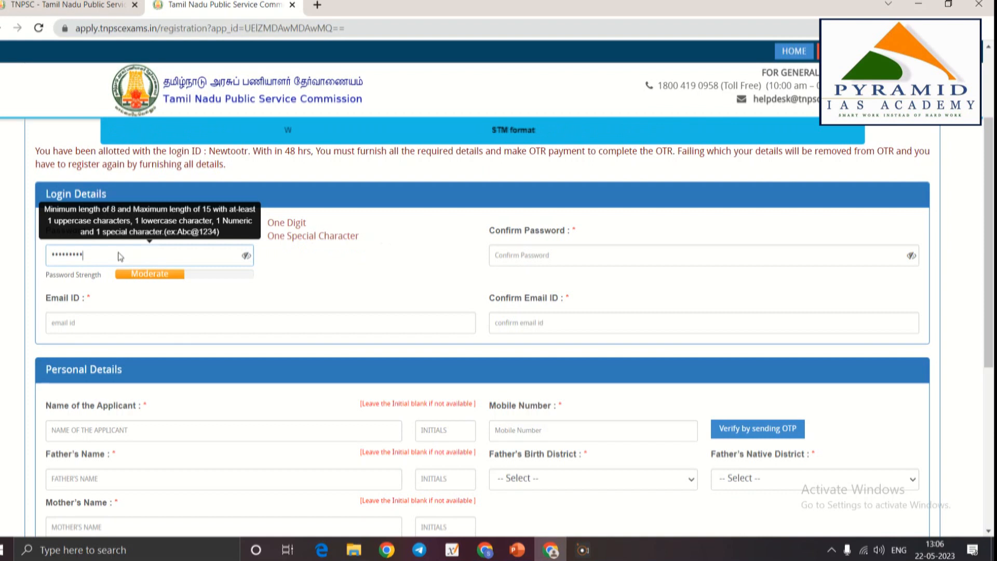
pyautogui.click(247, 257)
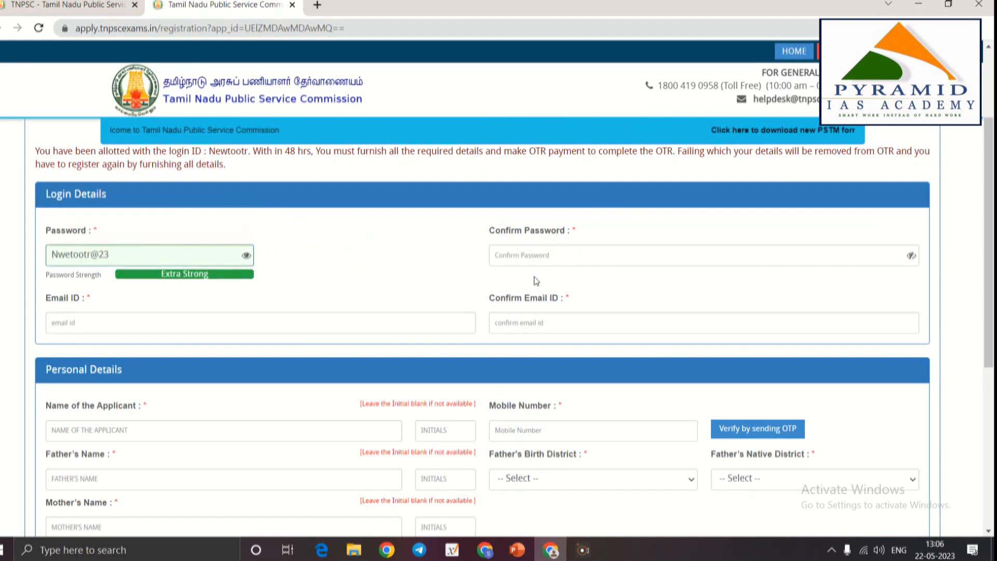
# Re-enter the password in Confirm Password, which raises a mismatch warning
pyautogui.click(551, 270)
pyautogui.write('Nwe')
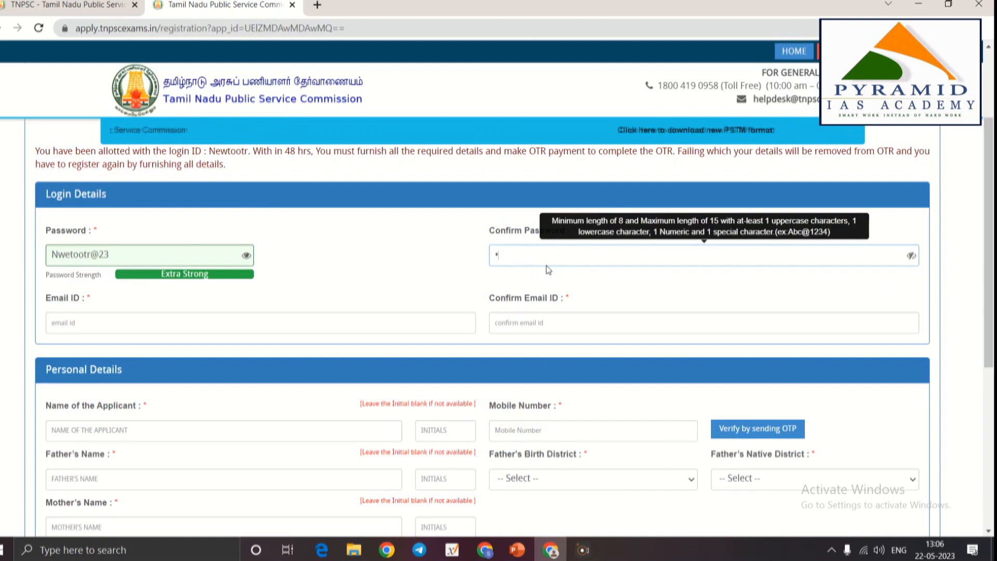
pyautogui.write('too')
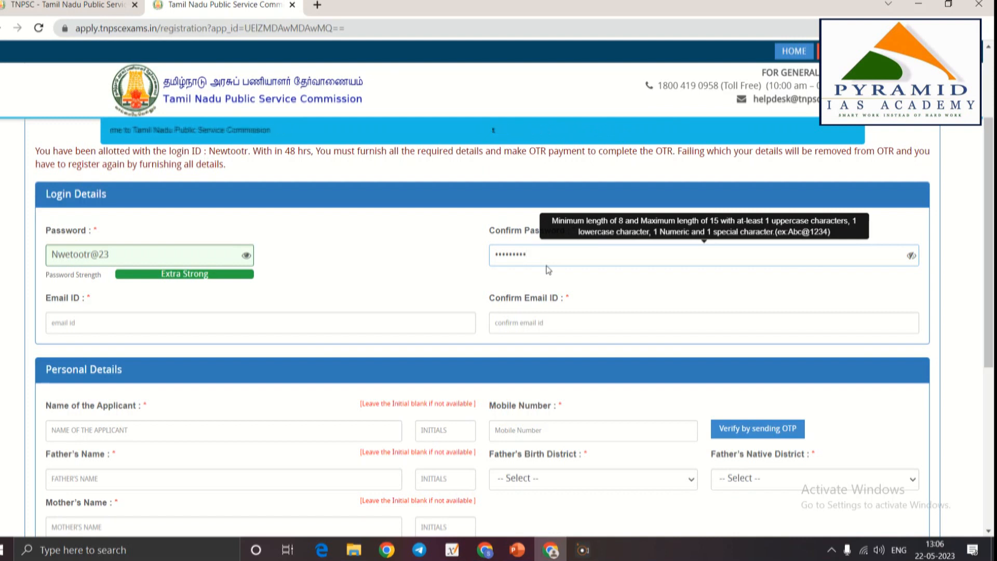
pyautogui.click(960, 245)
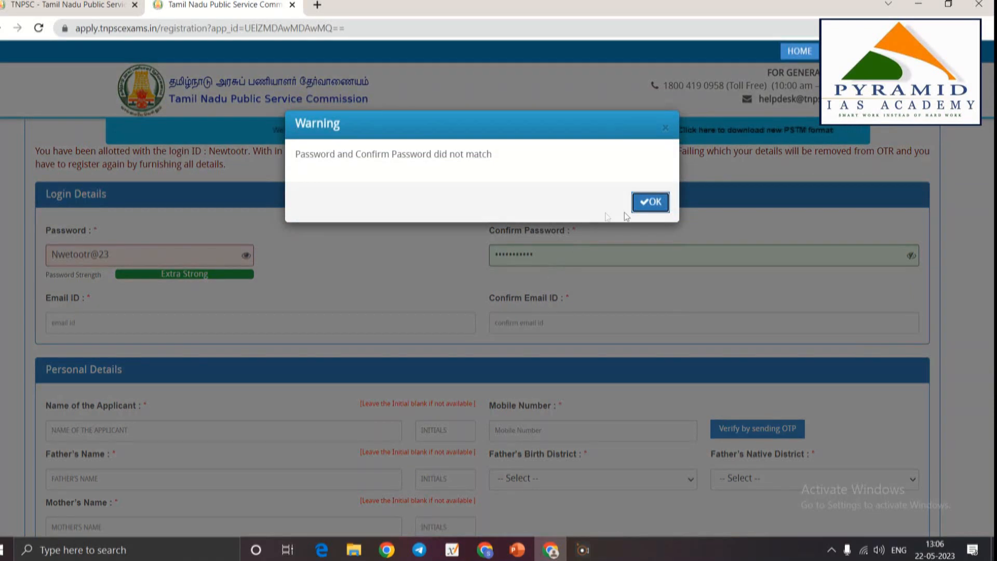
# Dismiss the mismatch warnings and correct the password so it matches its confirmation
pyautogui.click(650, 203)
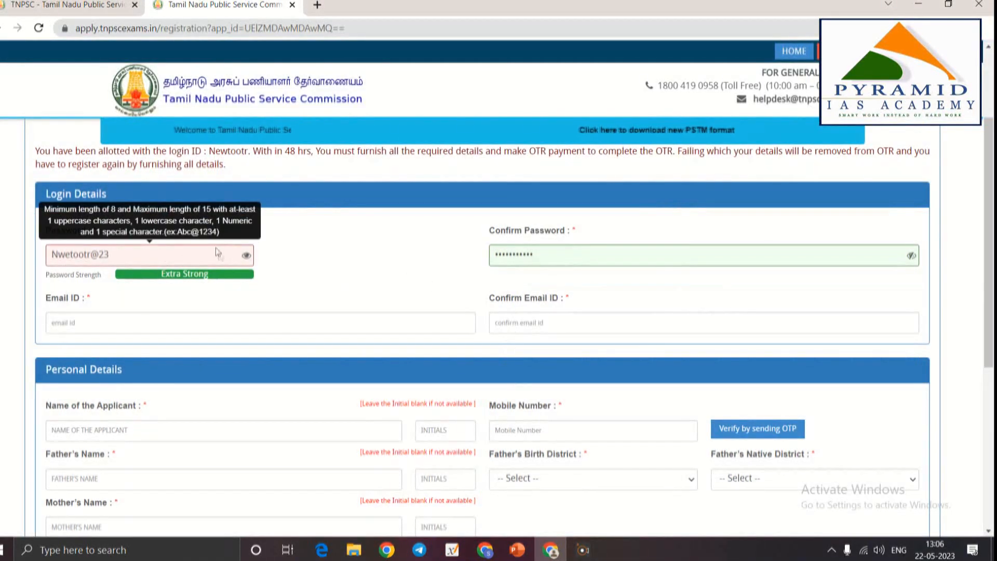
pyautogui.click(911, 256)
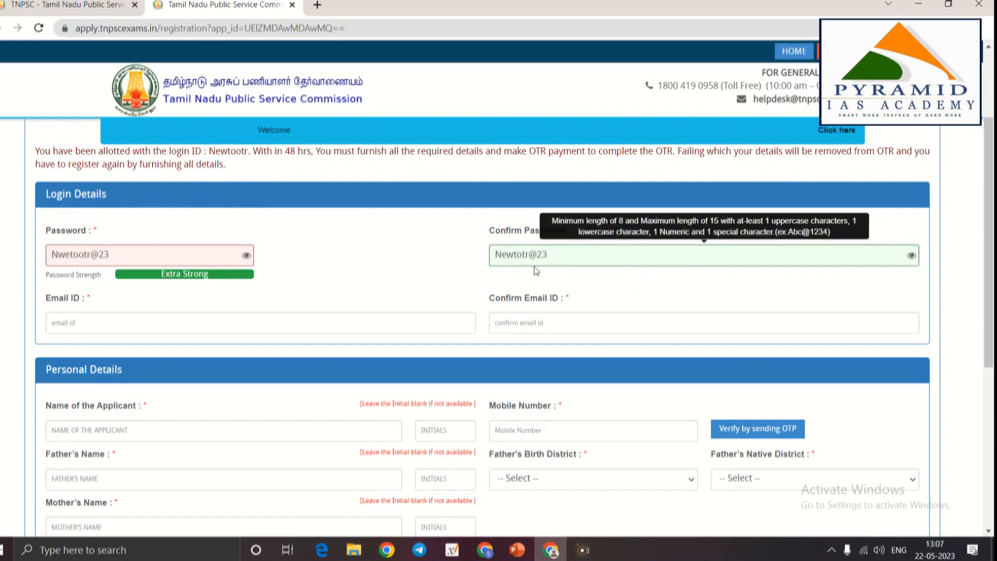
pyautogui.click(377, 301)
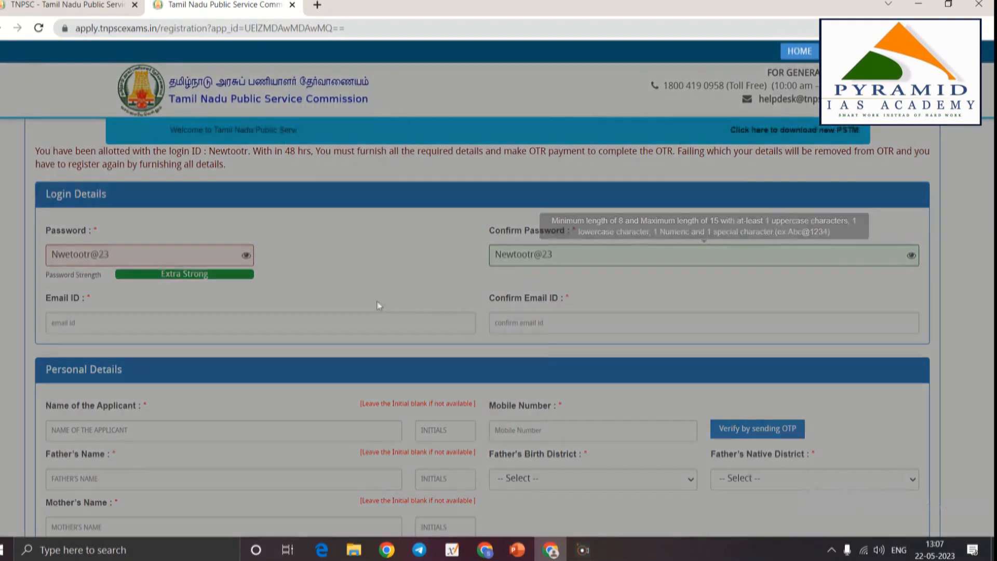
pyautogui.click(651, 202)
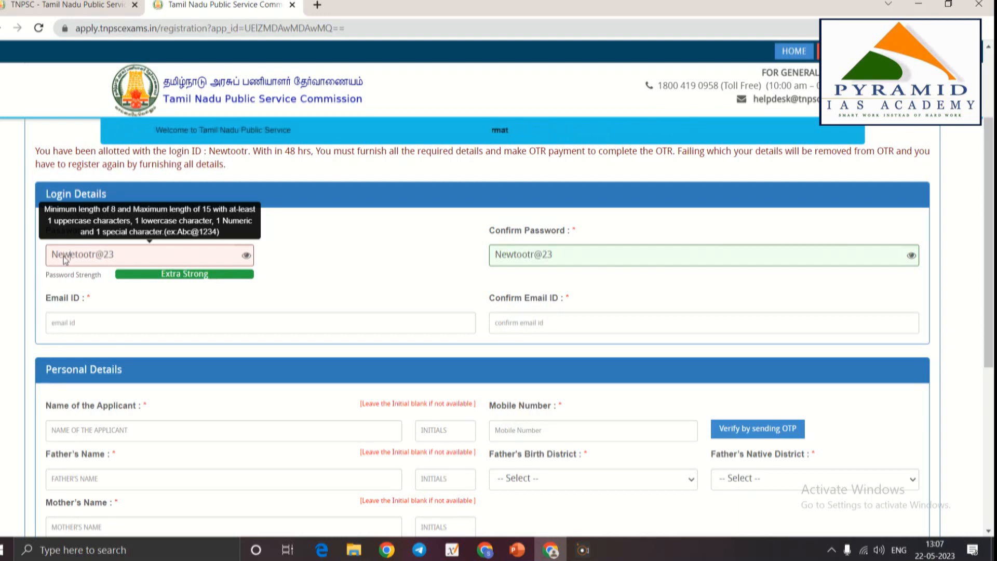
pyautogui.scroll(-1, 78, 252)
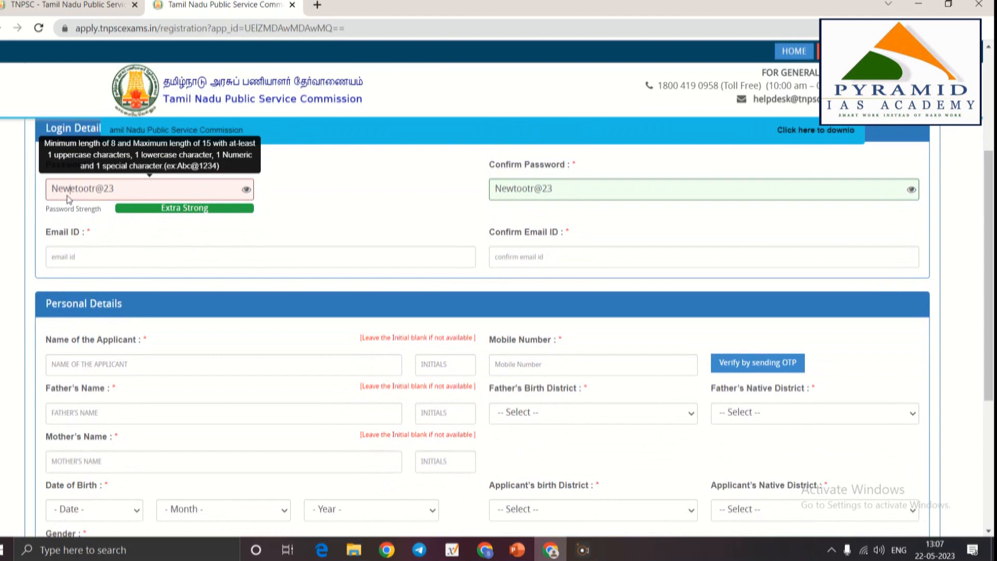
pyautogui.click(70, 198)
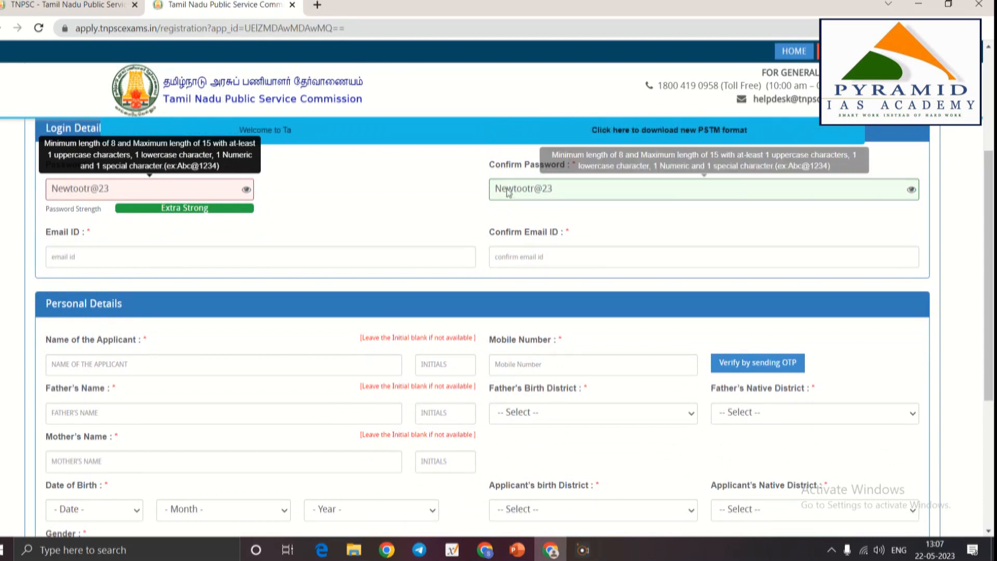
# Enter the applicant's e-mail address in both Email ID and Confirm Email ID
pyautogui.click(128, 266)
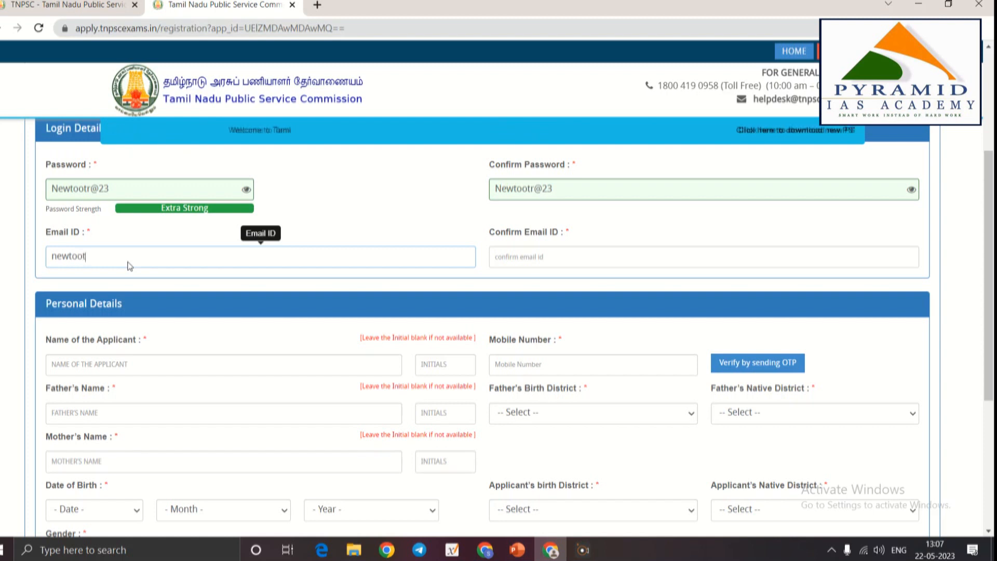
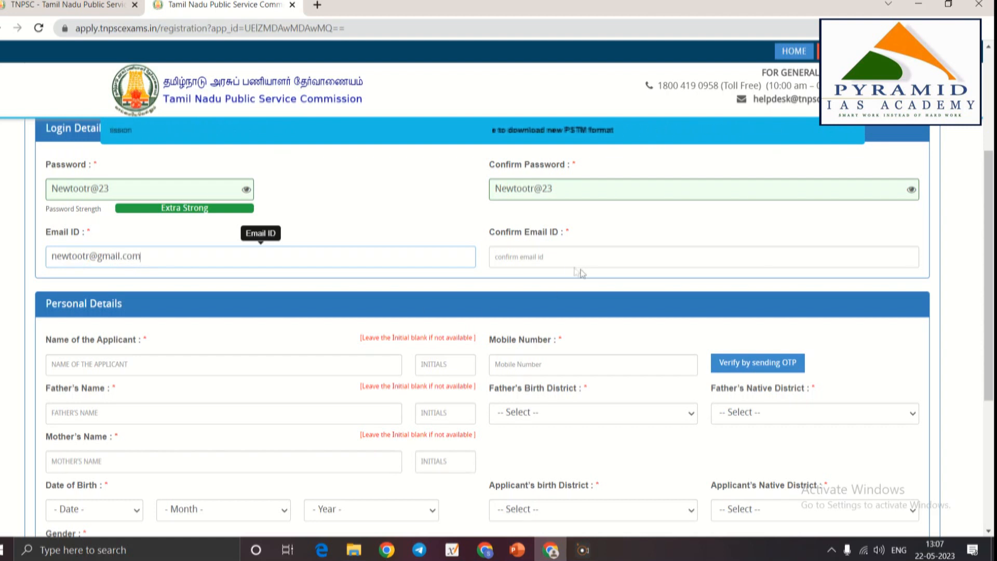
pyautogui.click(559, 261)
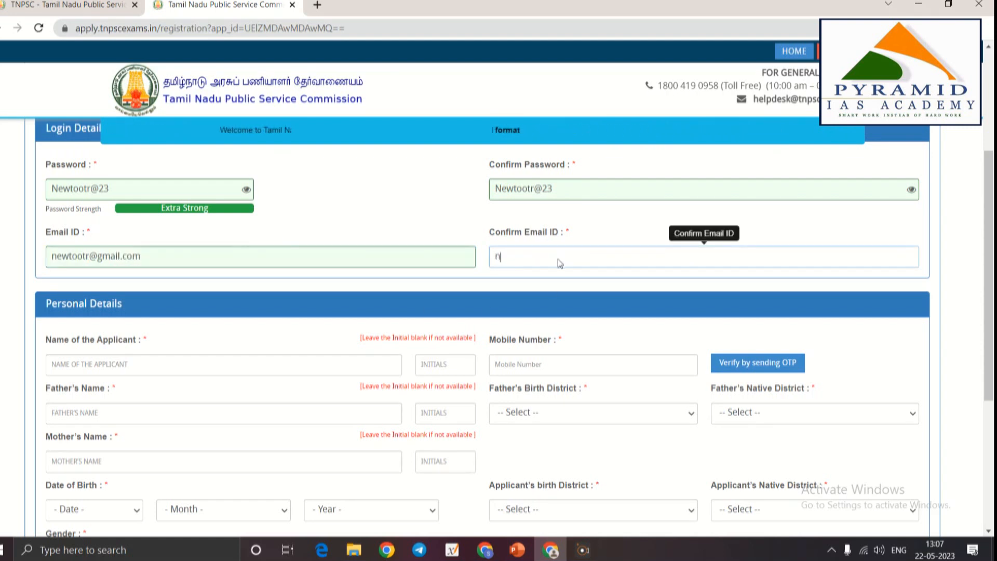
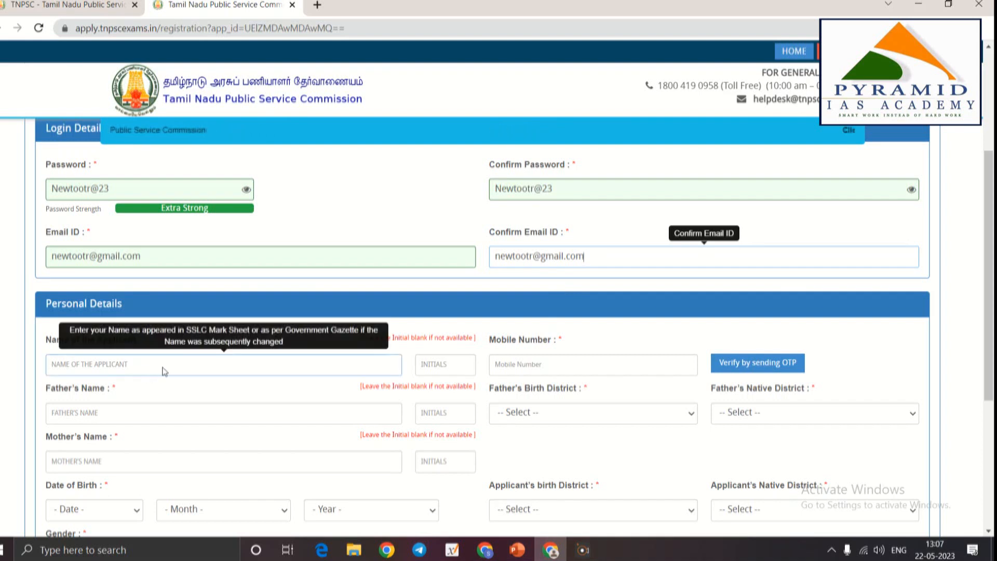
pyautogui.scroll(-2, 283, 327)
pyautogui.scroll(2, 382, 321)
pyautogui.scroll(-1, 200, 348)
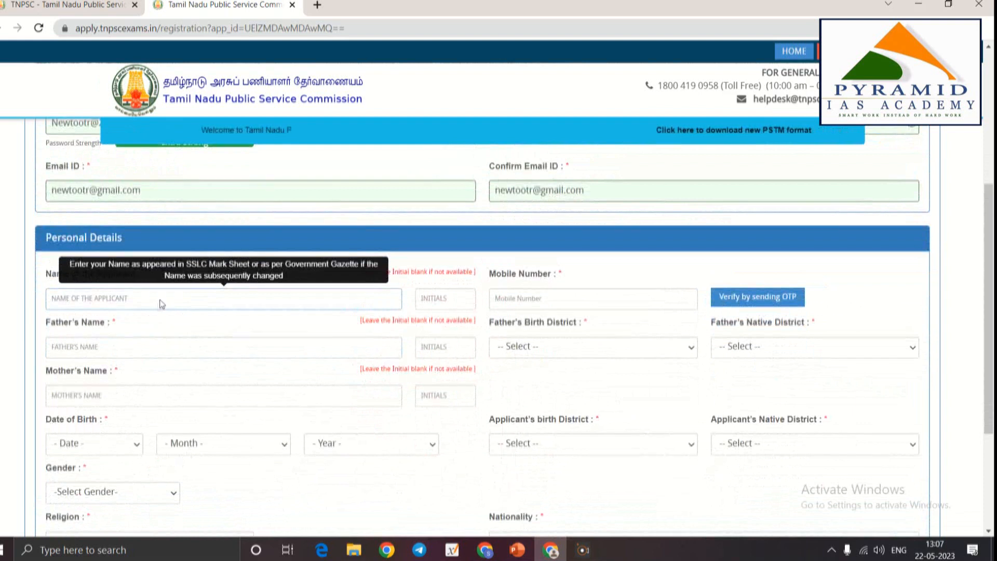
pyautogui.scroll(-1, 161, 302)
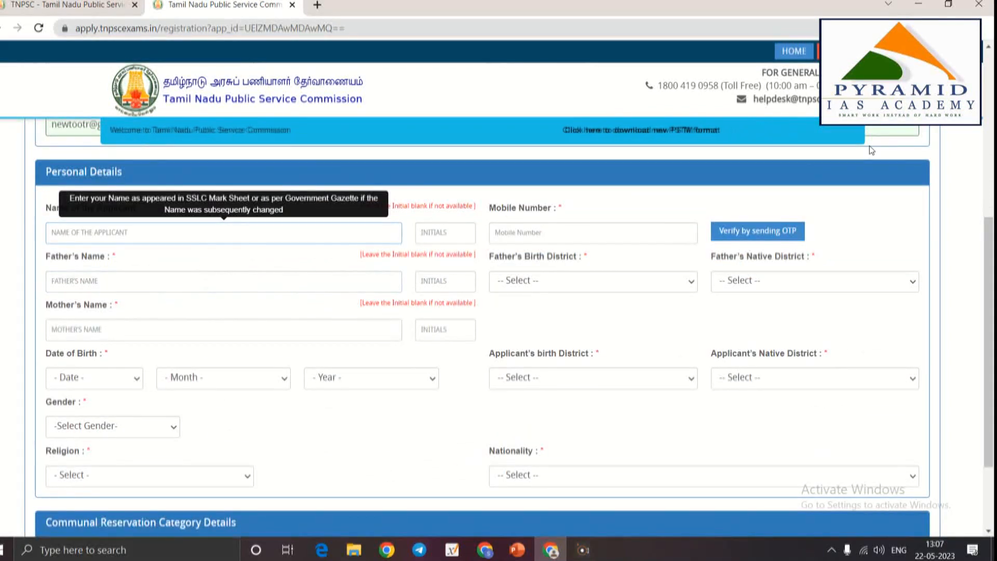
# Fill in the applicant's name, initial and mobile number, then request OTP verification
pyautogui.write('KENDRA')
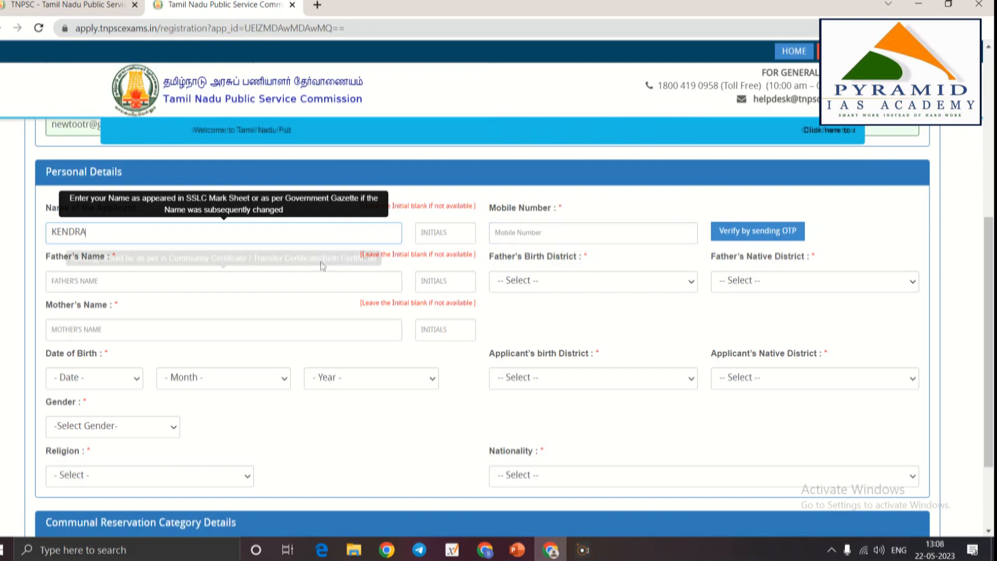
pyautogui.click(417, 235)
pyautogui.write('A')
pyautogui.click(595, 237)
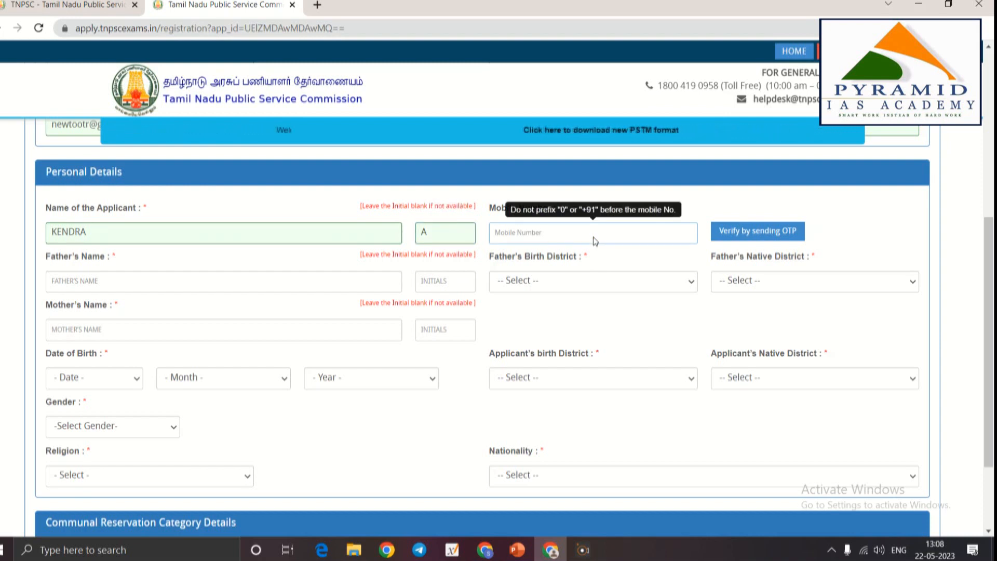
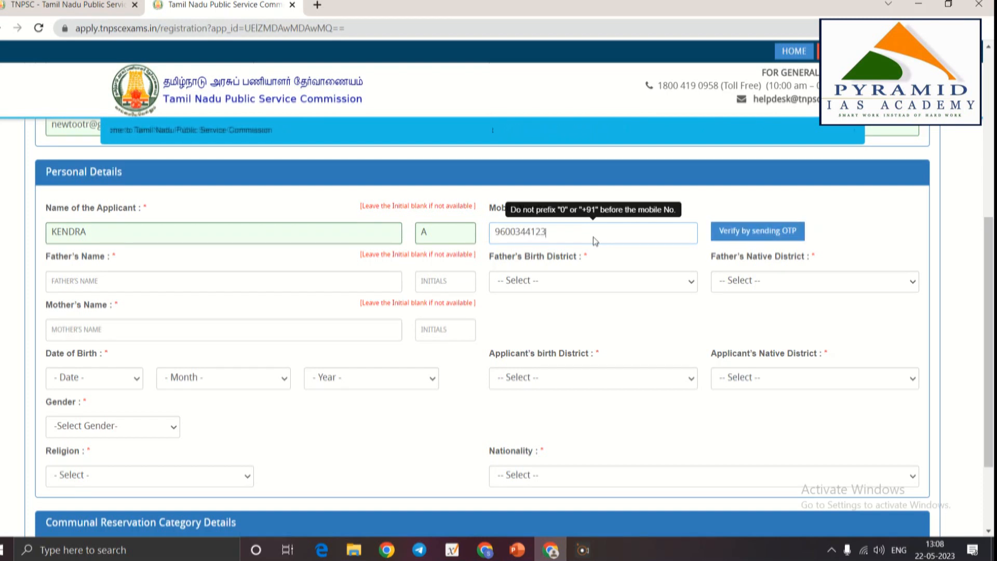
pyautogui.click(757, 231)
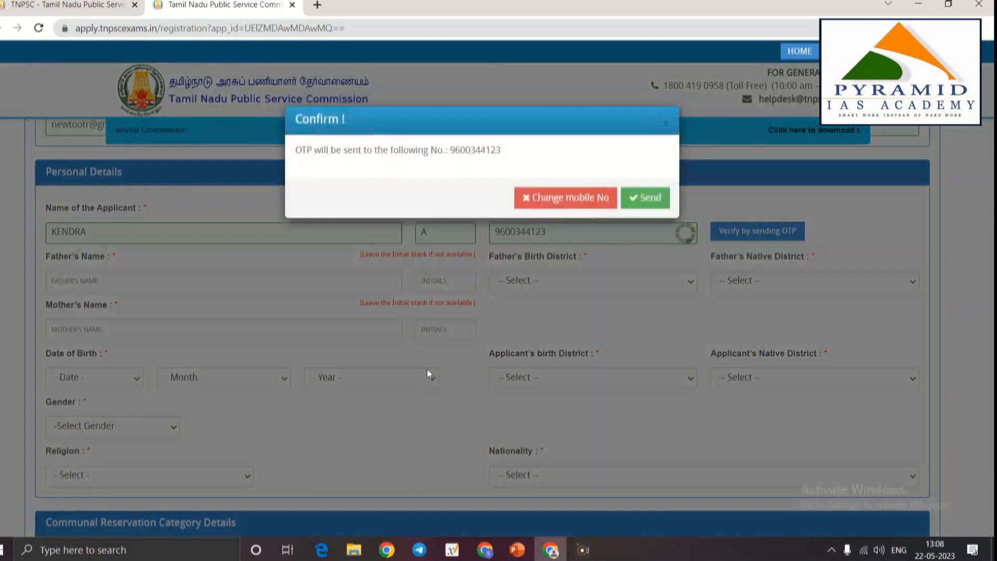
# Send the OTP and submit the code received to verify the mobile number
pyautogui.click(645, 202)
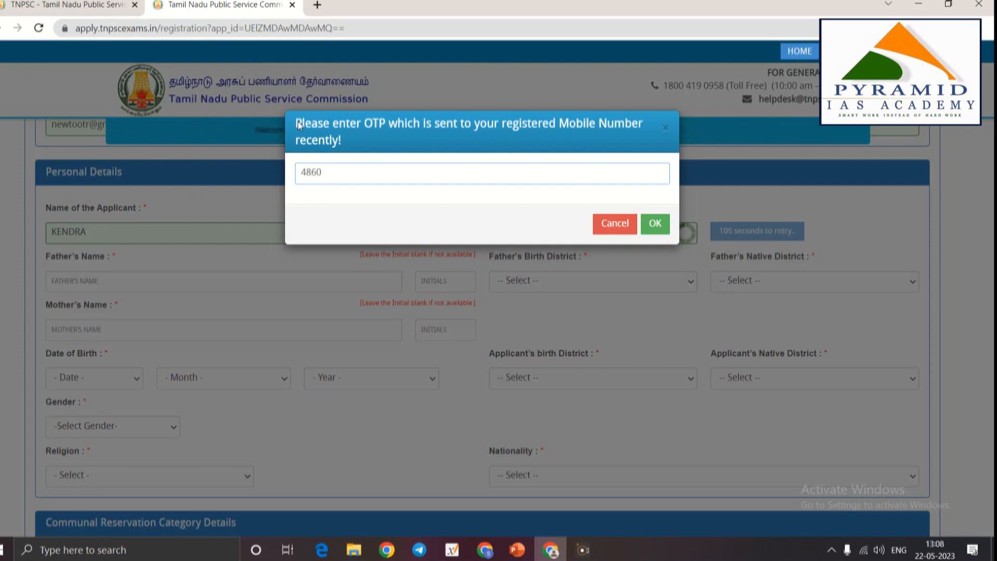
pyautogui.click(655, 223)
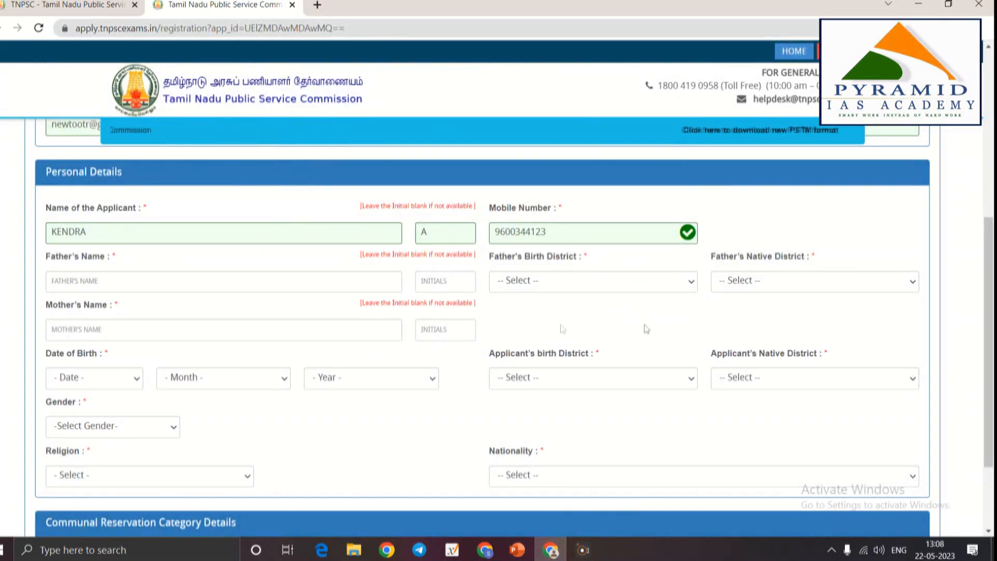
# Enter the father's and mother's names with their initials
pyautogui.click(187, 289)
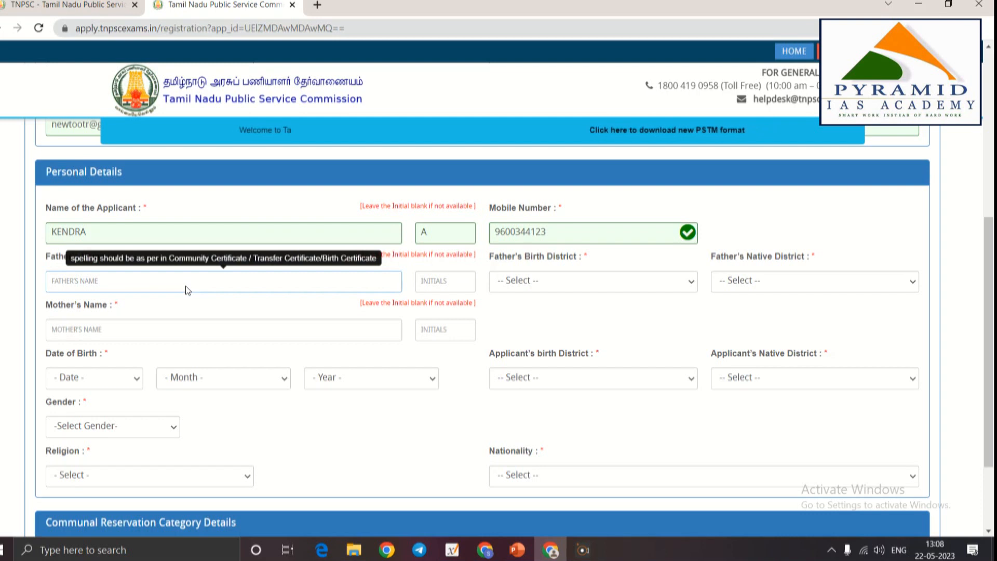
pyautogui.write('SN')
pyautogui.press('Tab')
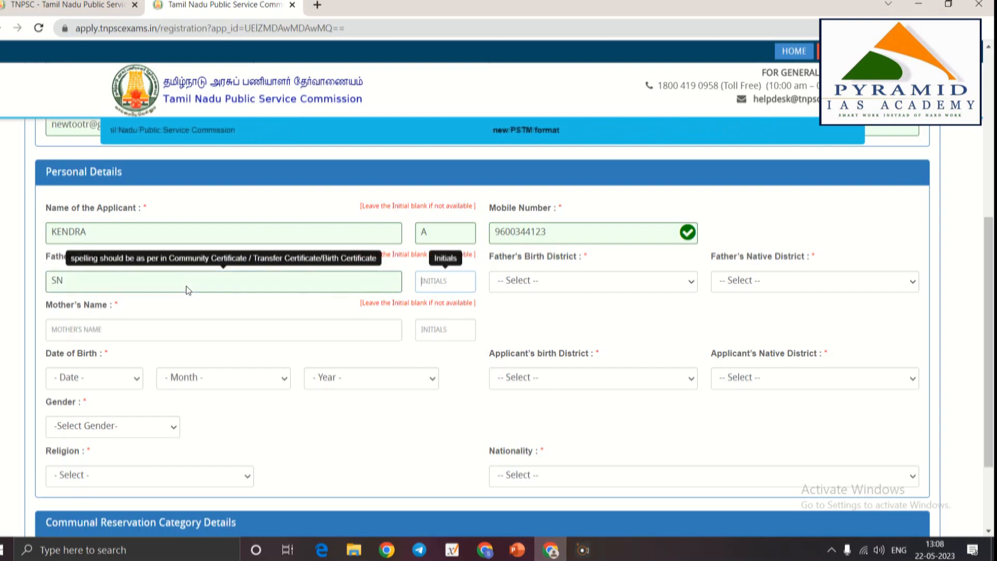
pyautogui.write('A')
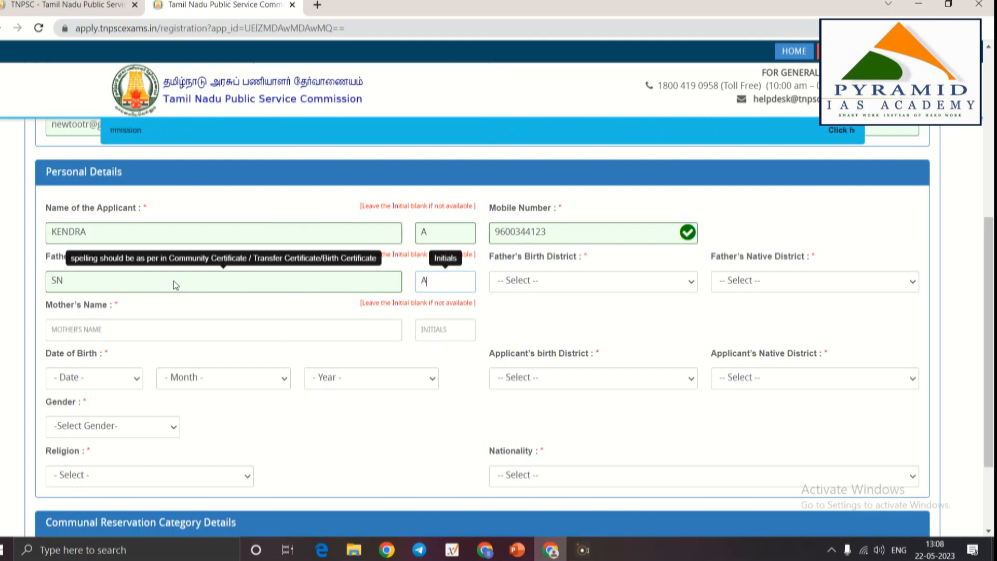
pyautogui.click(125, 339)
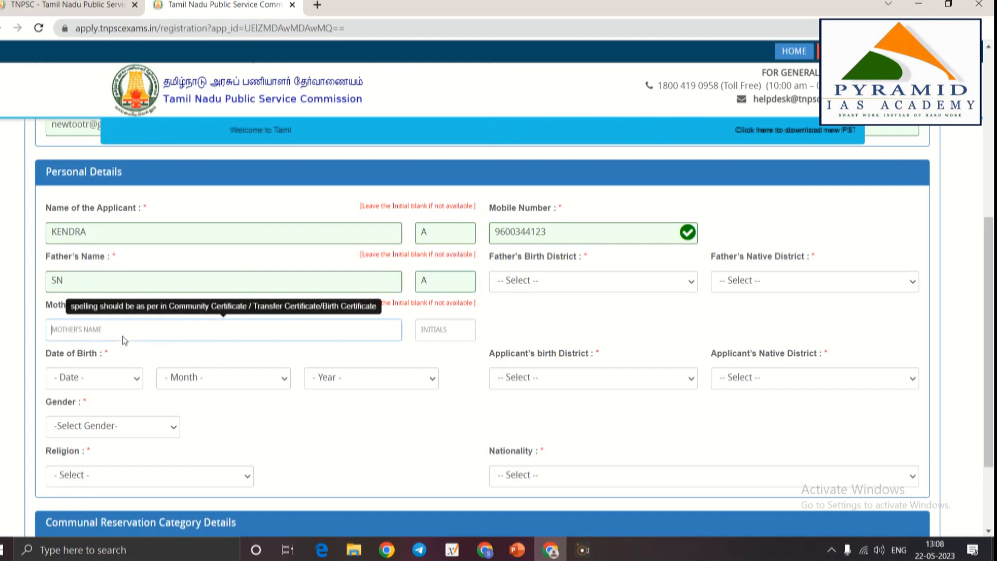
pyautogui.write('MV')
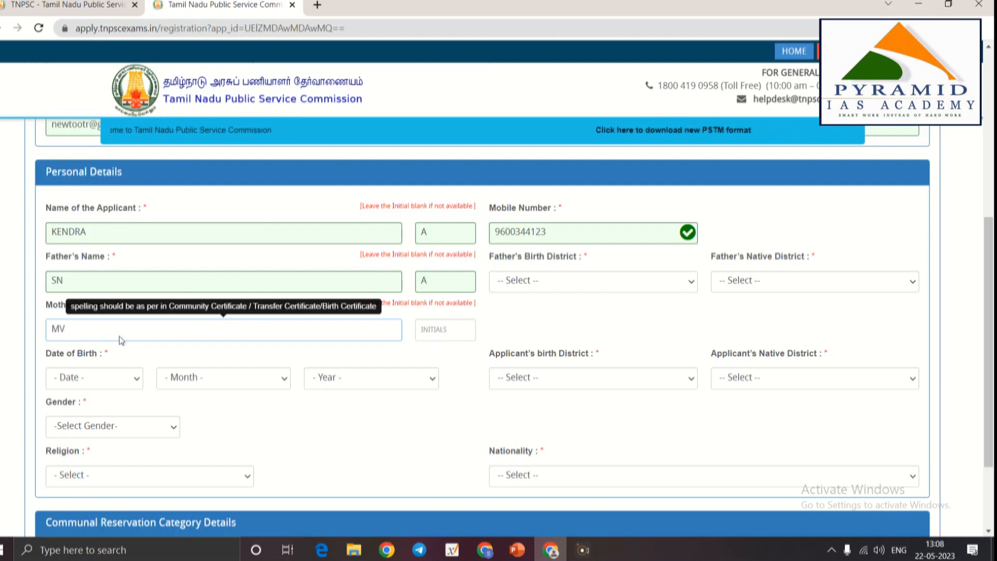
pyautogui.press('Tab')
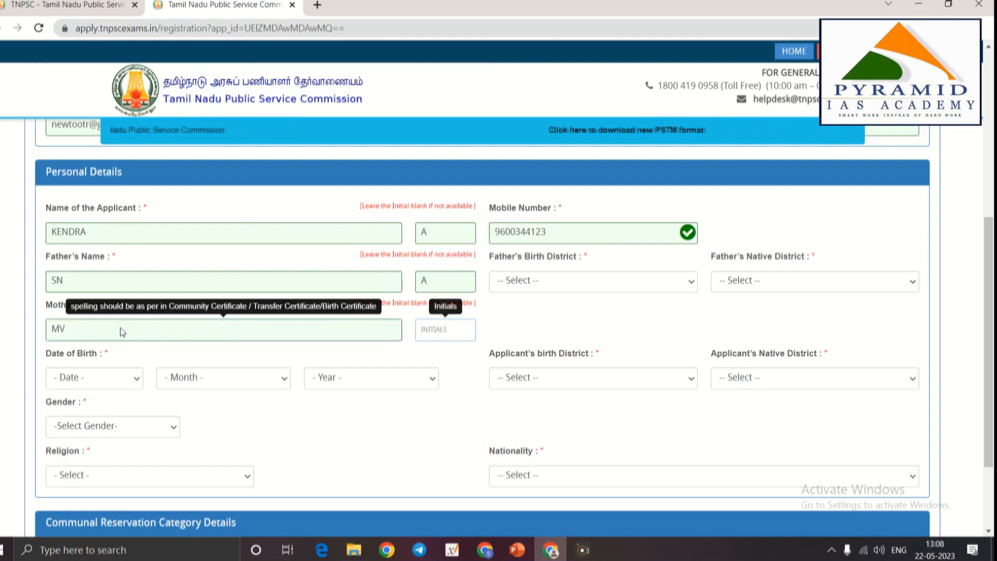
pyautogui.write('W')
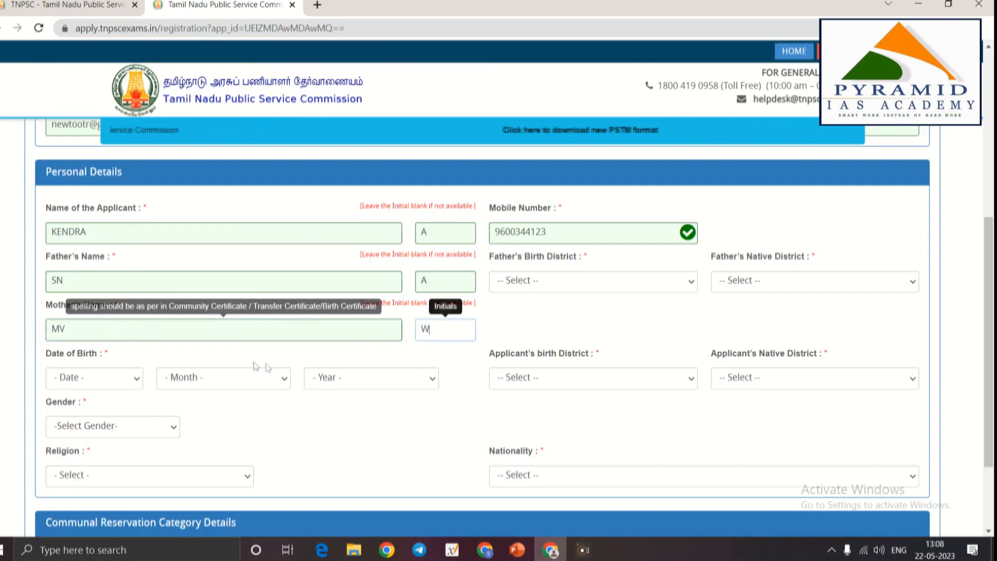
# Set the date of birth to 01 January 2000 and confirm it
pyautogui.click(91, 382)
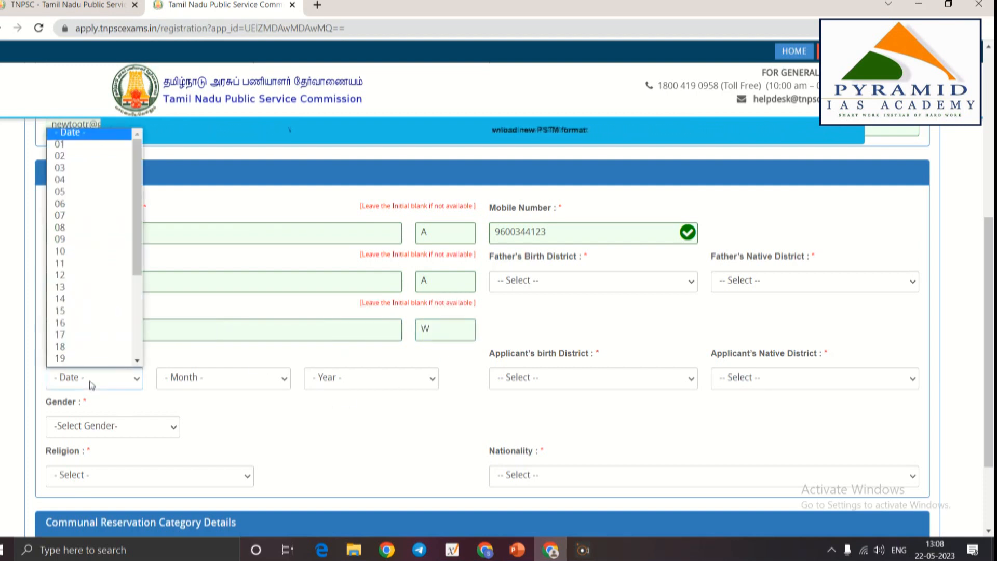
pyautogui.click(63, 147)
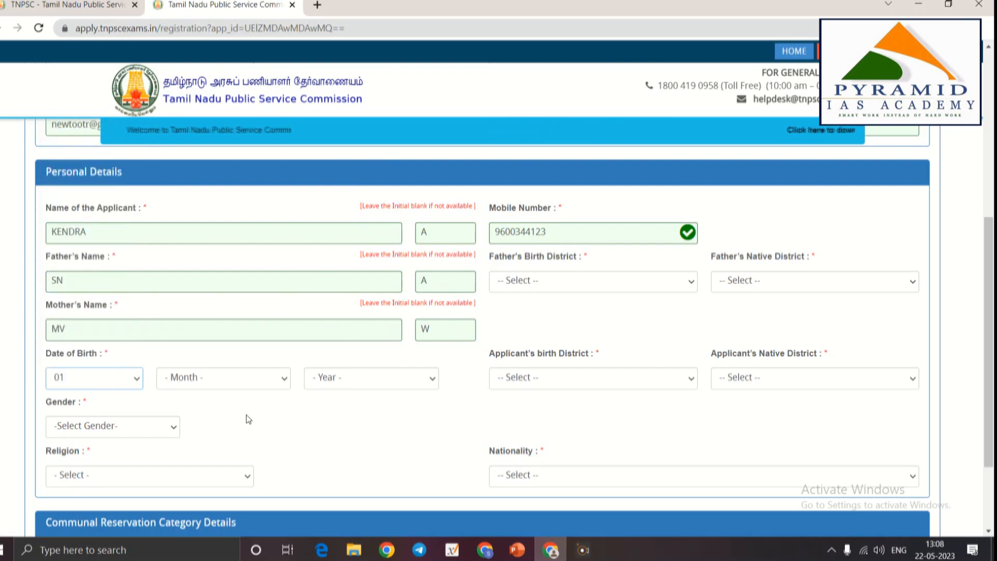
pyautogui.click(243, 379)
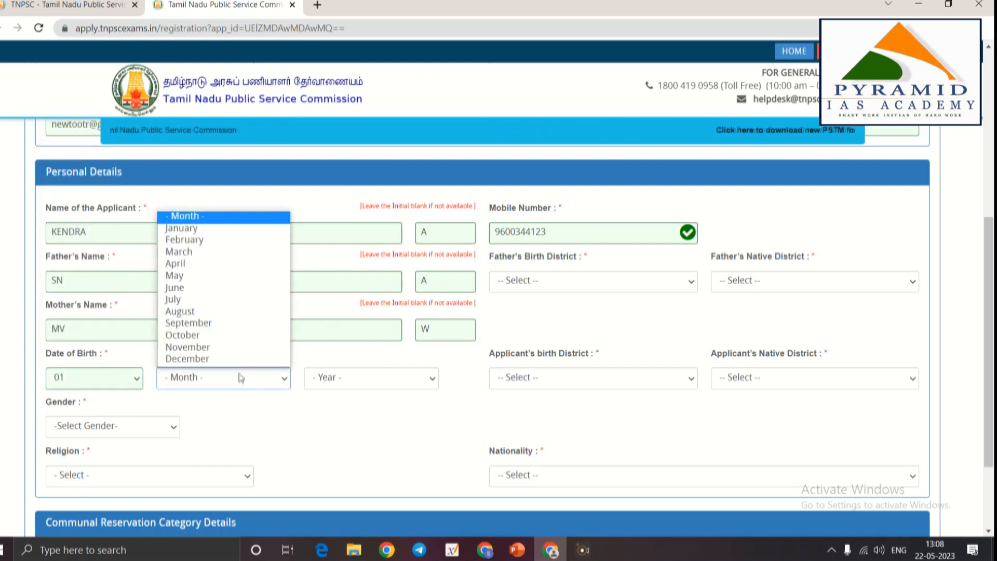
pyautogui.click(203, 228)
pyautogui.click(352, 384)
pyautogui.scroll(-1, 338, 191)
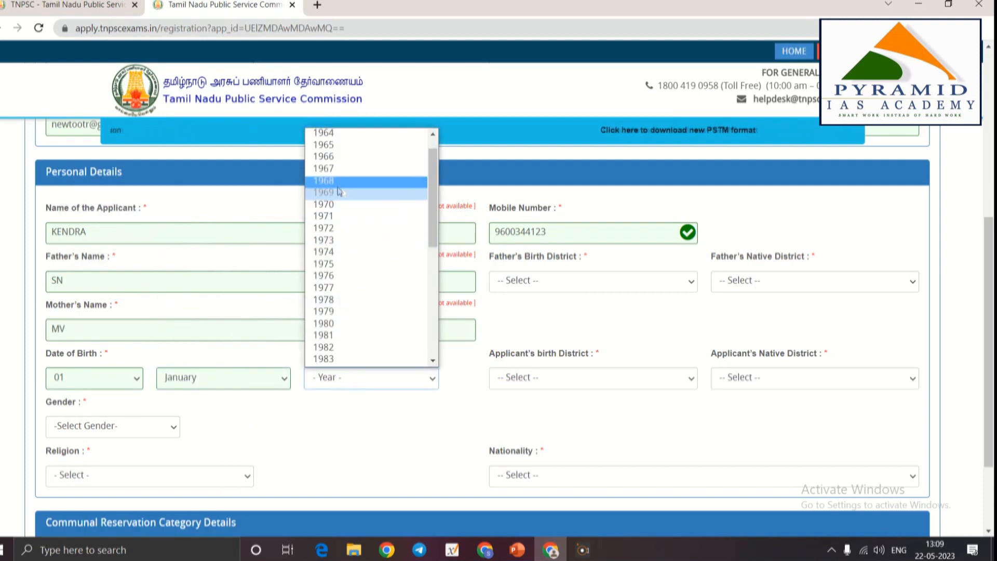
pyautogui.scroll(-8, 339, 192)
pyautogui.click(338, 305)
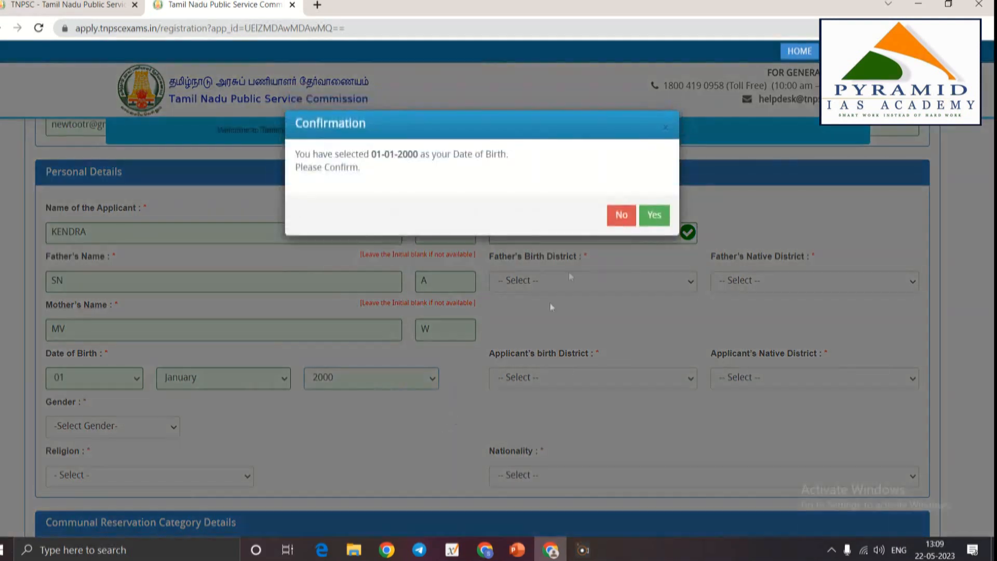
pyautogui.click(656, 216)
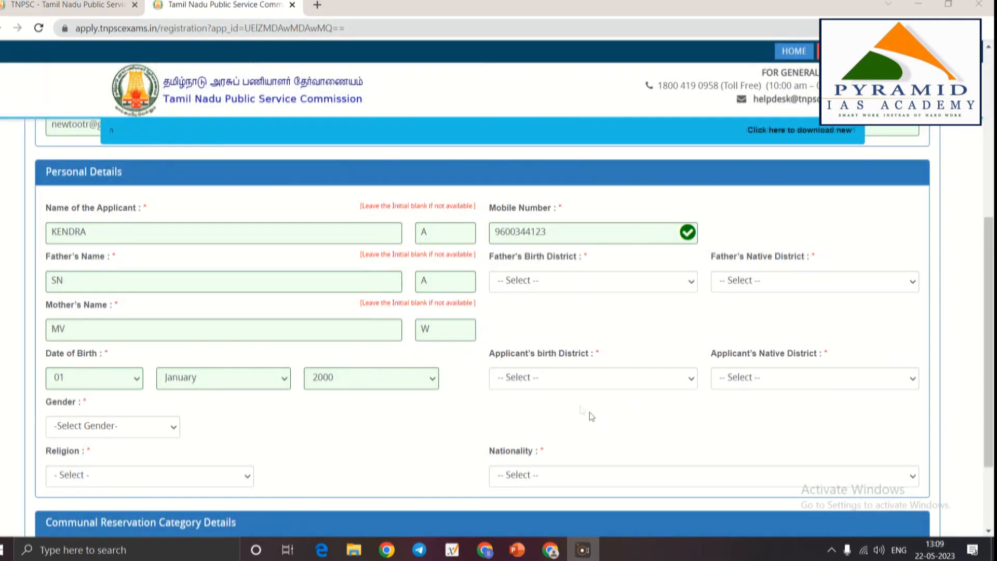
# Set the applicant's and father's birth and native districts all to Ariyalur
pyautogui.click(550, 379)
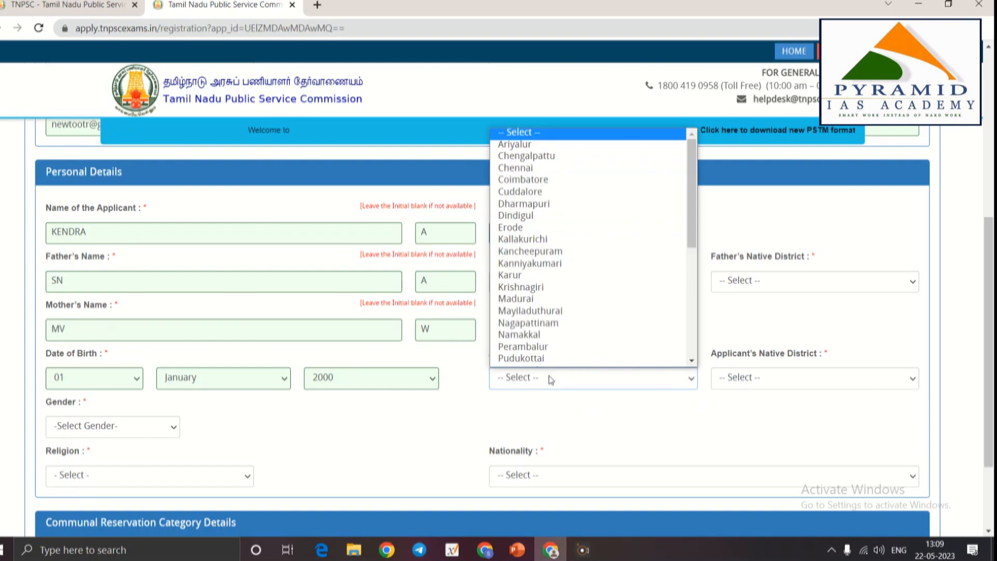
pyautogui.click(517, 145)
pyautogui.click(571, 281)
pyautogui.click(541, 307)
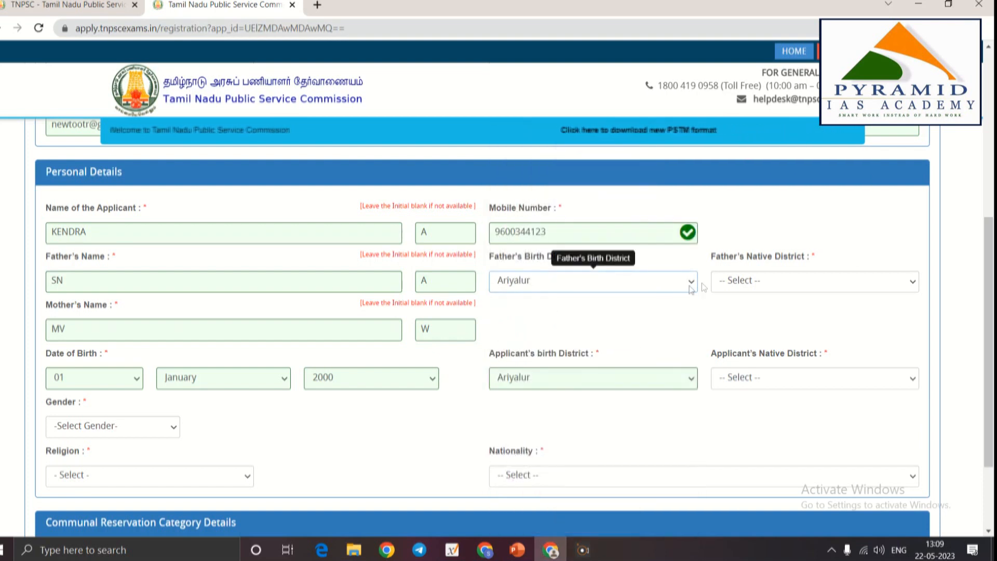
pyautogui.click(734, 283)
pyautogui.click(738, 310)
pyautogui.click(761, 384)
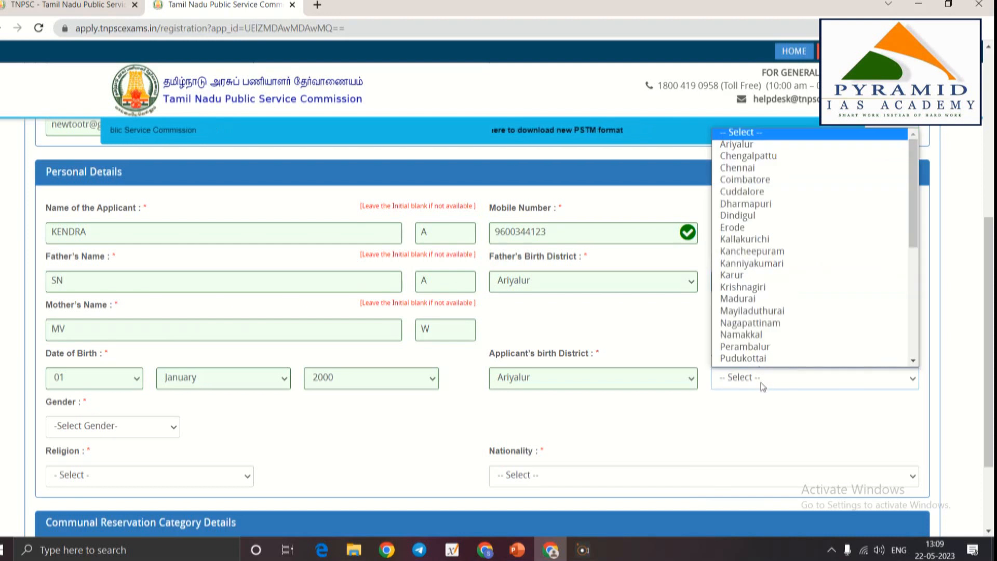
pyautogui.click(733, 145)
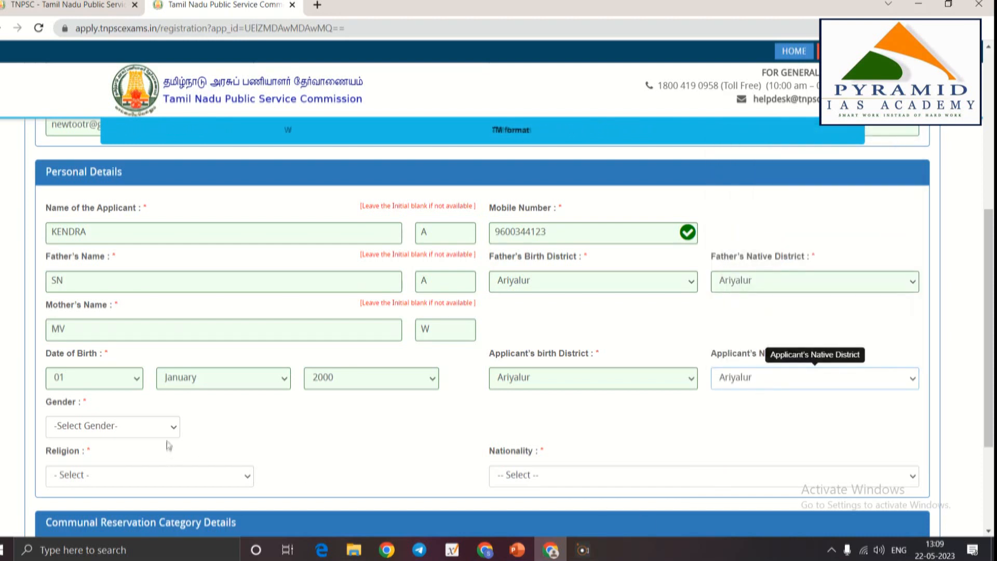
# Choose Male as the gender and confirm it
pyautogui.scroll(-1, 168, 445)
pyautogui.click(101, 359)
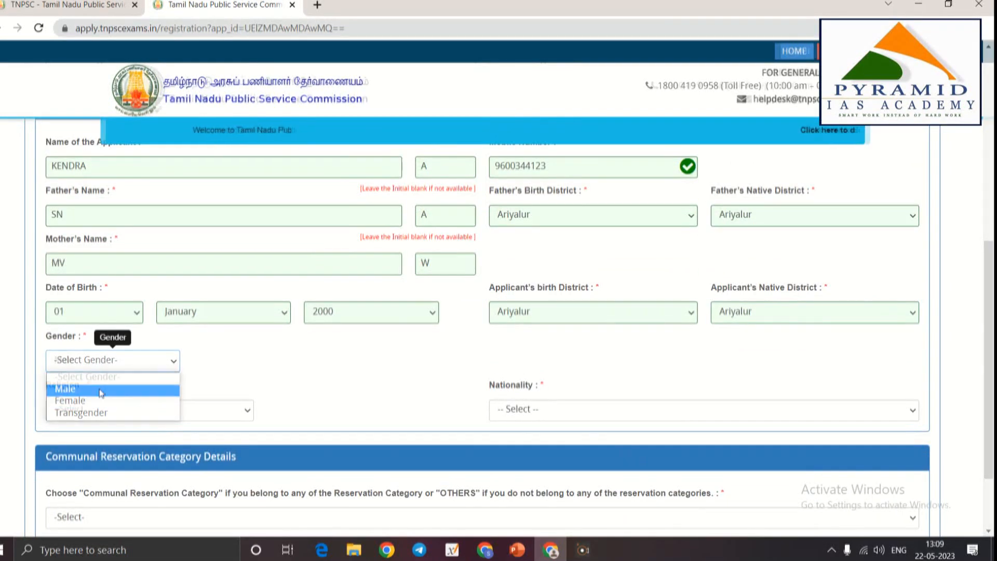
pyautogui.click(101, 393)
pyautogui.moveTo(595, 156); pyautogui.dragTo(664, 191)
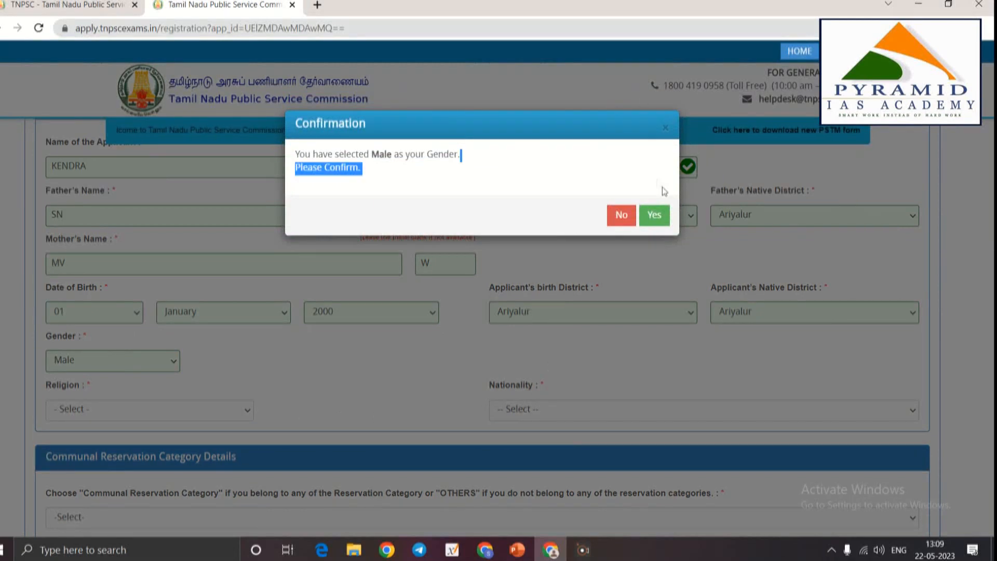
pyautogui.click(655, 214)
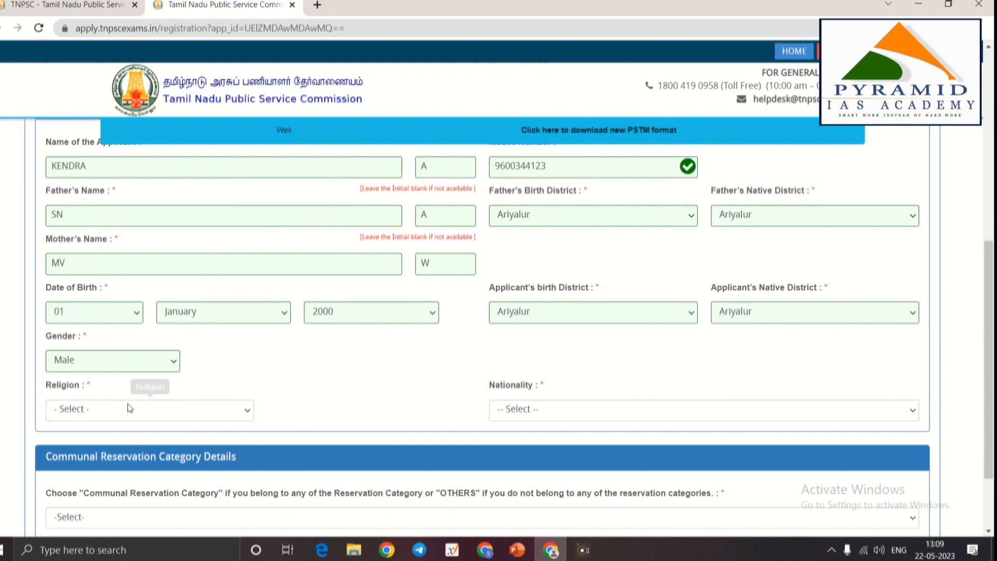
# Select Hindu for Religion and Citizen of India for Nationality
pyautogui.scroll(-1, 86, 410)
pyautogui.click(86, 346)
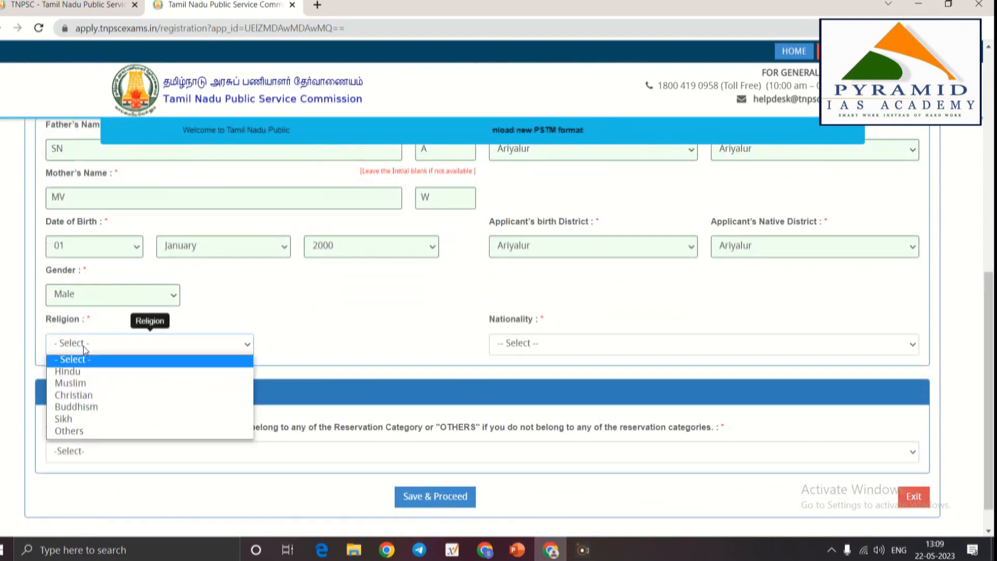
pyautogui.click(105, 365)
pyautogui.click(110, 350)
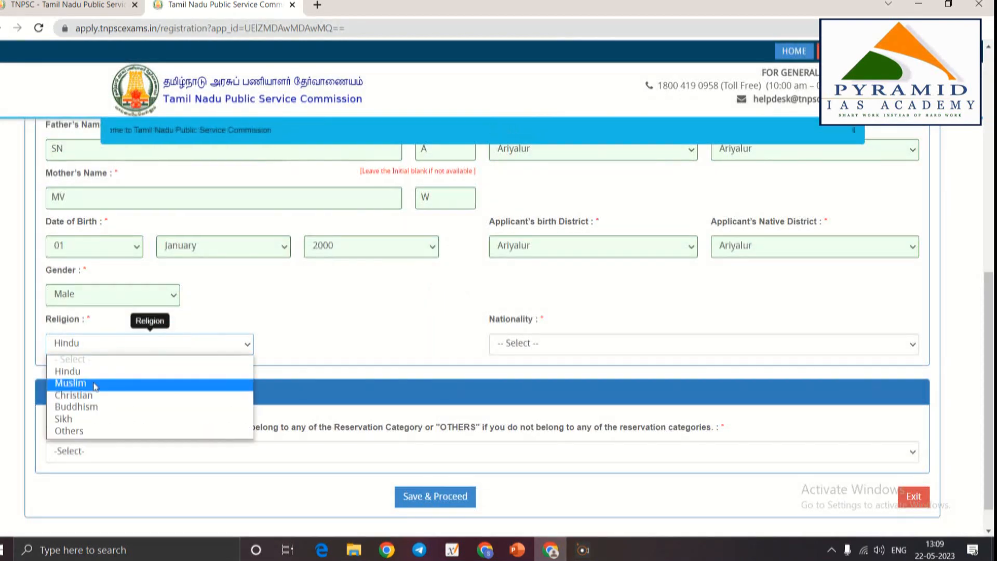
pyautogui.click(83, 373)
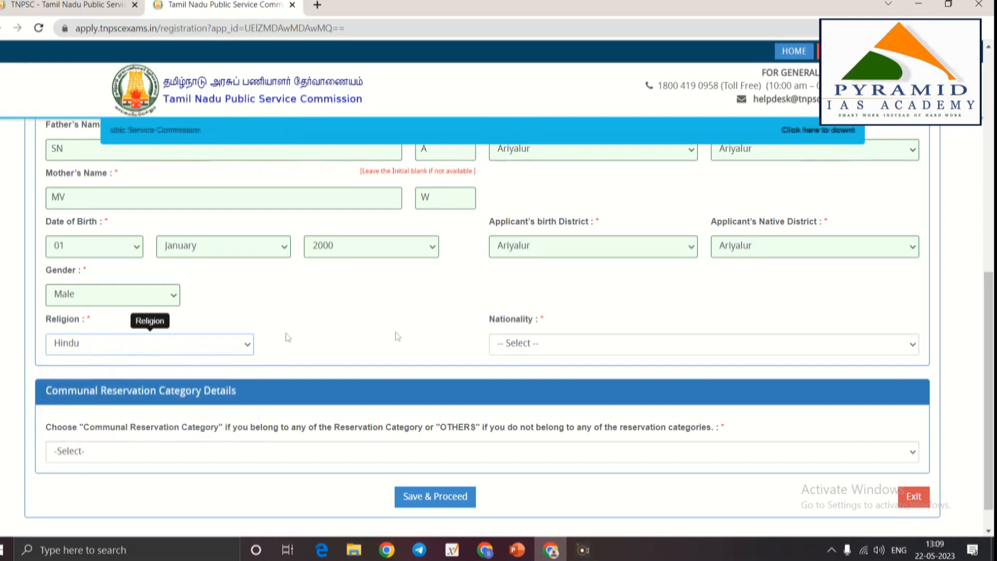
pyautogui.click(545, 341)
pyautogui.click(535, 373)
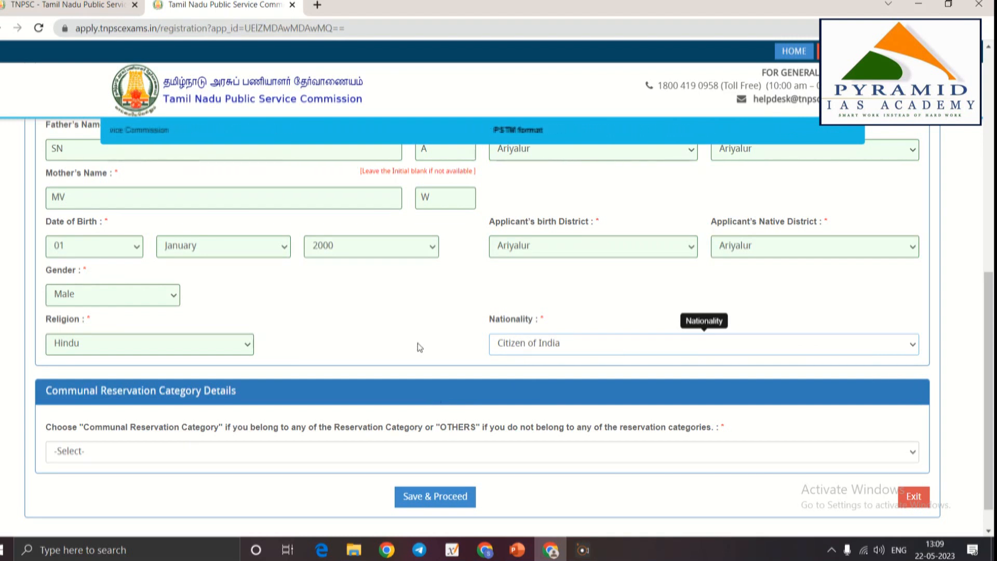
pyautogui.scroll(-1, 394, 412)
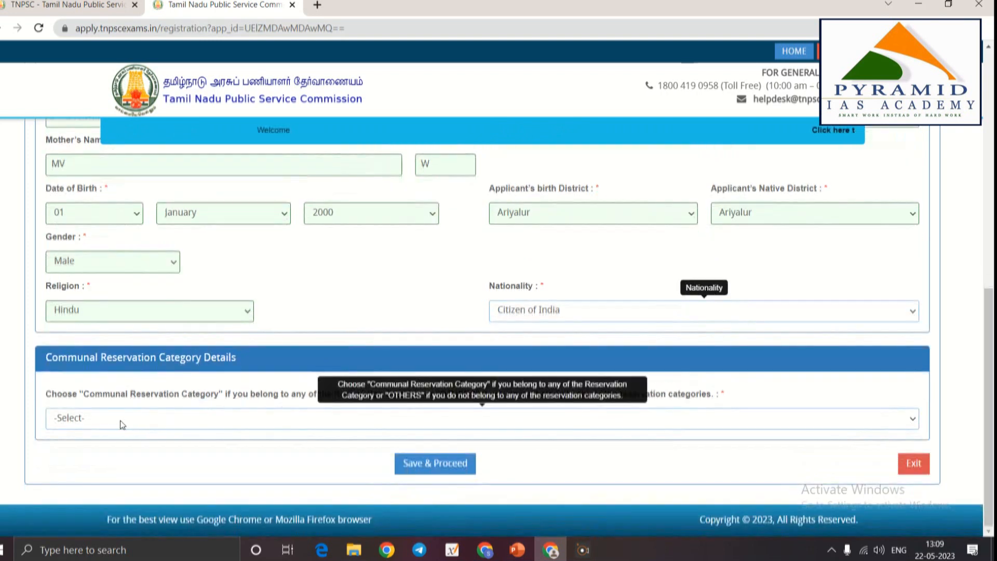
# Answer the Communal Reservation Category question with Others
pyautogui.click(122, 425)
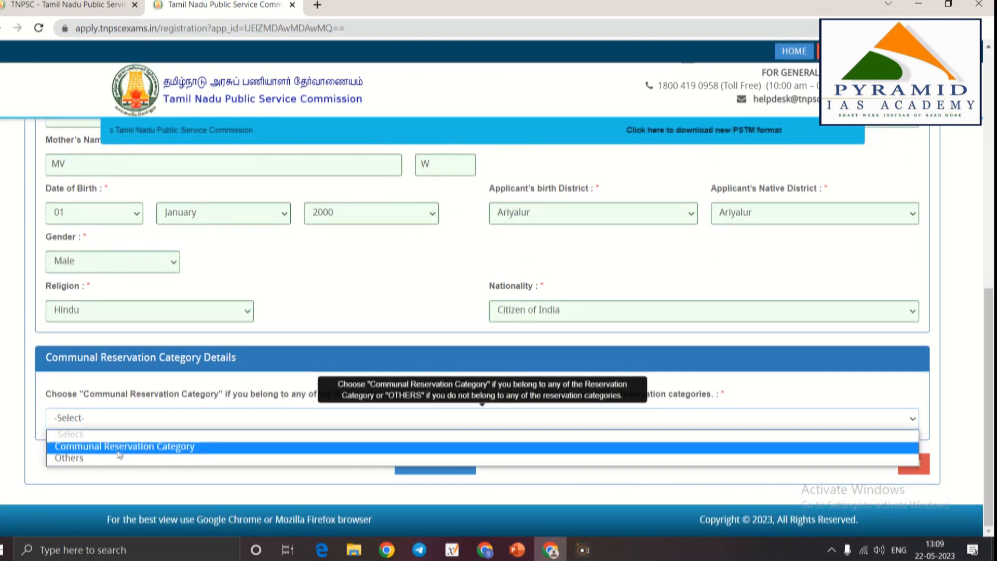
pyautogui.click(127, 414)
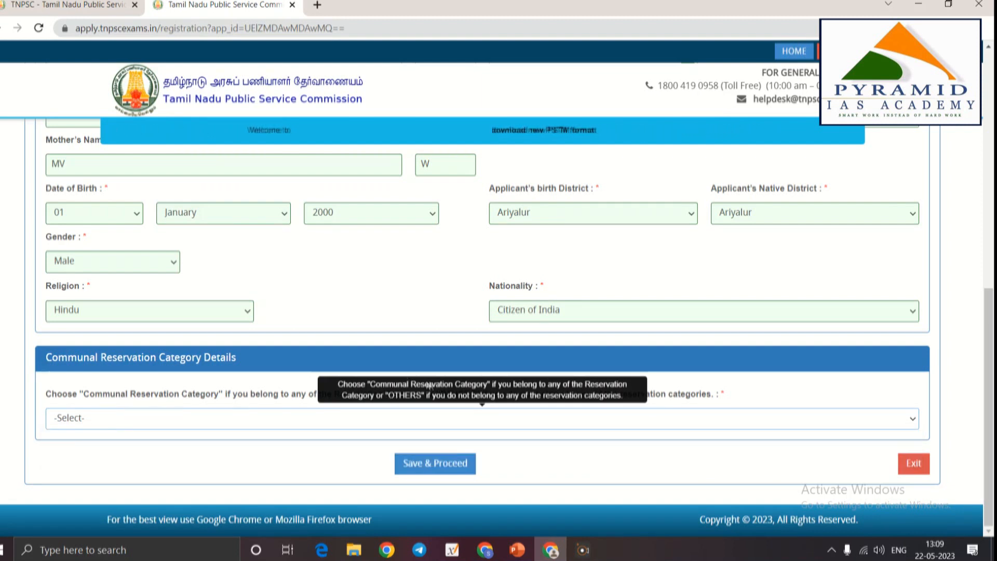
pyautogui.click(216, 421)
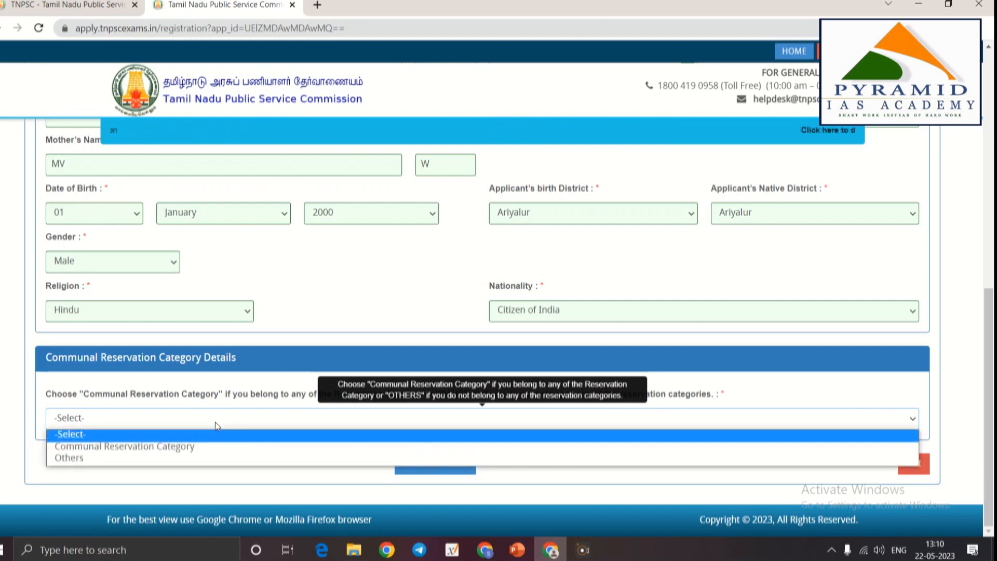
pyautogui.click(63, 460)
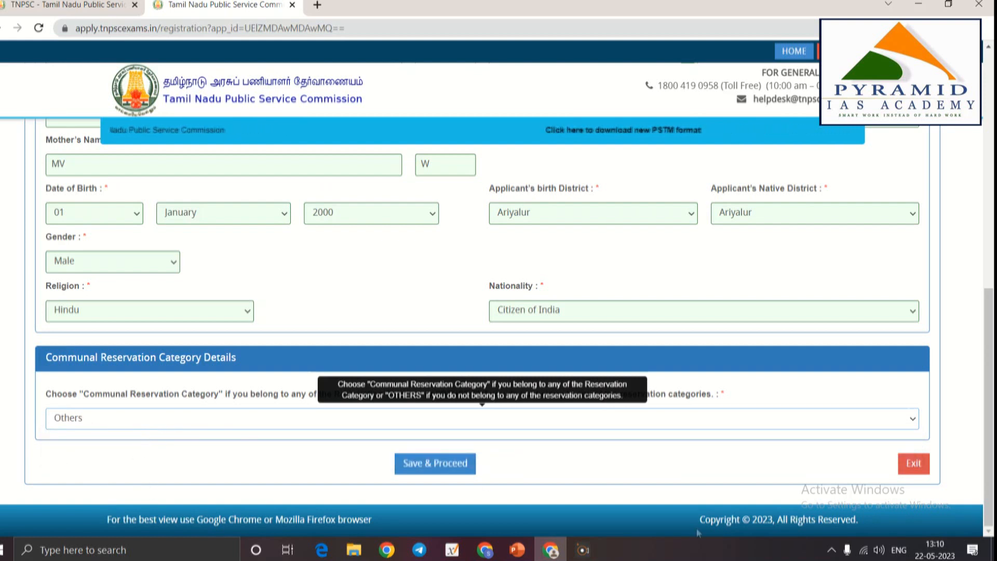
pyautogui.click(136, 422)
# Switch the reservation answer to Communal Reservation Category and acknowledge the certificate notice
pyautogui.click(123, 451)
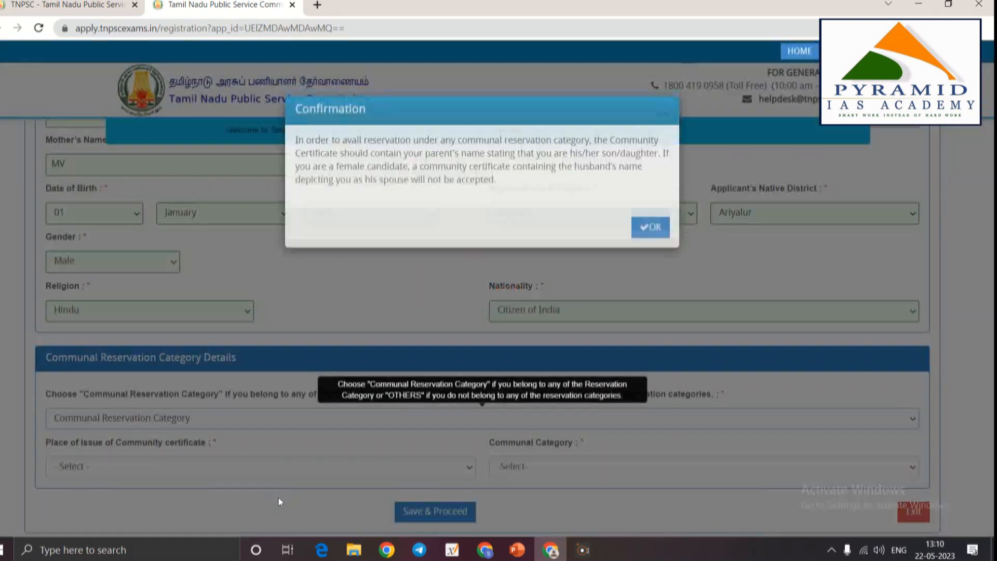
pyautogui.click(652, 246)
pyautogui.scroll(-1, 354, 333)
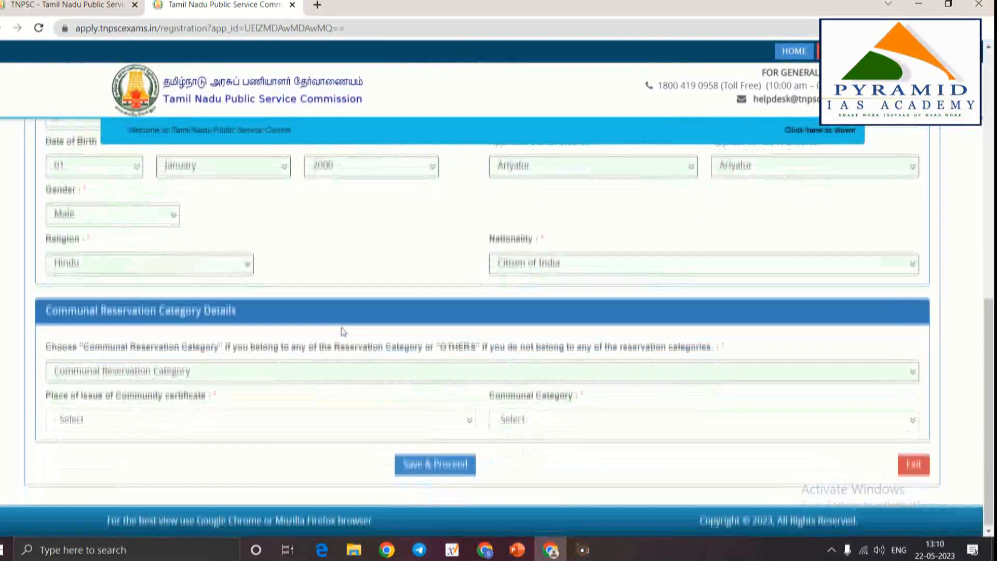
# Set the community certificate's place of issue to Within TamilNadu
pyautogui.click(68, 419)
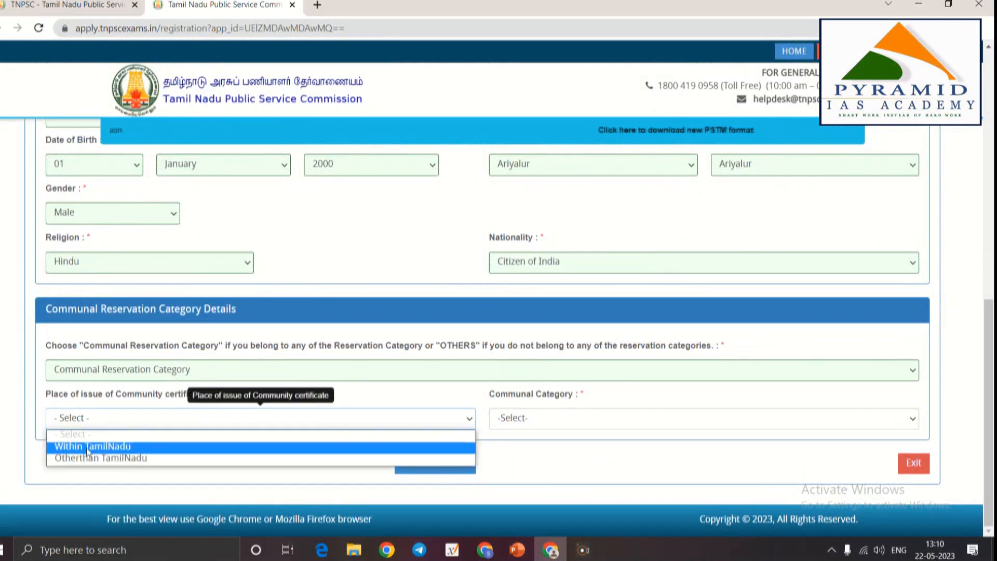
pyautogui.click(124, 398)
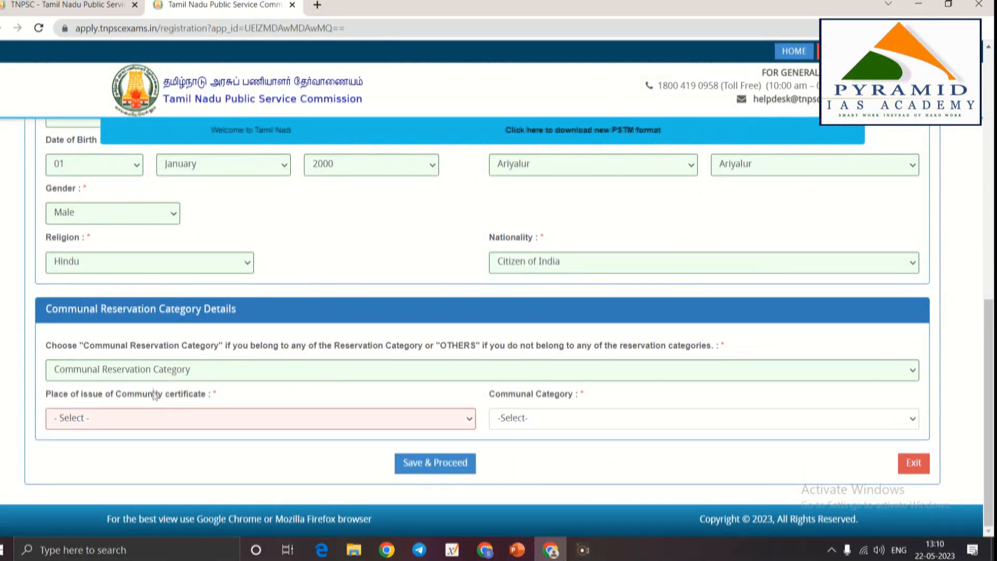
pyautogui.click(158, 421)
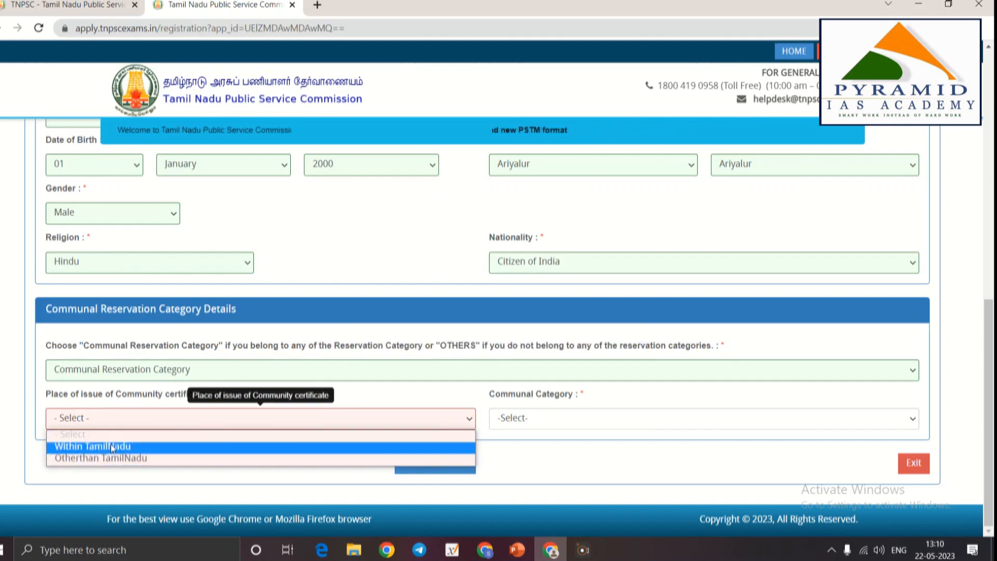
pyautogui.click(156, 445)
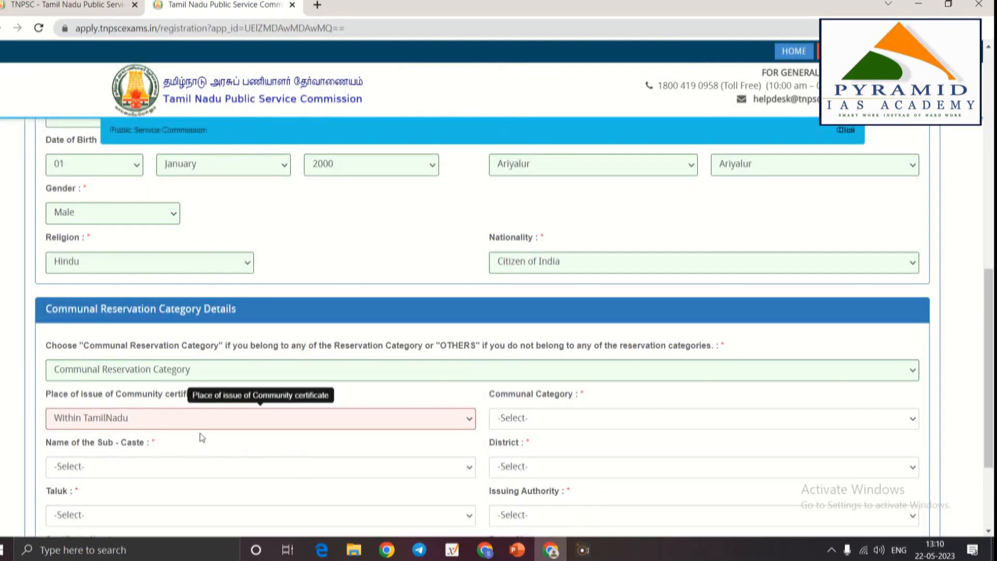
pyautogui.scroll(-2, 202, 438)
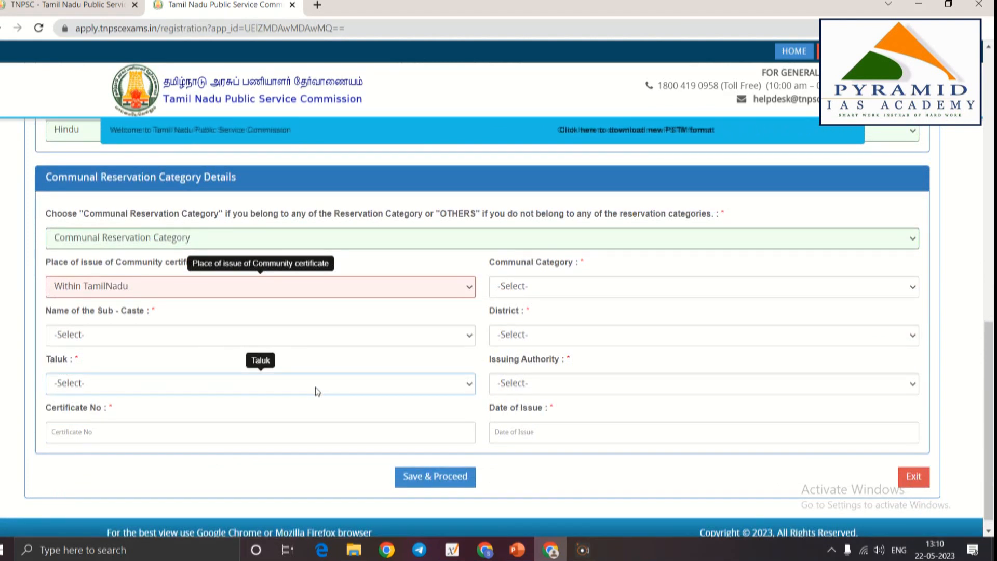
pyautogui.click(217, 281)
pyautogui.click(101, 315)
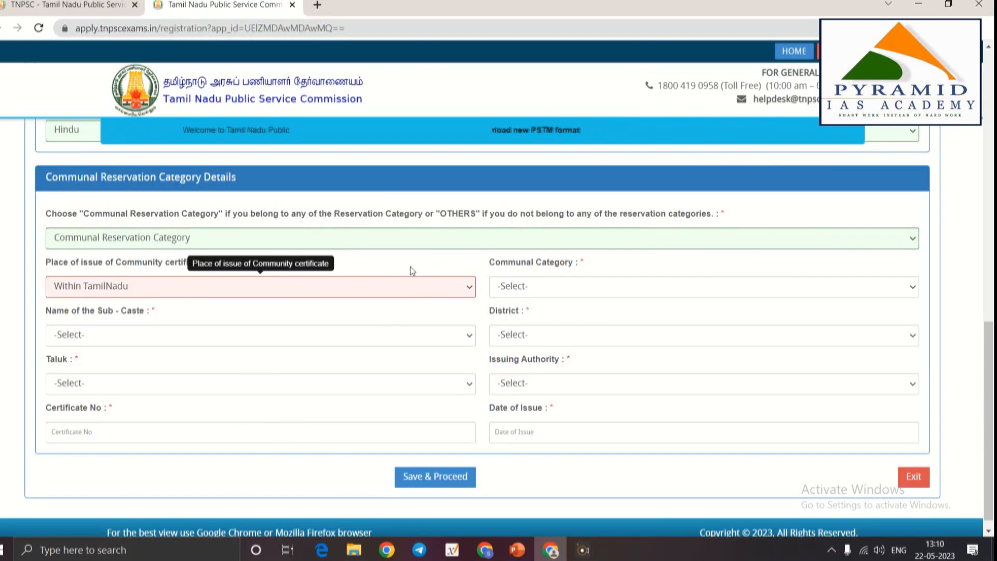
pyautogui.click(113, 338)
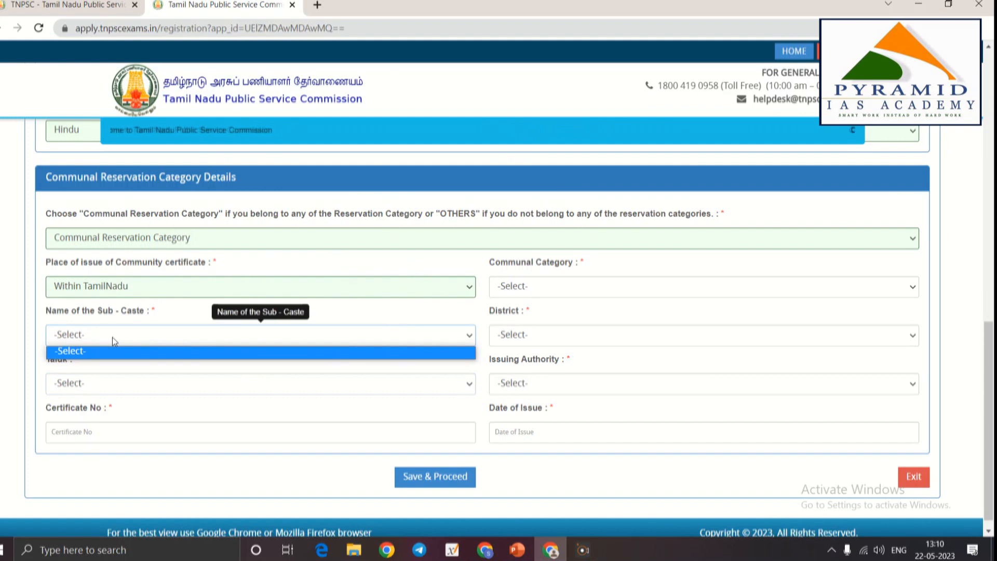
# Choose Backward Class (BC) as the communal category so sub-castes become available
pyautogui.click(479, 332)
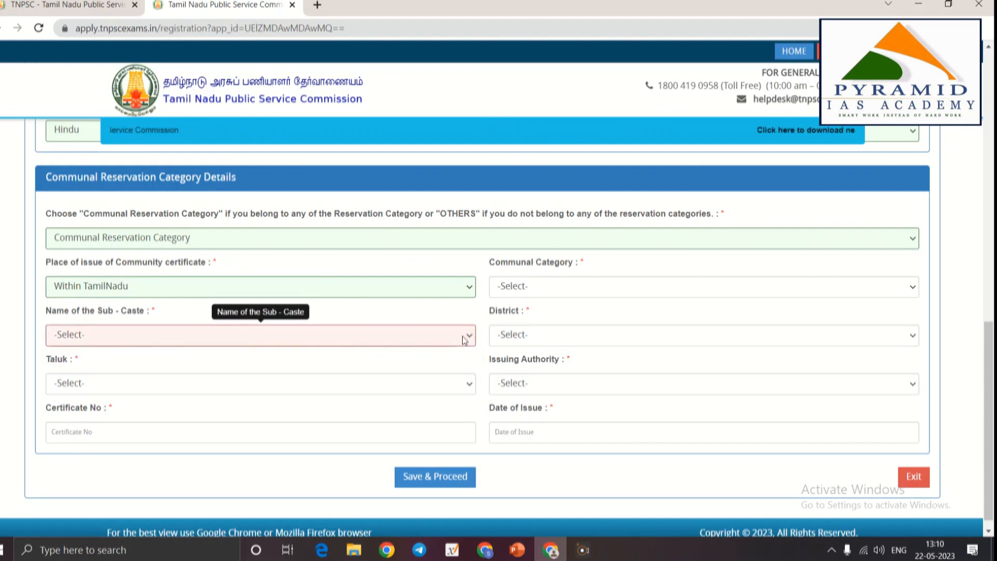
pyautogui.click(464, 336)
pyautogui.click(76, 348)
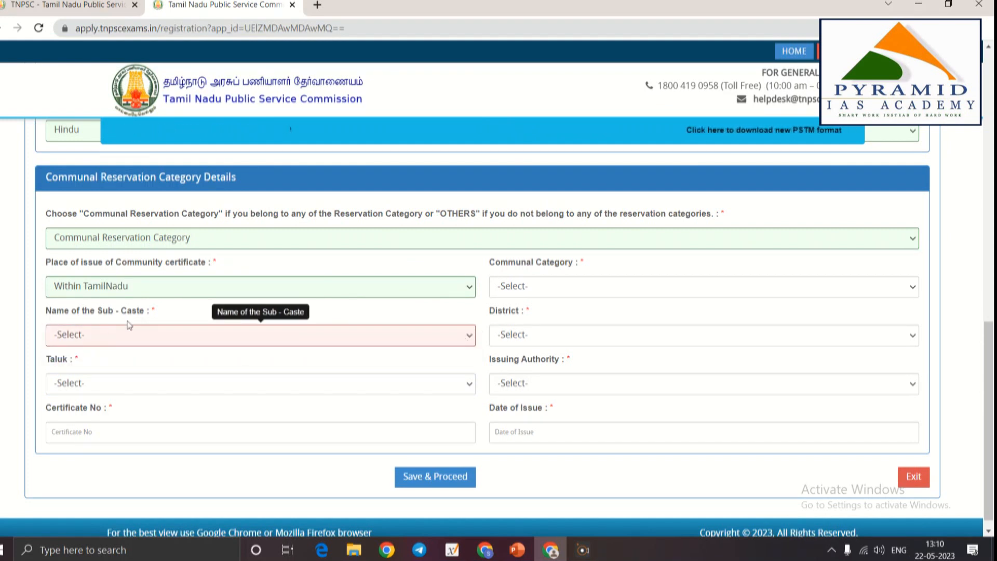
pyautogui.click(96, 342)
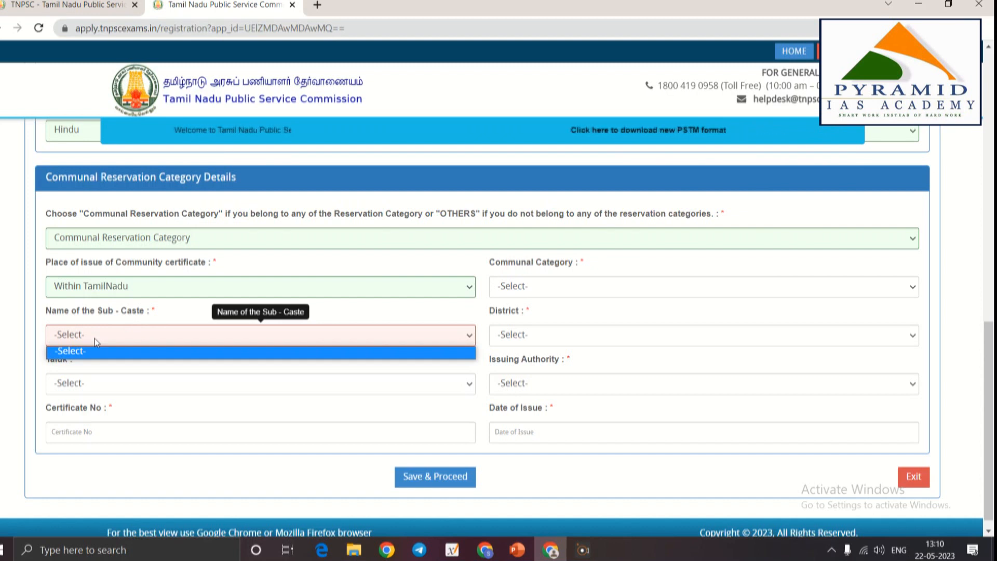
pyautogui.click(95, 343)
pyautogui.click(79, 384)
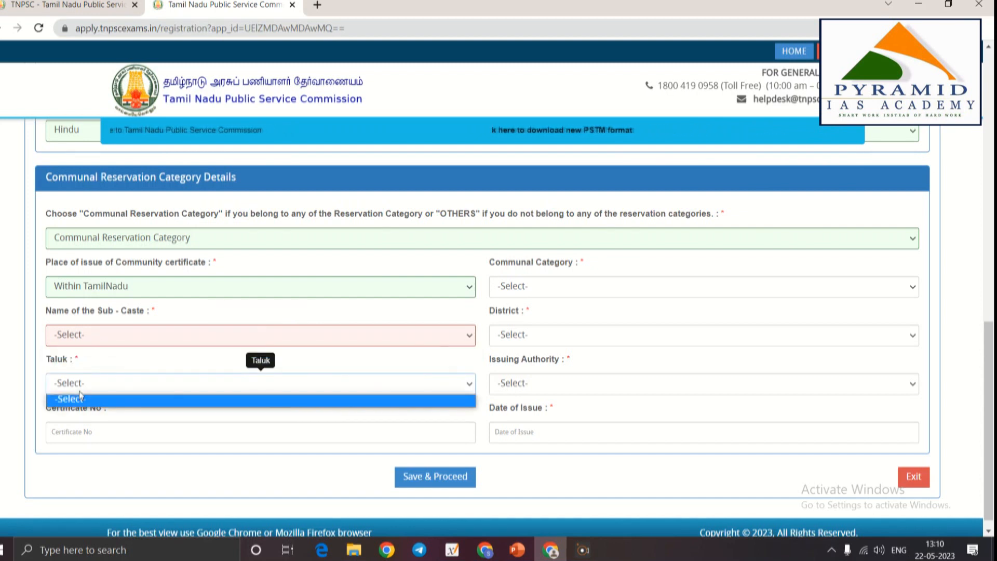
pyautogui.click(79, 398)
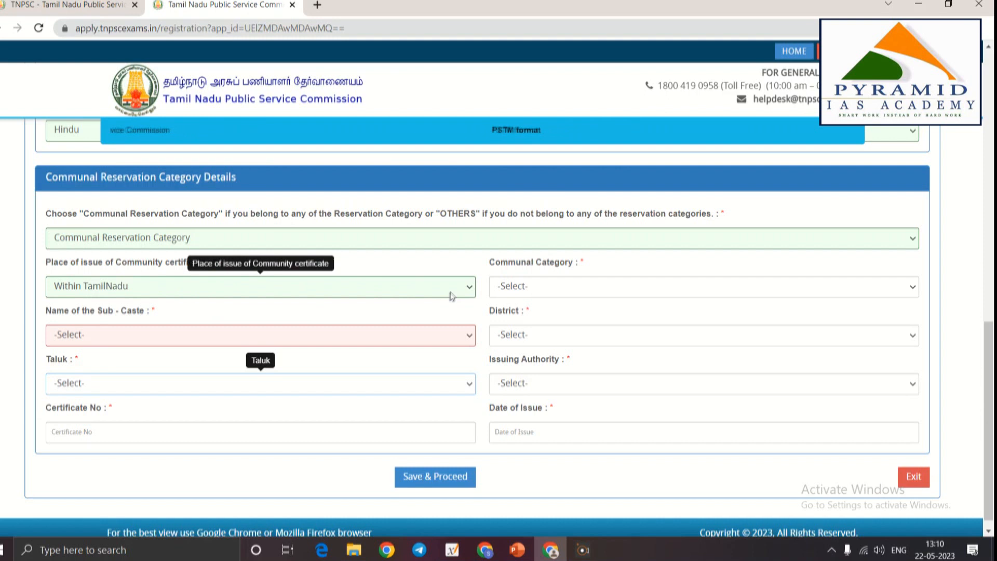
pyautogui.click(540, 292)
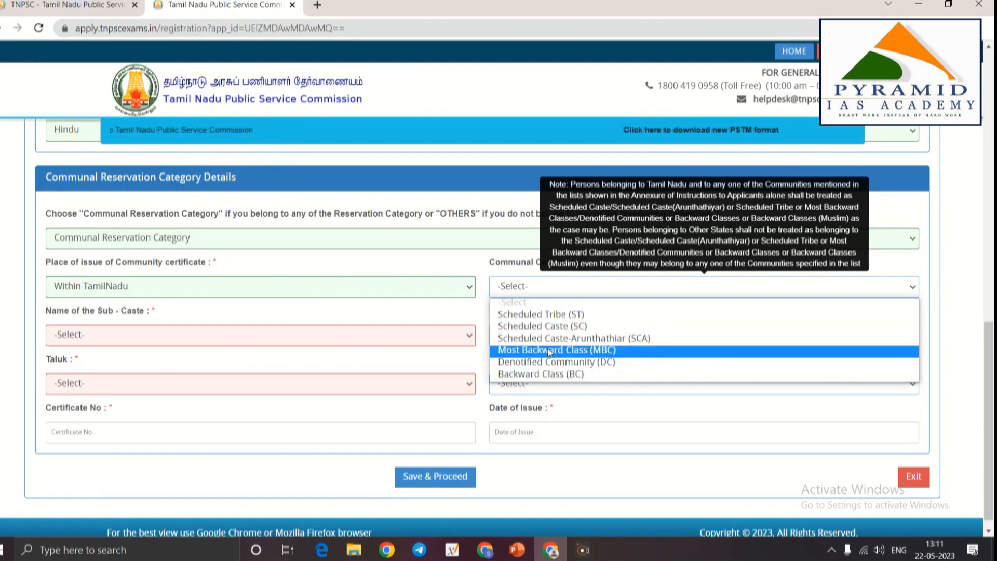
pyautogui.click(540, 374)
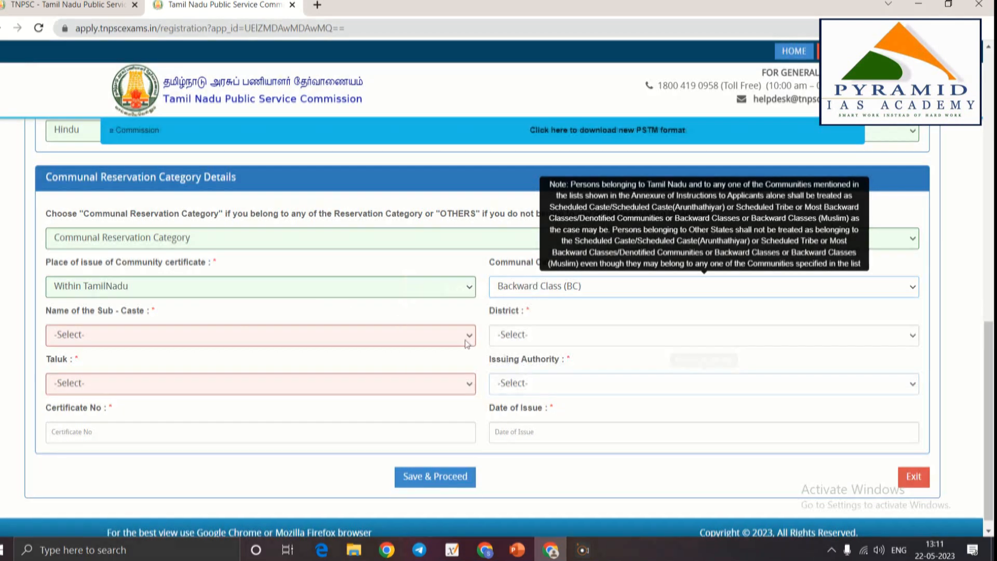
# Pick AyiraVaisyar as the sub-caste
pyautogui.click(179, 343)
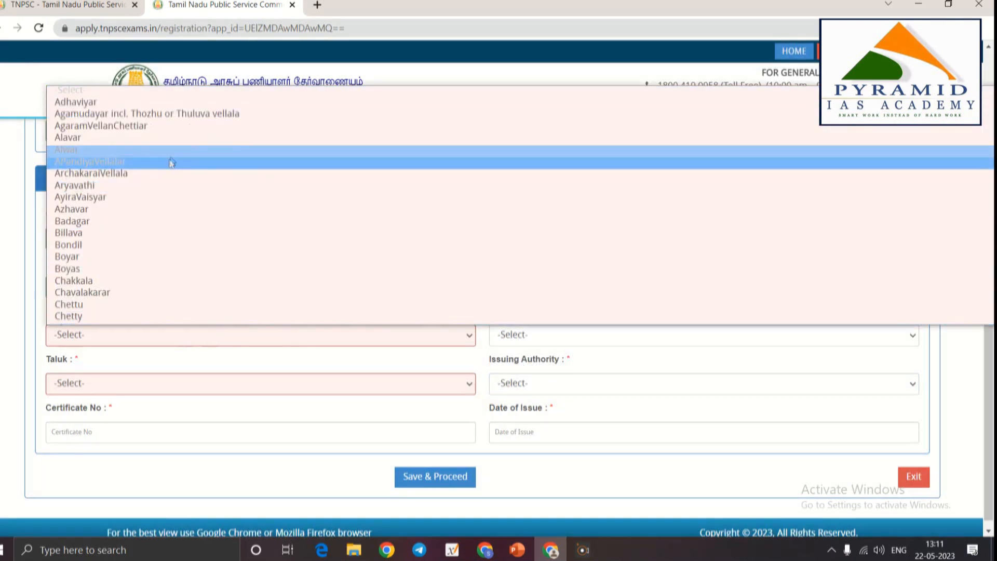
pyautogui.scroll(-10, 150, 198)
pyautogui.scroll(-20, 150, 198)
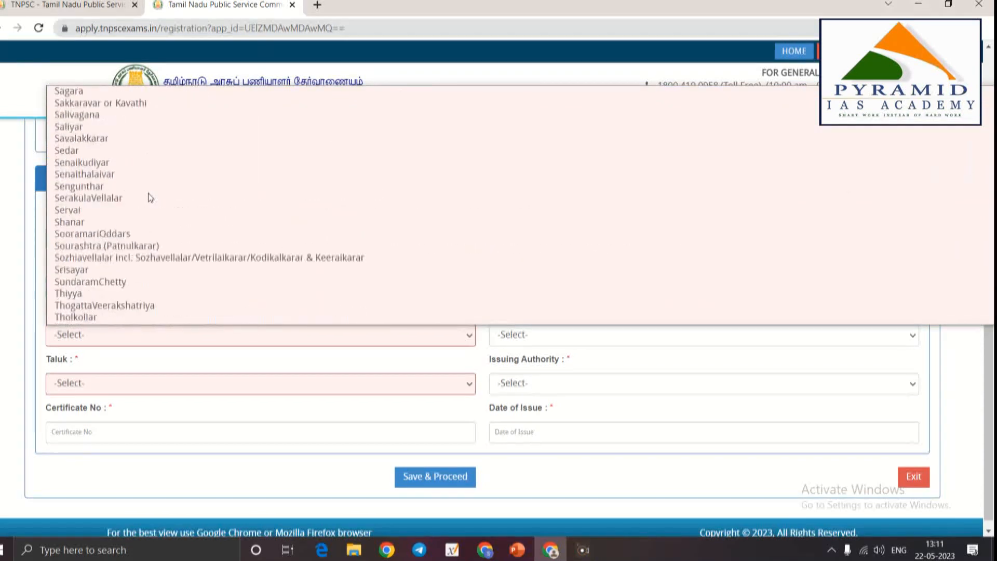
pyautogui.scroll(20, 150, 198)
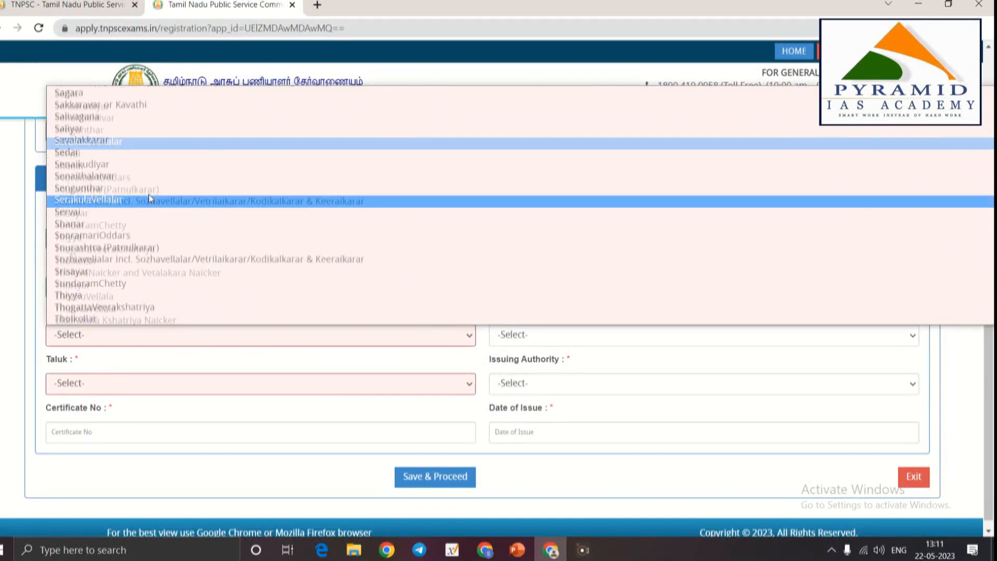
pyautogui.scroll(15, 186, 193)
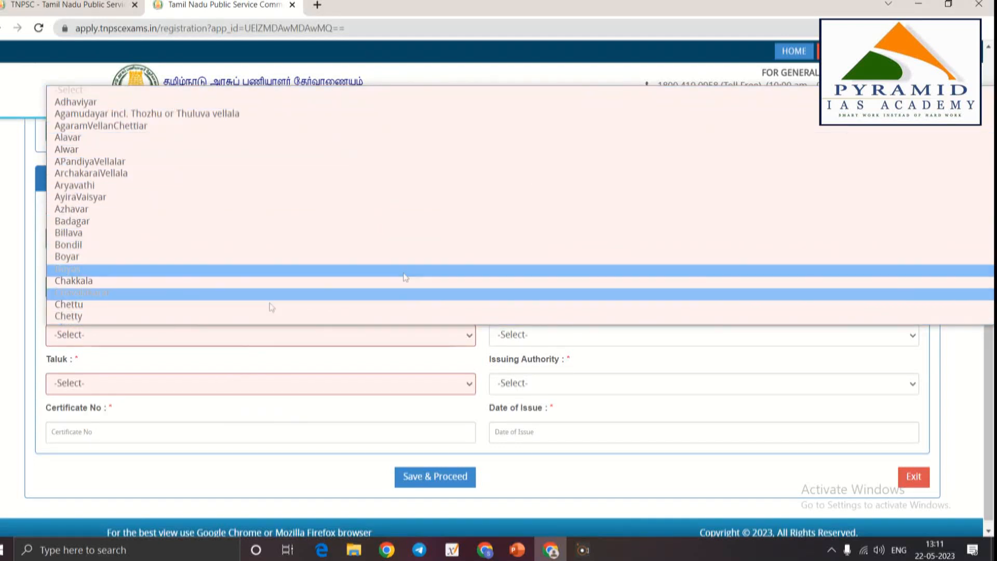
pyautogui.click(180, 197)
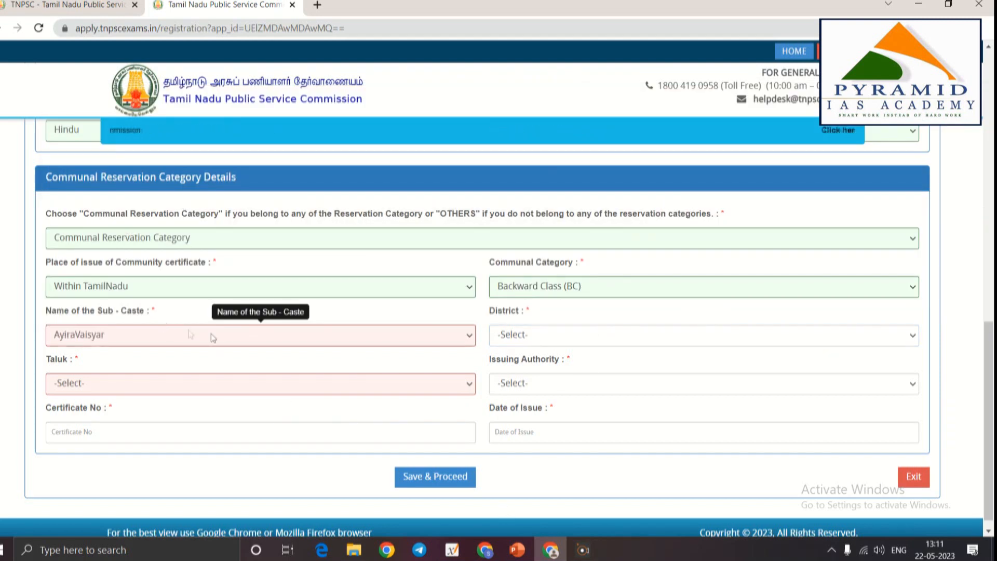
# Review the sub-caste list, keeping AyiraVaisyar selected
pyautogui.click(224, 338)
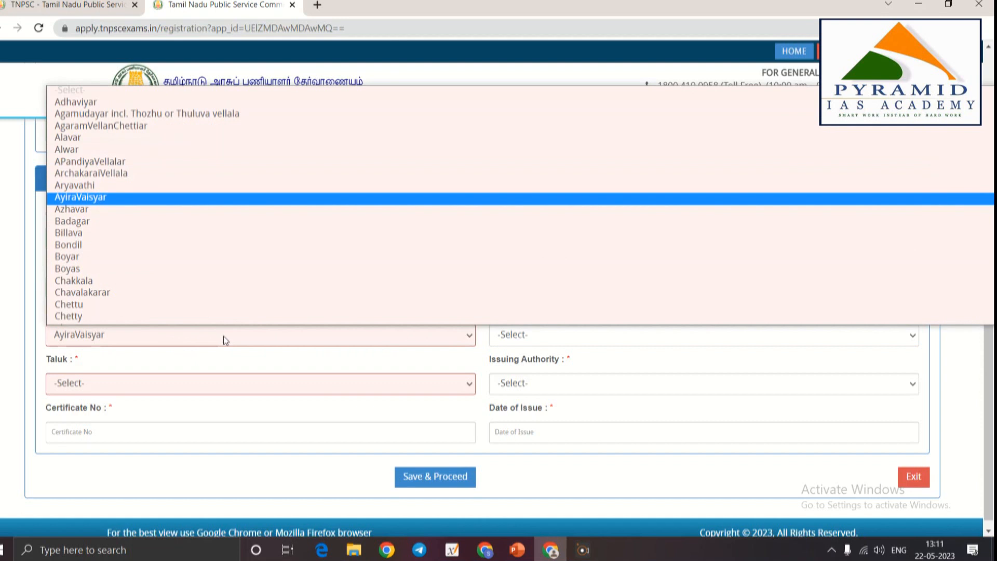
pyautogui.scroll(-15, 189, 297)
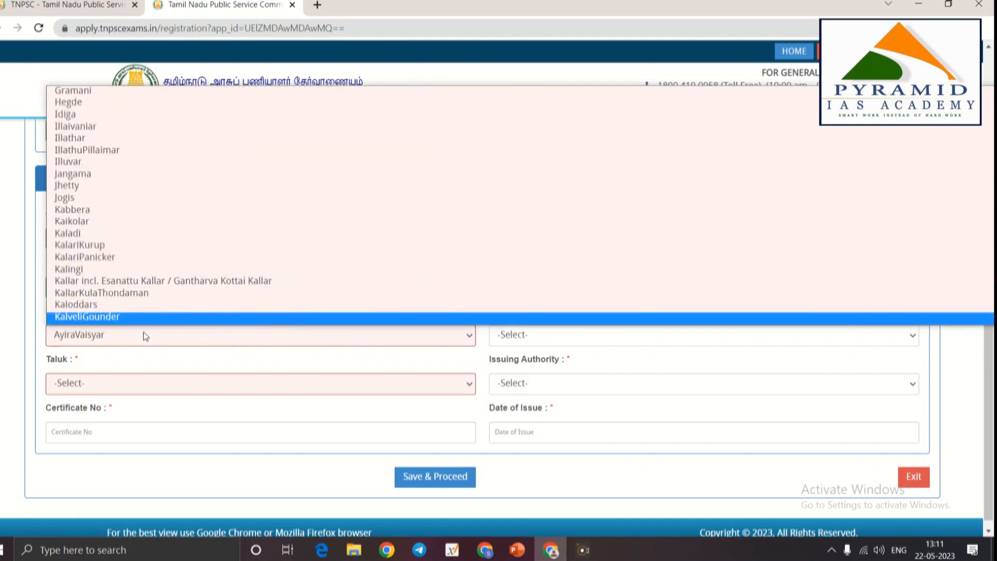
pyautogui.scroll(-8, 145, 300)
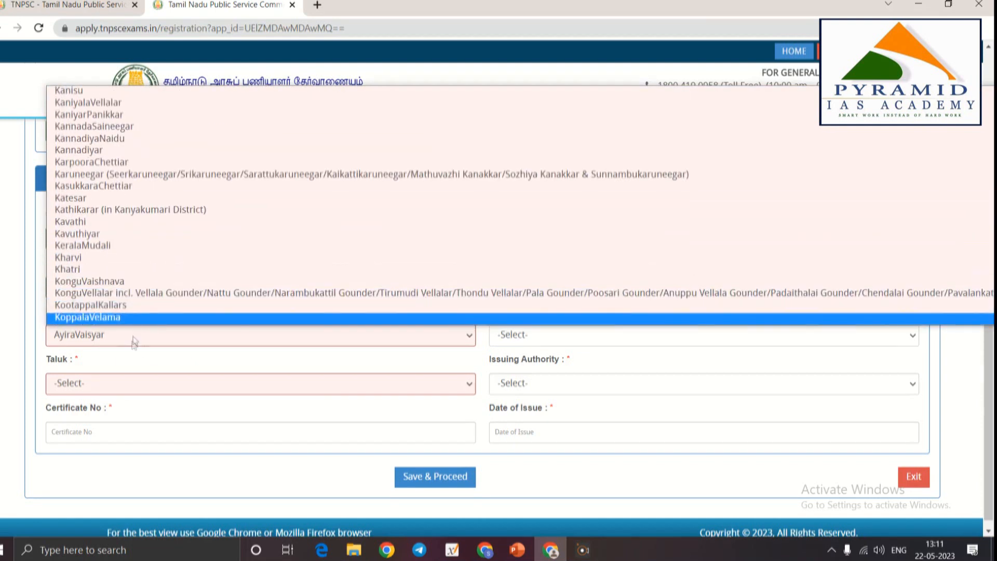
pyautogui.click(134, 339)
# Set the certificate district to Virudhunagar, correcting an accidental Ariyalur choice
pyautogui.click(511, 336)
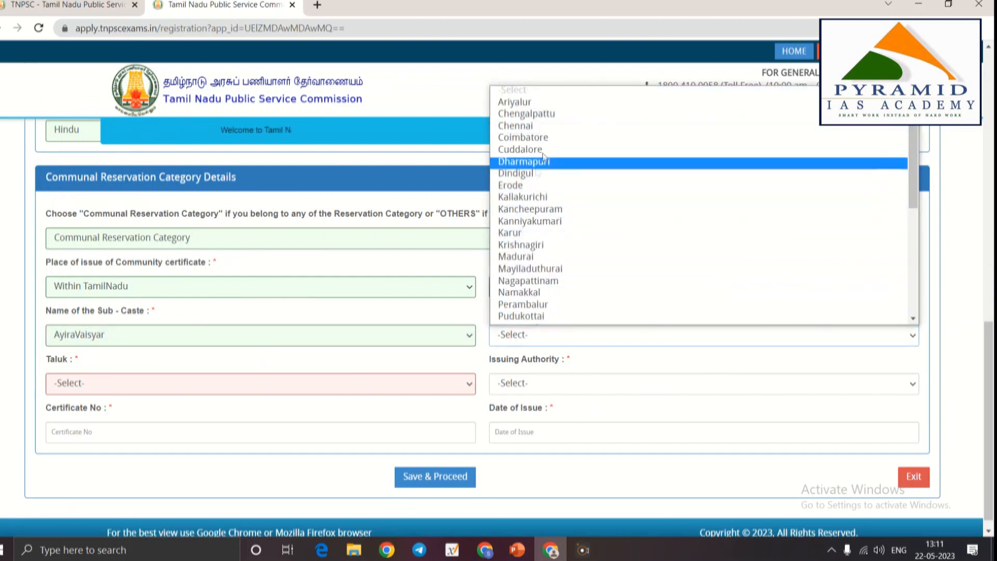
pyautogui.click(549, 106)
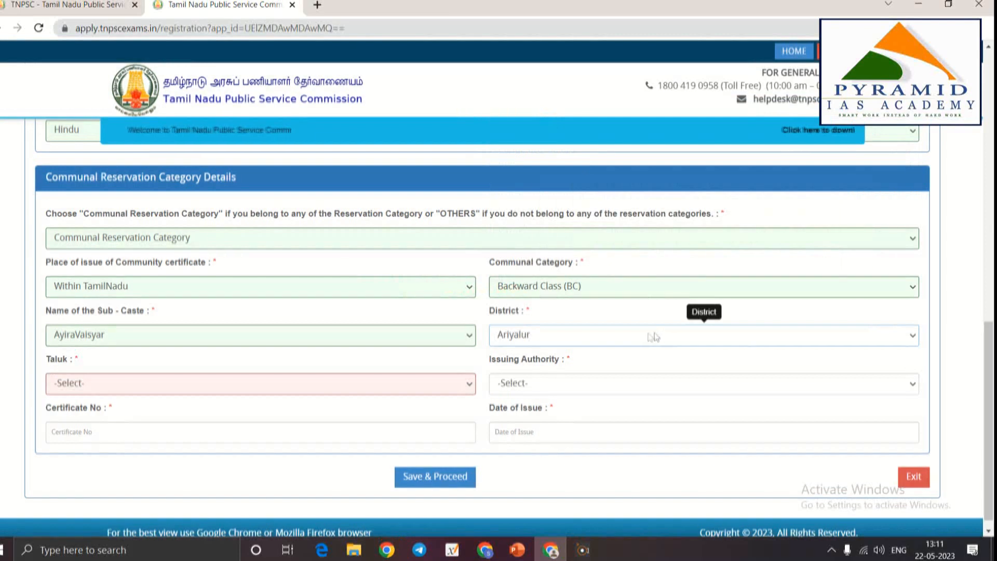
pyautogui.click(132, 388)
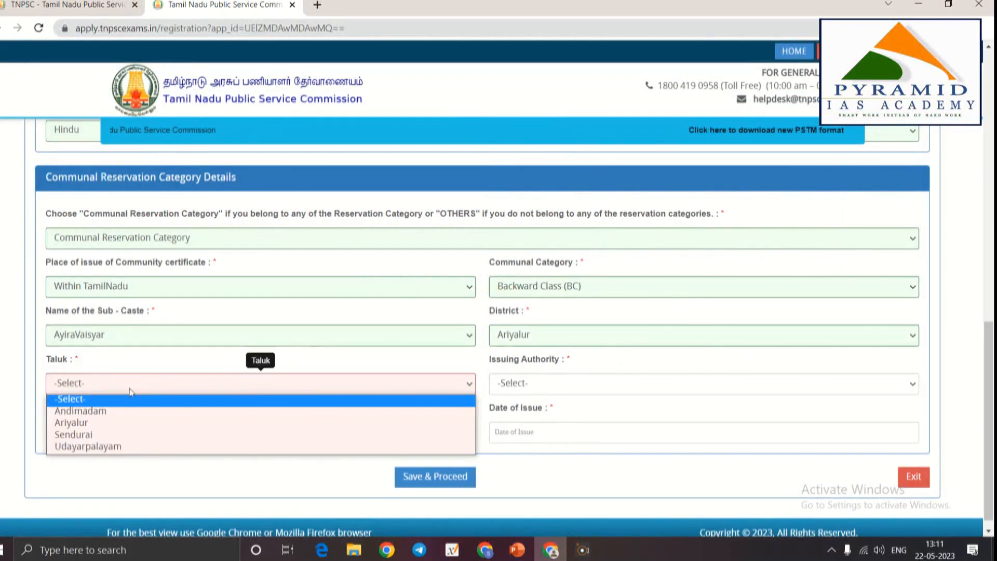
pyautogui.click(529, 339)
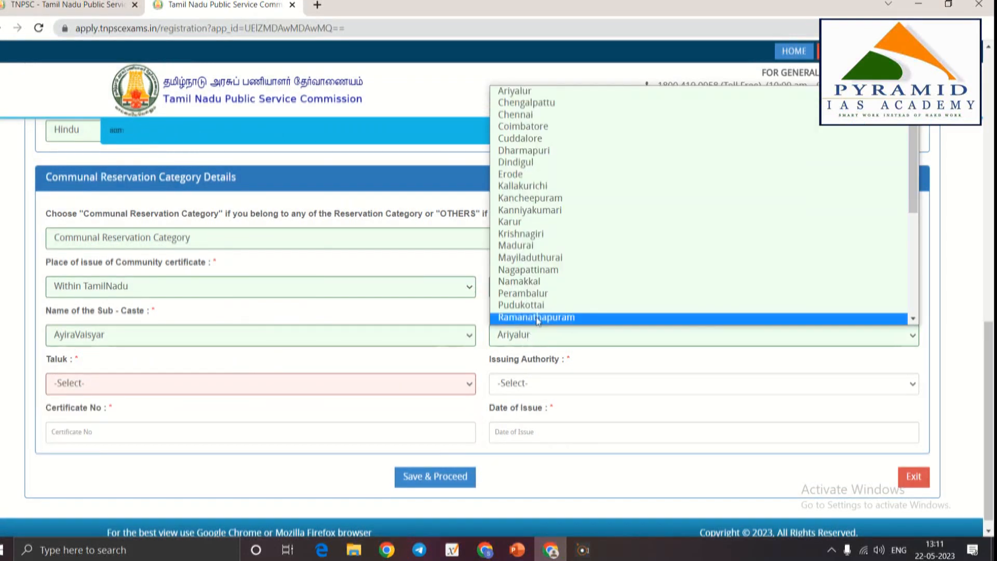
pyautogui.scroll(-5, 549, 286)
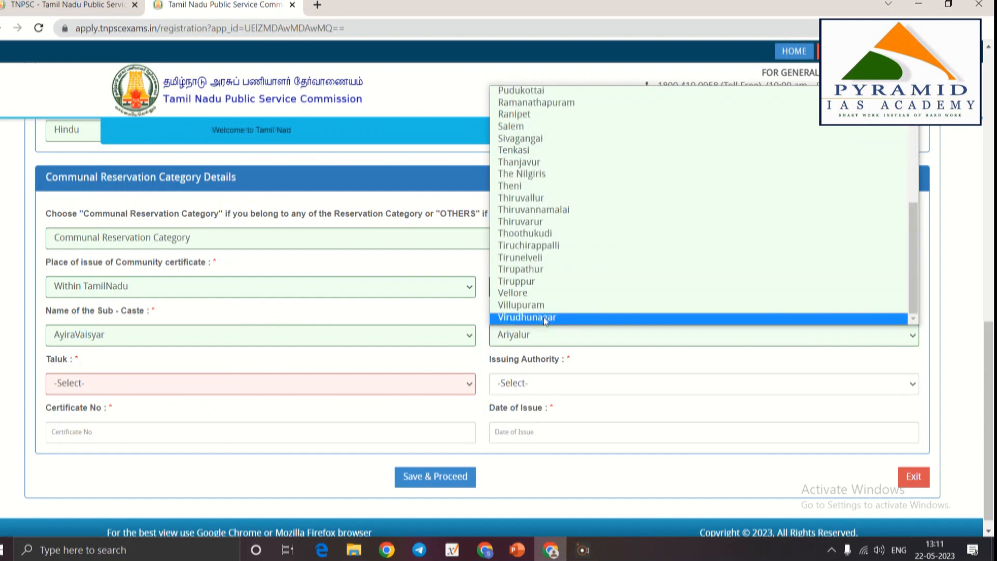
pyautogui.click(527, 317)
# Choose Aruppukottai as the certificate taluk
pyautogui.click(175, 391)
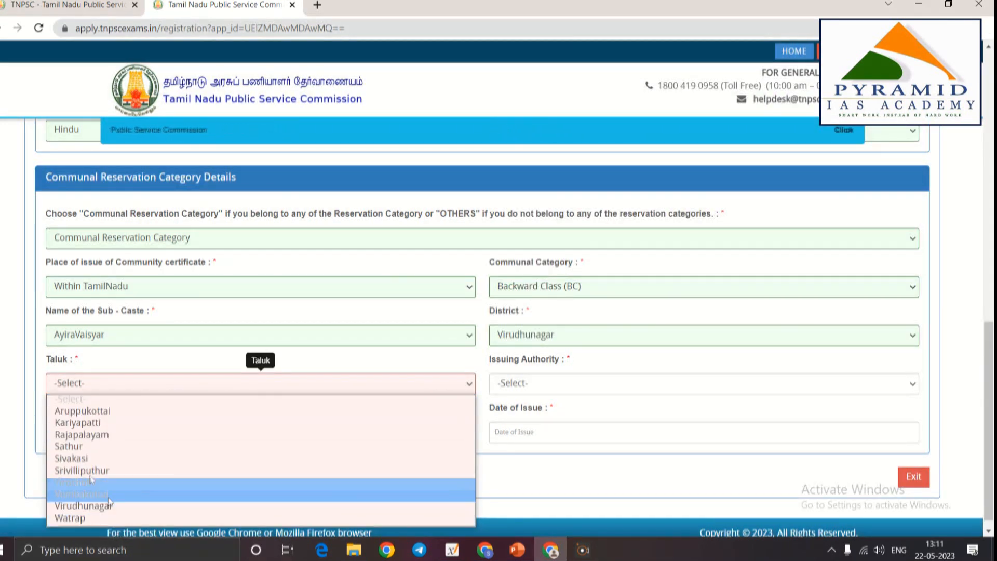
pyautogui.click(93, 412)
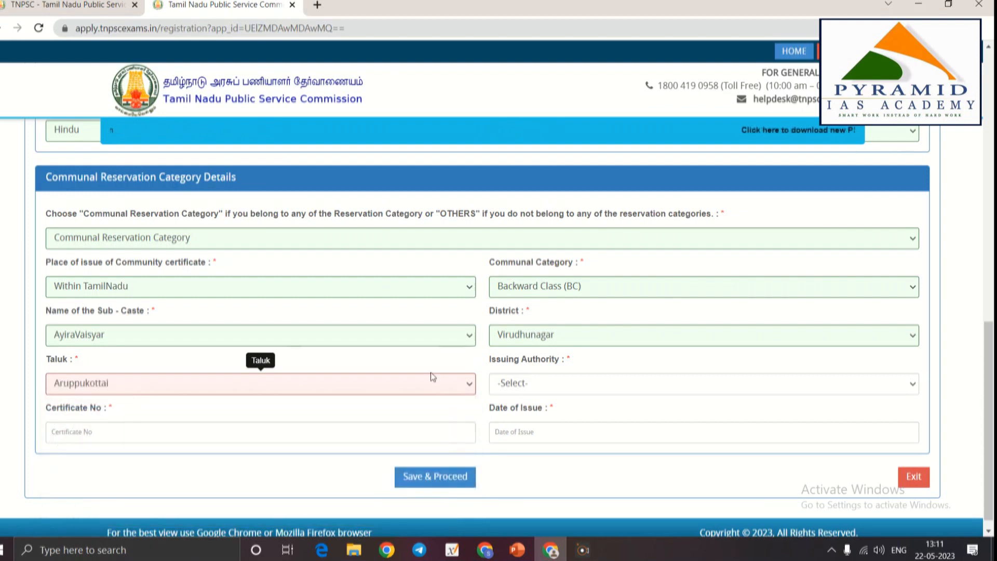
pyautogui.click(543, 387)
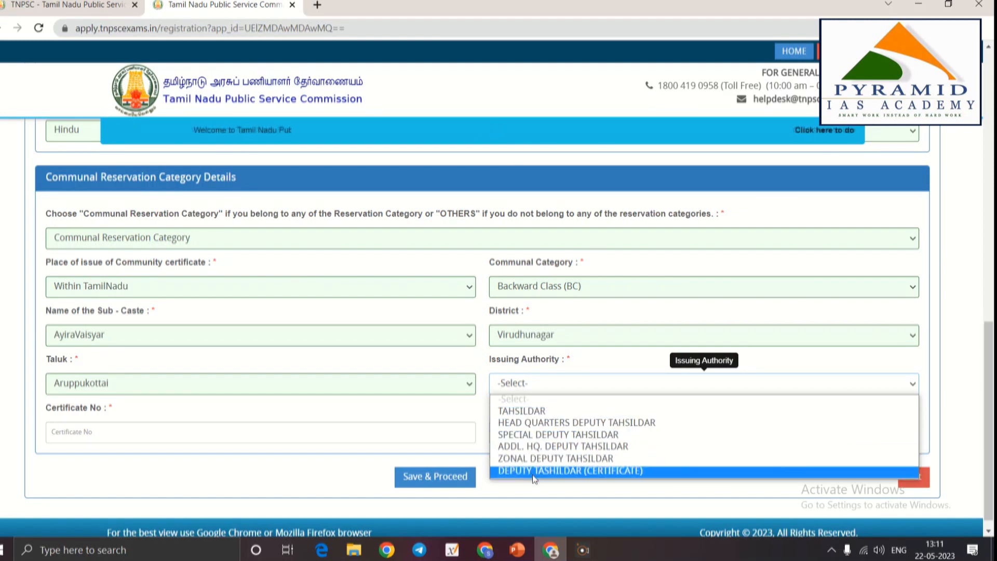
# Set the issuing authority to ZONAL DEPUTY TAHSILDAR
pyautogui.click(528, 412)
pyautogui.click(519, 387)
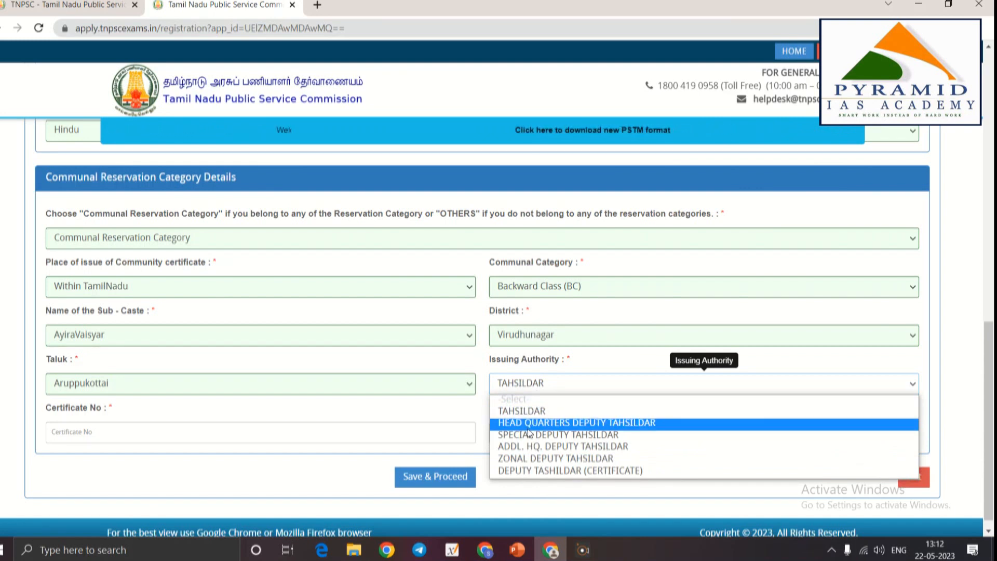
pyautogui.click(529, 459)
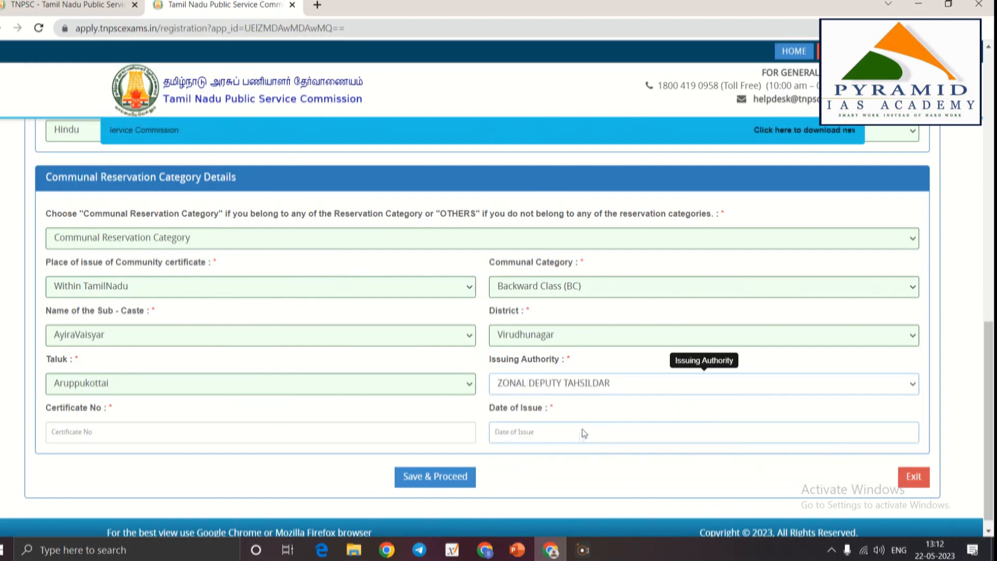
# Enter the community certificate number in Certificate No
pyautogui.click(176, 429)
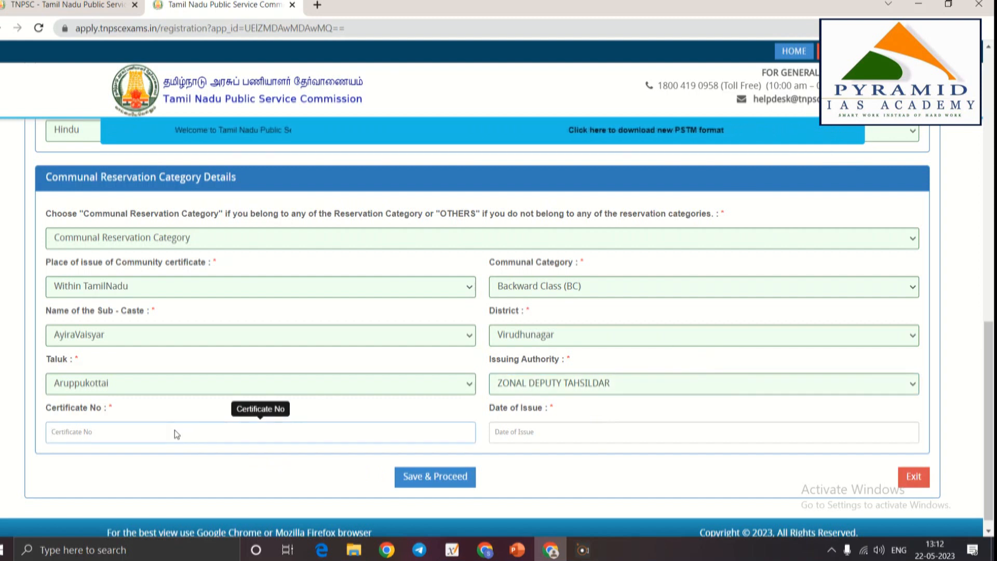
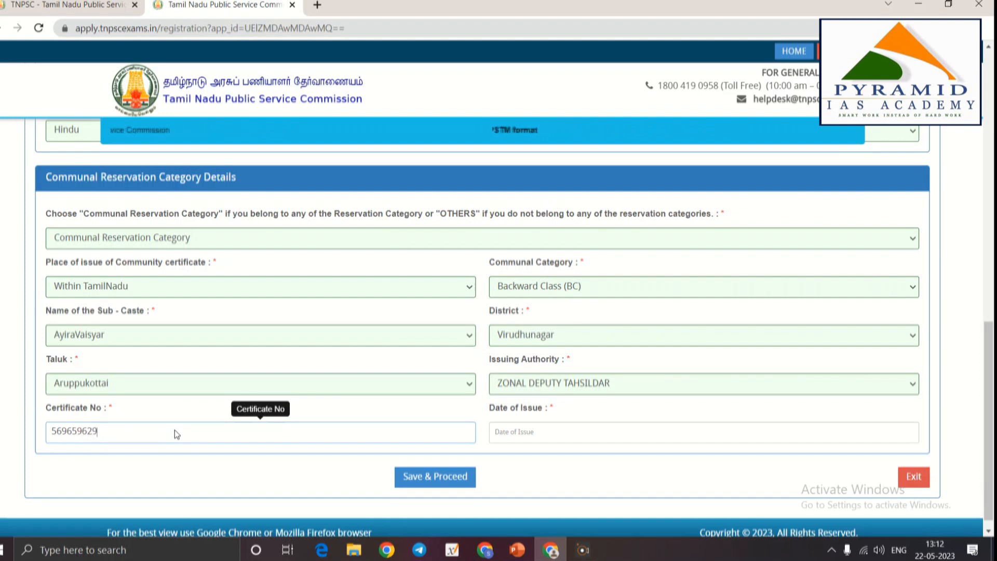
pyautogui.click(560, 441)
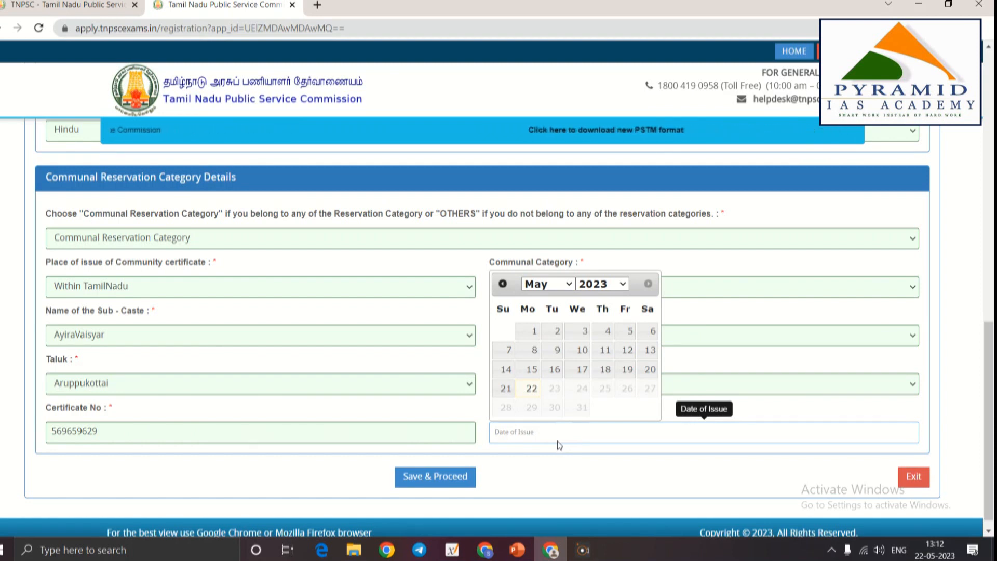
# Pick 1 May 2011 in the calendar so Date of Issue reads 01-05-2011
pyautogui.click(587, 555)
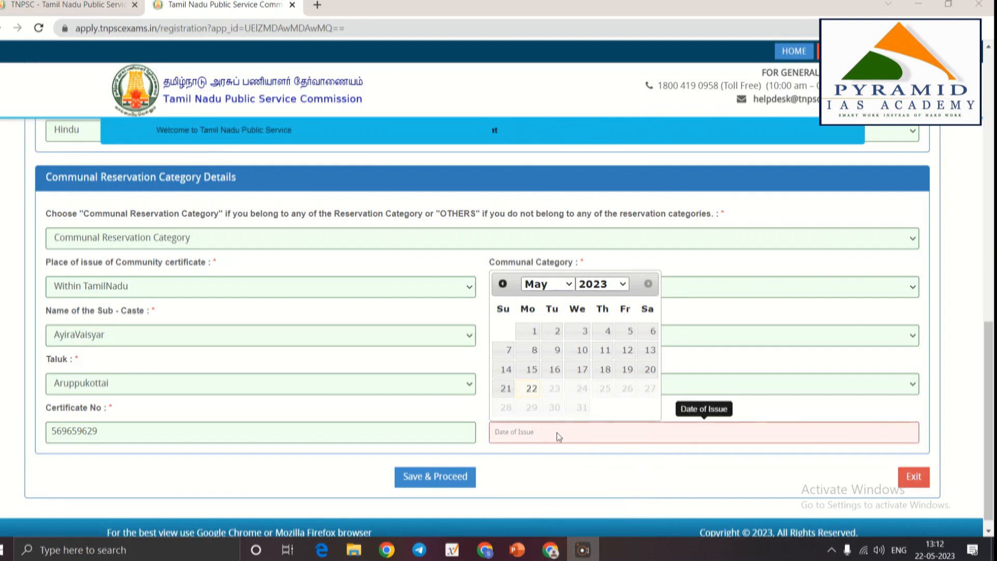
pyautogui.click(605, 289)
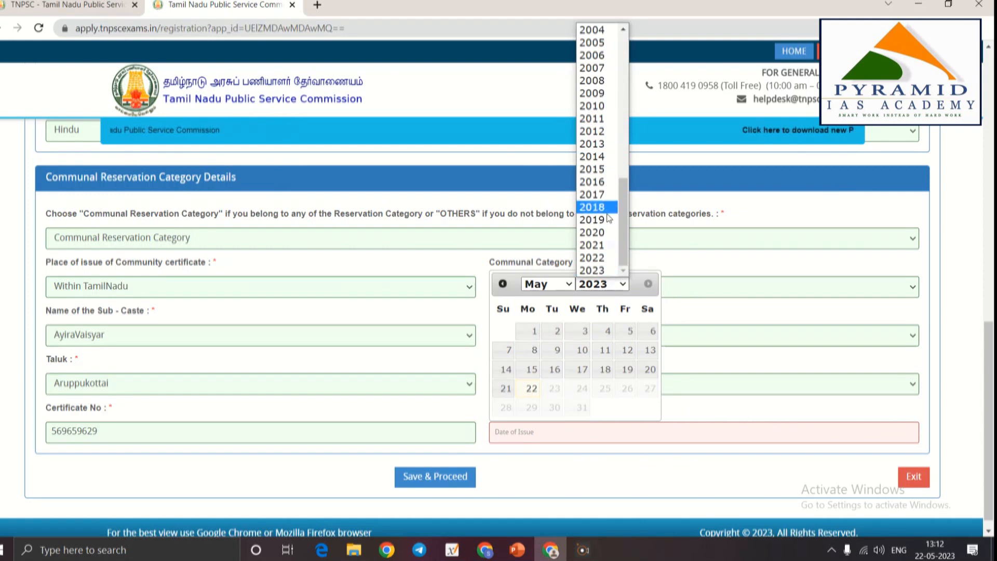
pyautogui.click(604, 118)
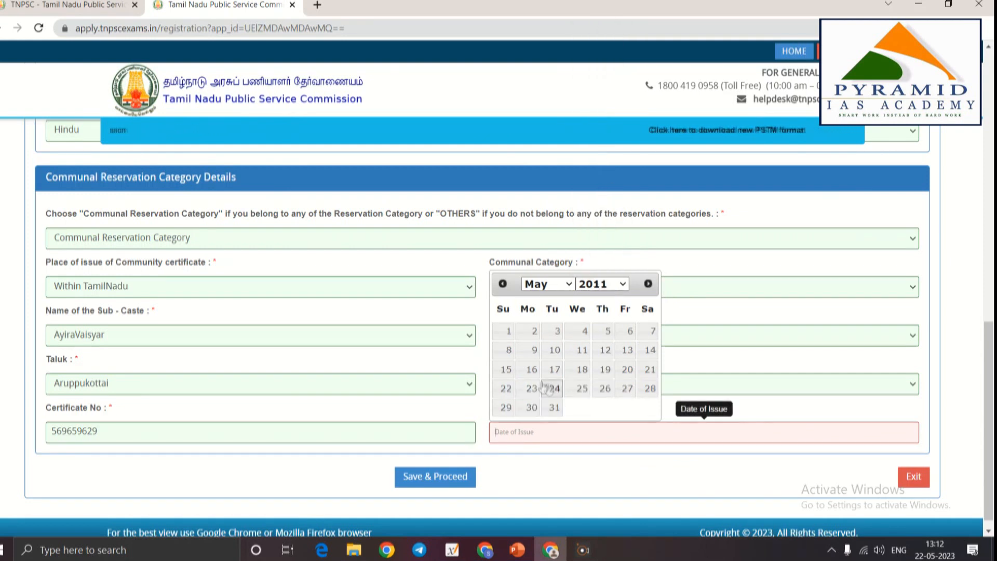
pyautogui.click(509, 332)
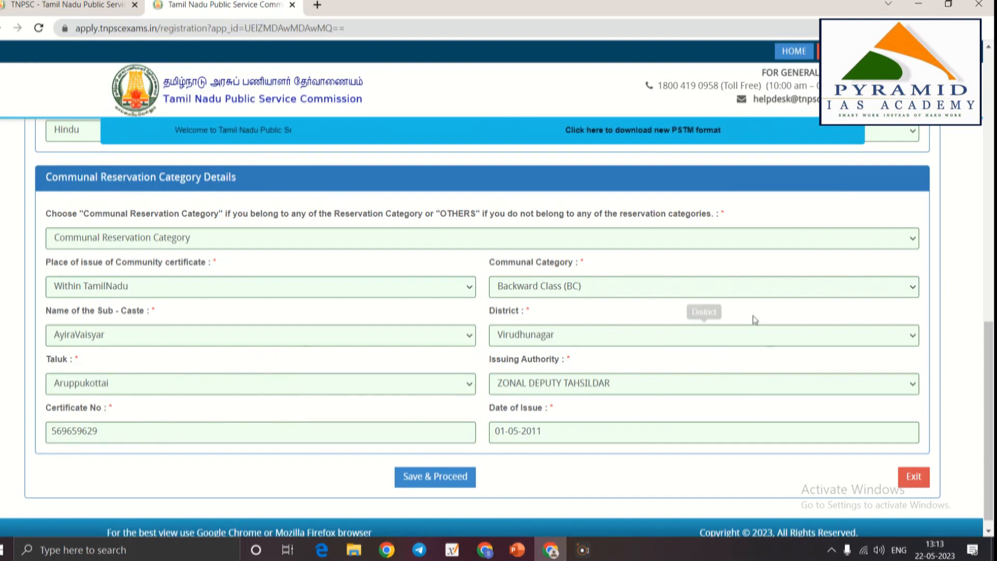
# Save the communal details and acknowledge the warning about exact SSLC details
pyautogui.click(436, 476)
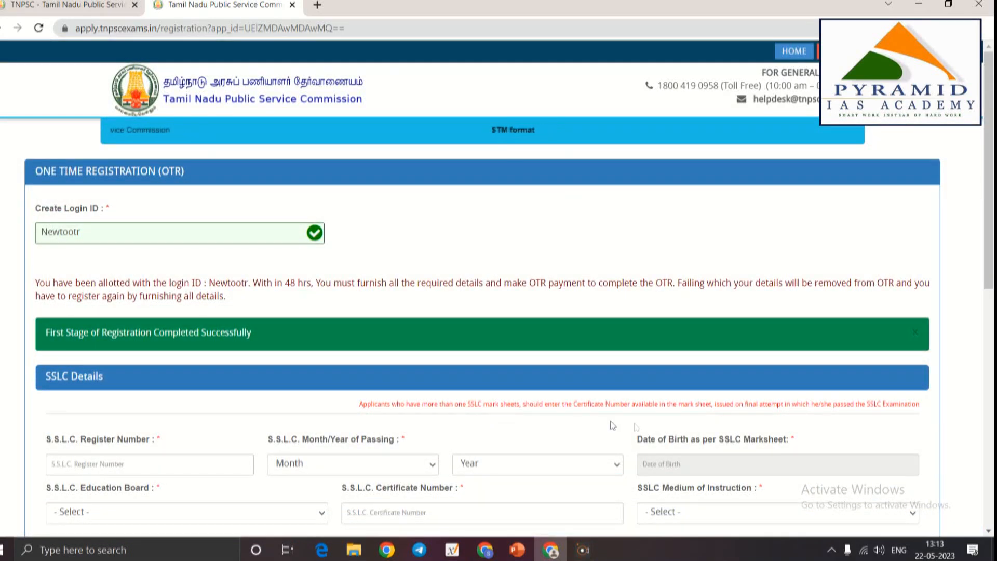
pyautogui.scroll(-3, 112, 375)
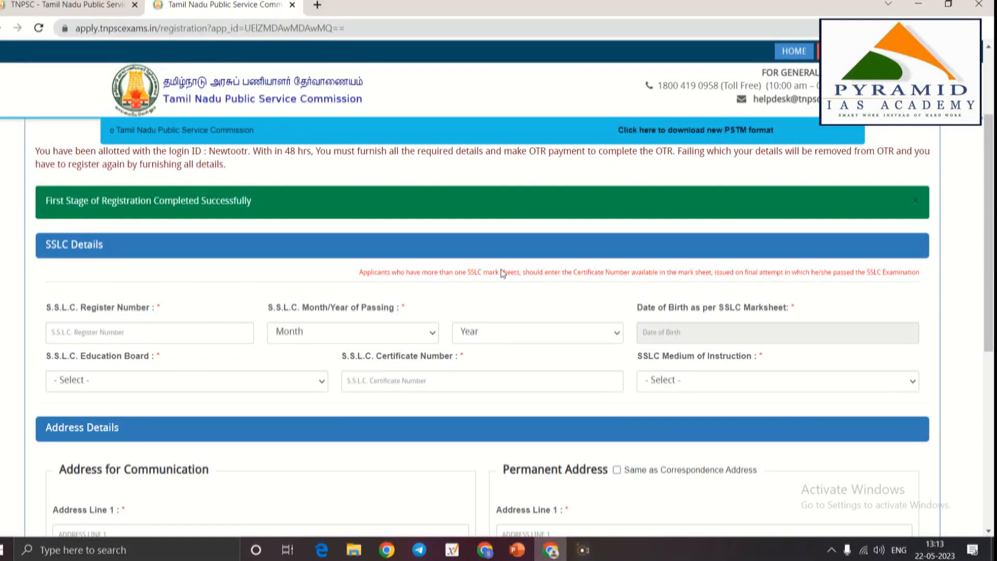
pyautogui.click(143, 335)
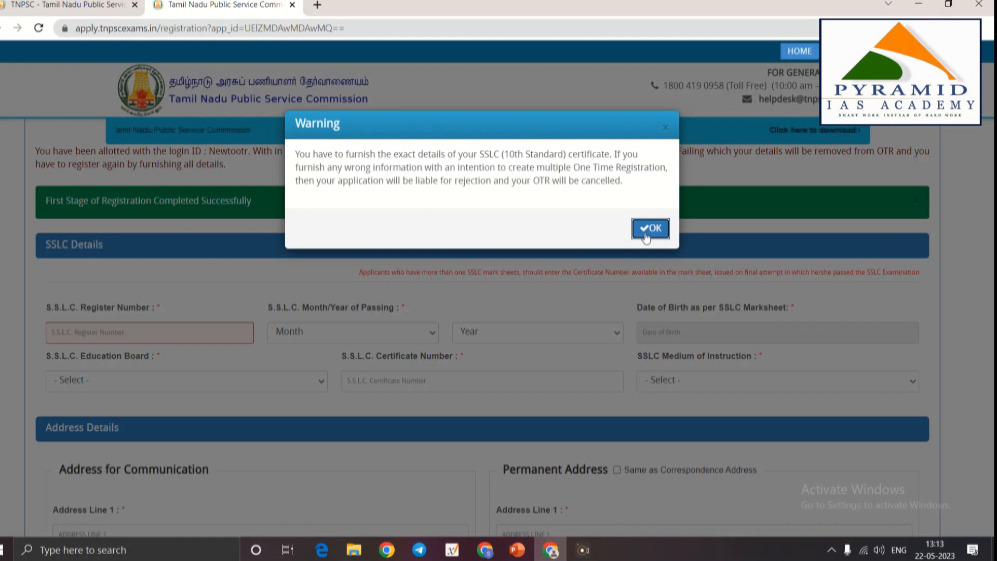
pyautogui.click(650, 229)
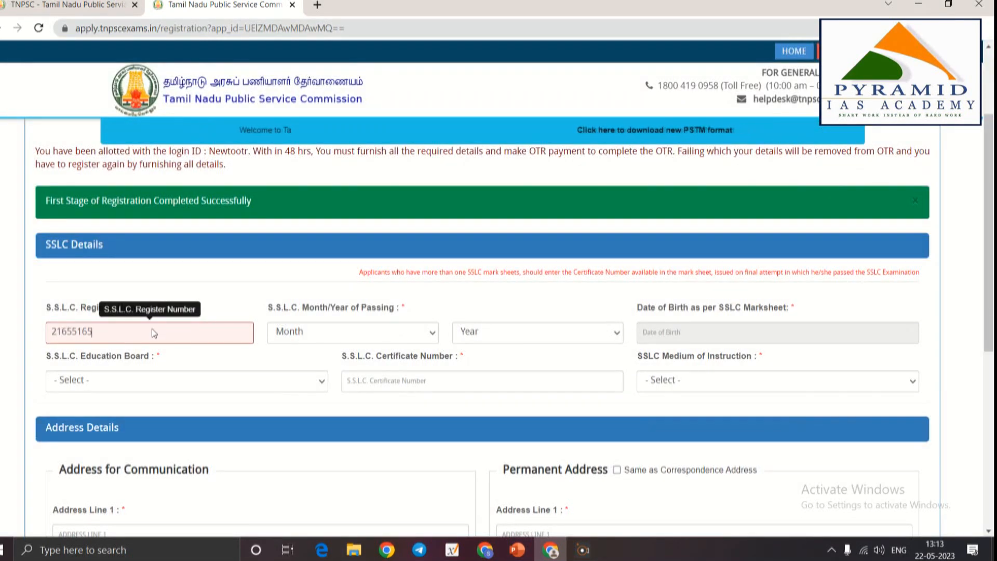
# Enter the SSLC register number with passing month May and year 2014
pyautogui.press('Tab')
pyautogui.press('Tab')
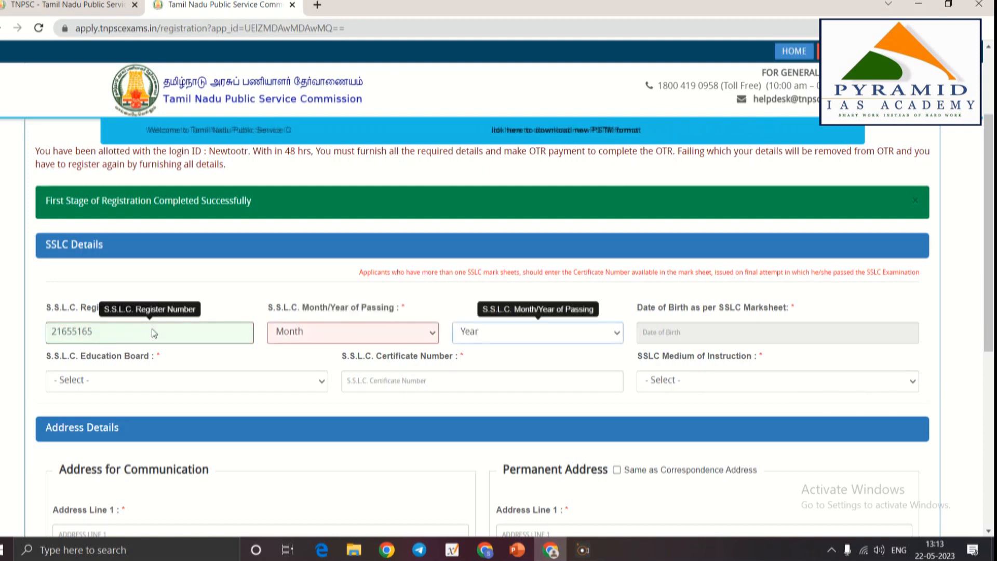
pyautogui.click(335, 334)
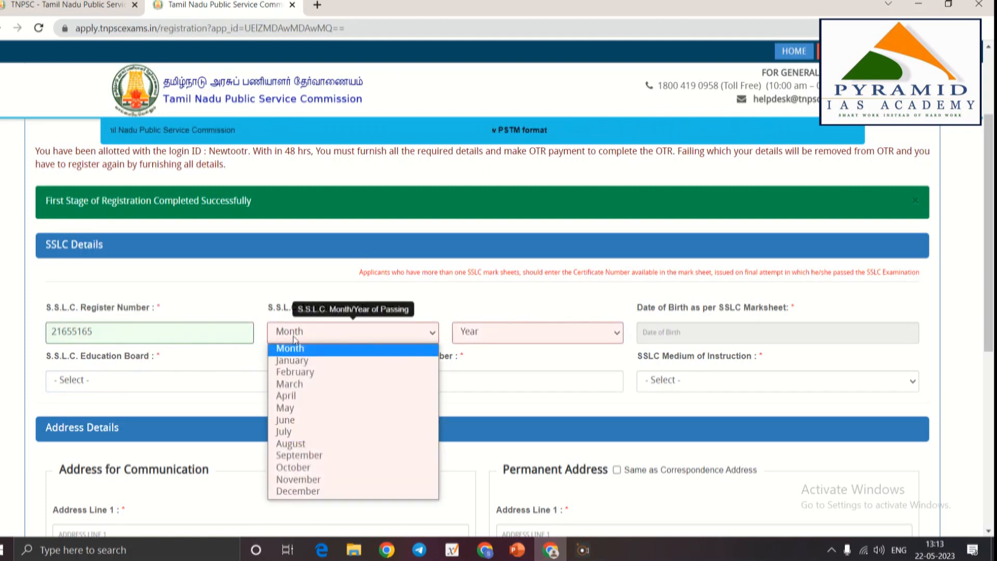
pyautogui.click(313, 362)
pyautogui.click(327, 340)
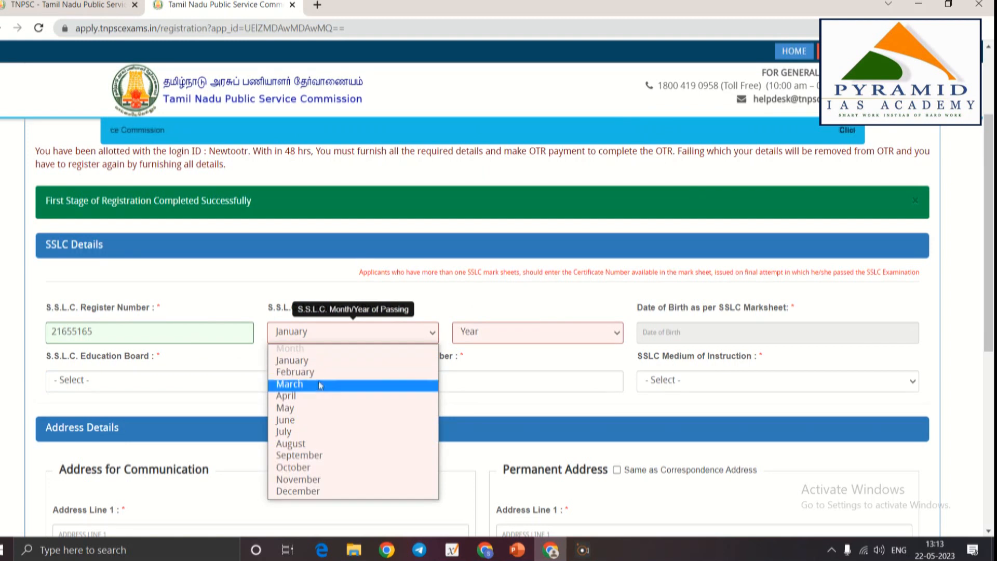
pyautogui.click(322, 409)
pyautogui.click(475, 335)
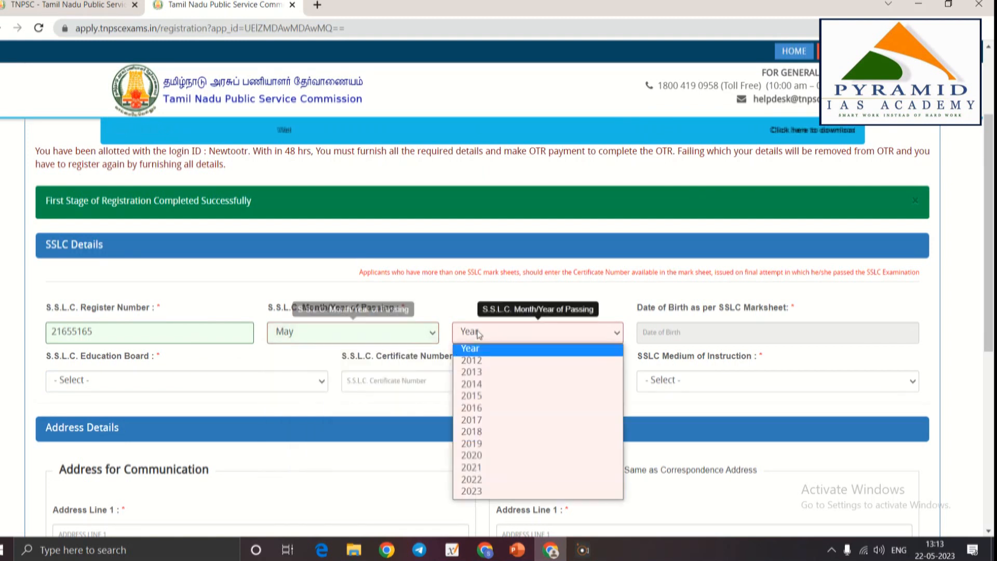
pyautogui.click(474, 384)
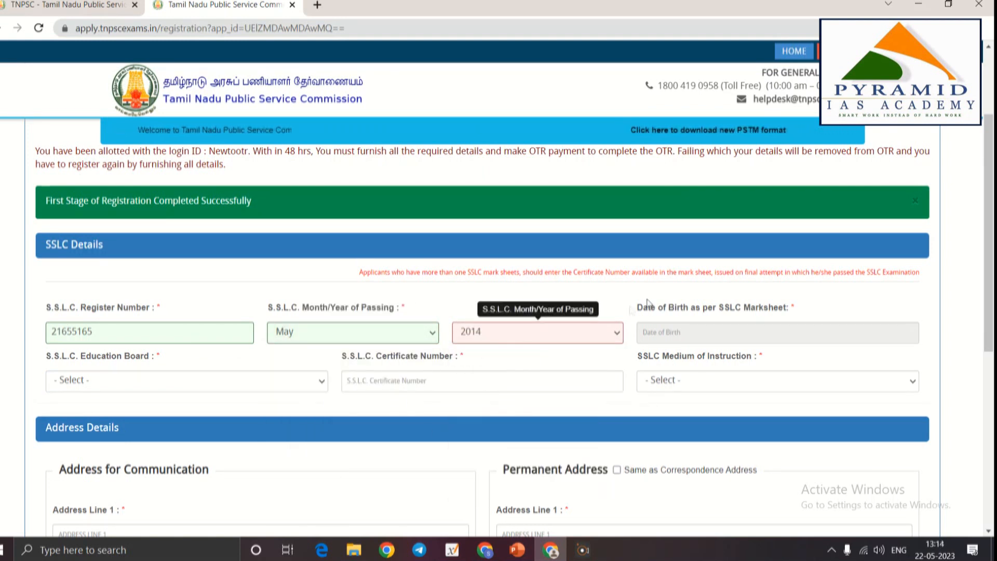
pyautogui.click(665, 333)
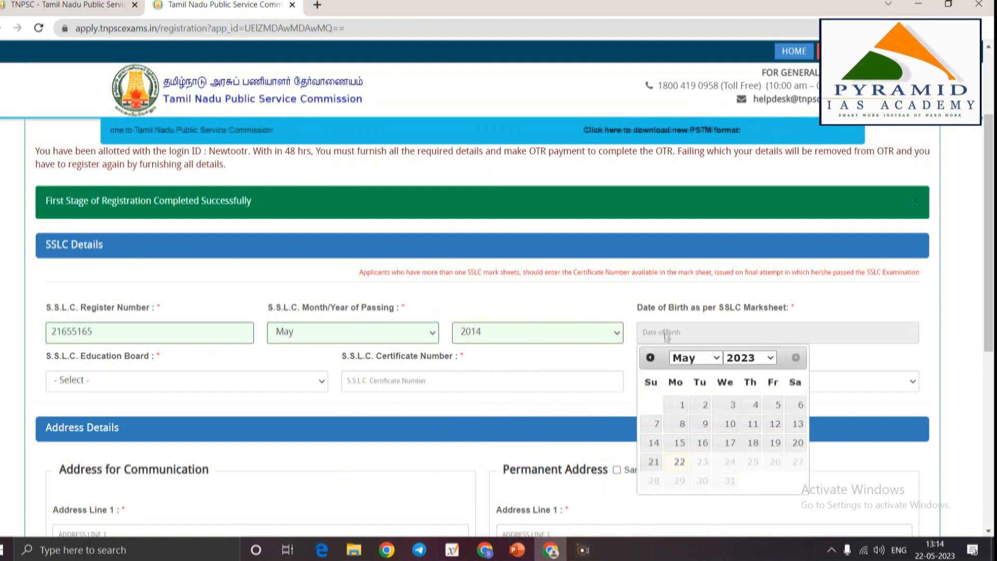
# Set the SSLC Date of Birth to 01-01-2000 in the calendar
pyautogui.click(748, 359)
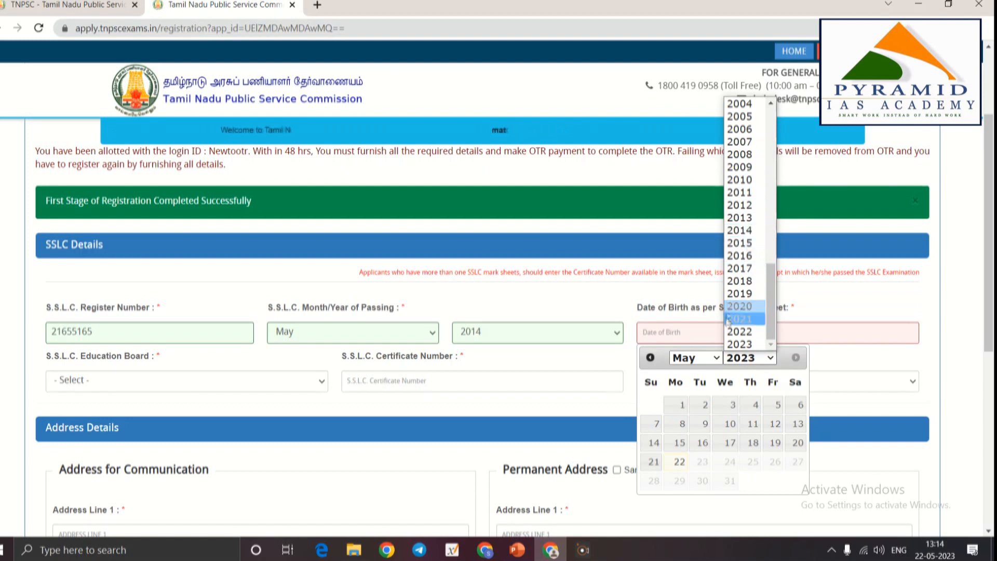
pyautogui.scroll(3, 742, 298)
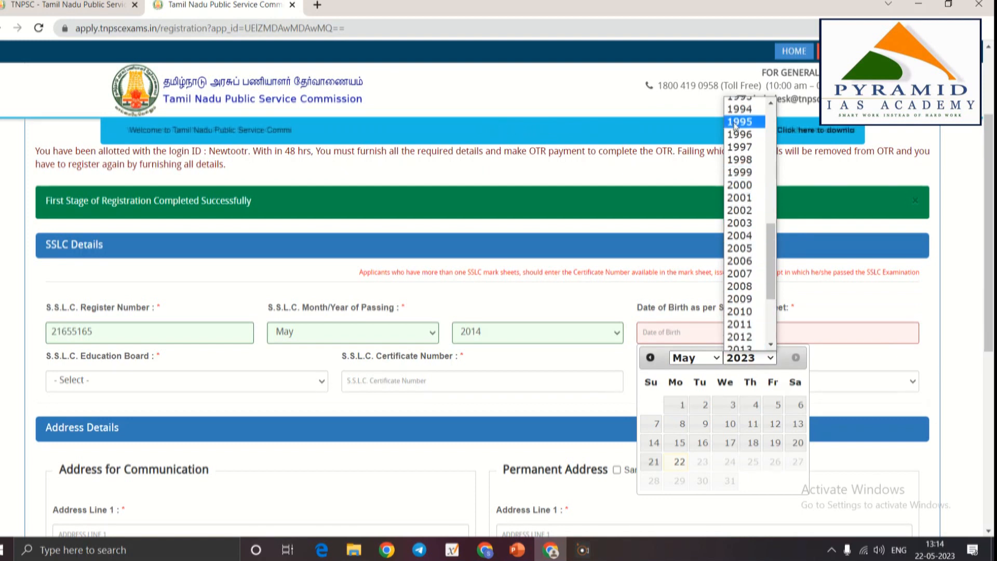
pyautogui.click(748, 187)
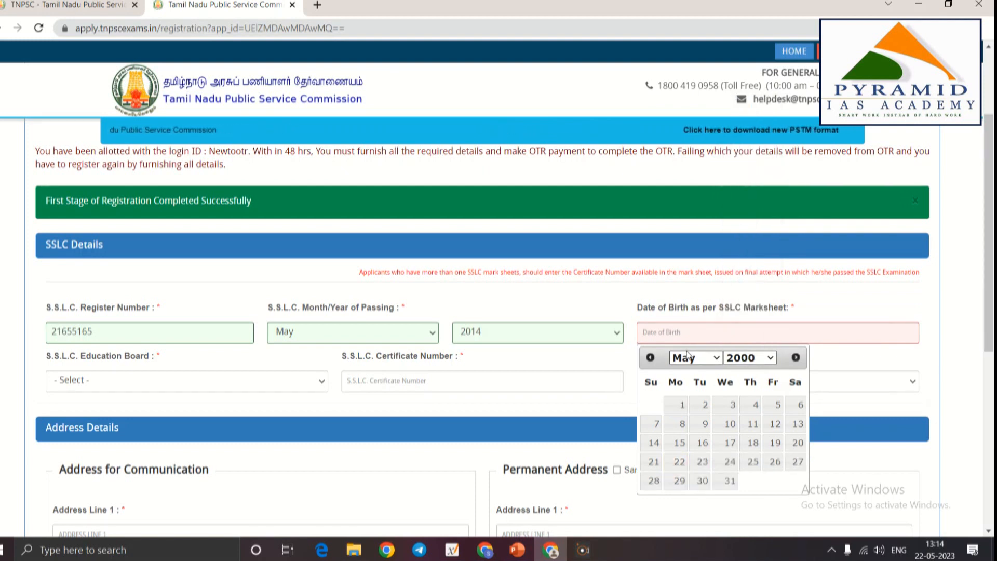
pyautogui.click(694, 358)
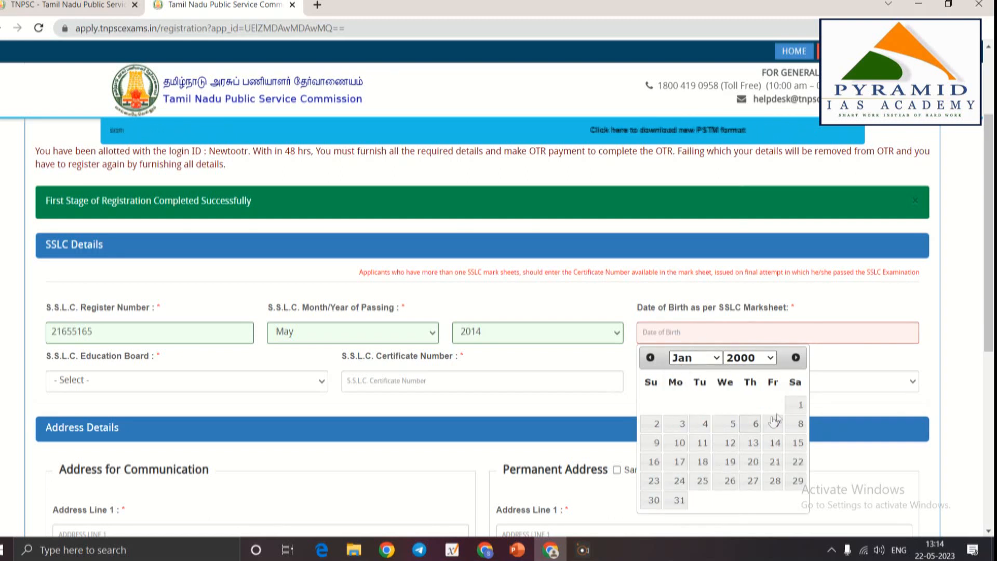
pyautogui.click(800, 404)
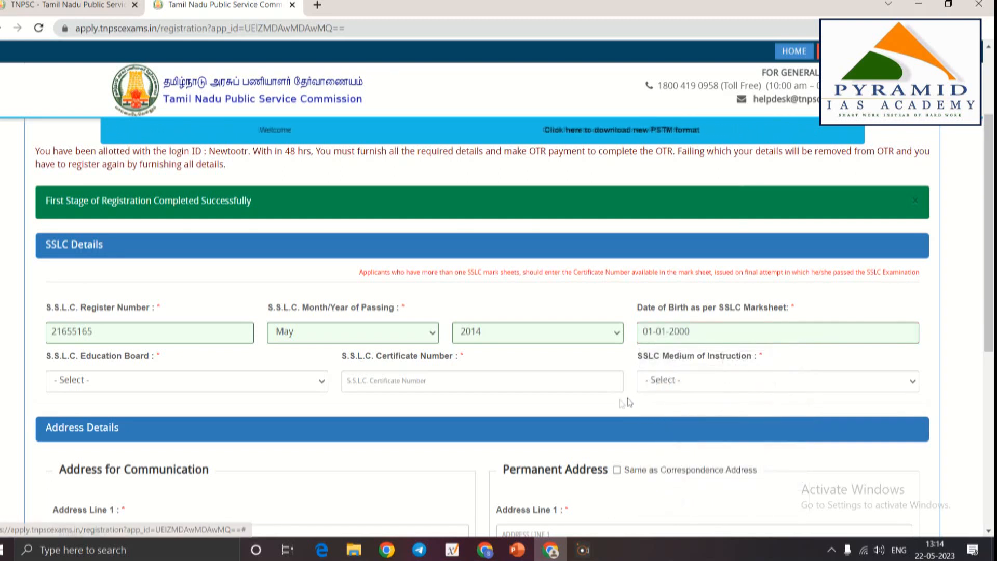
pyautogui.click(185, 381)
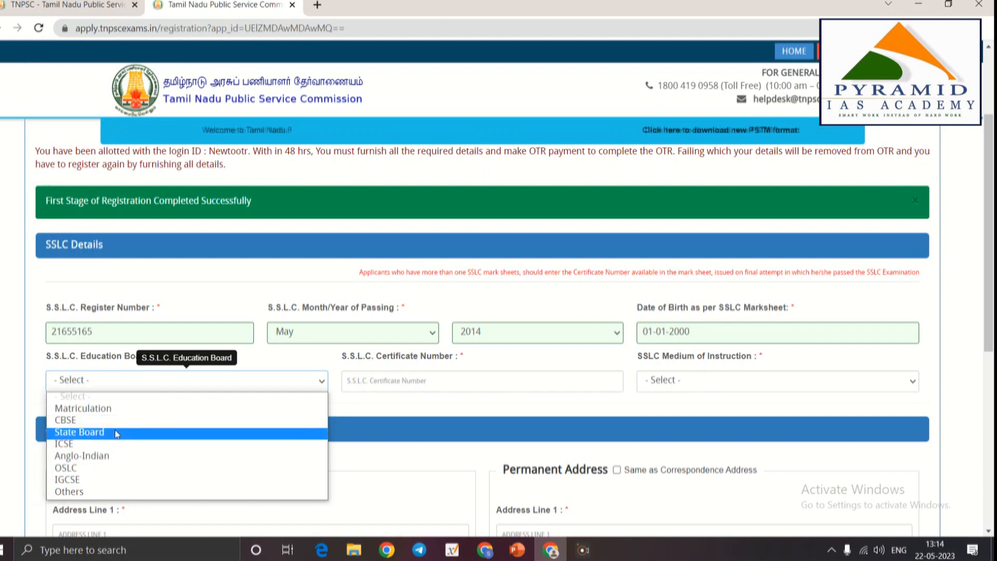
# Choose State Board as the education board and enter the SSLC certificate number
pyautogui.click(76, 434)
pyautogui.click(367, 383)
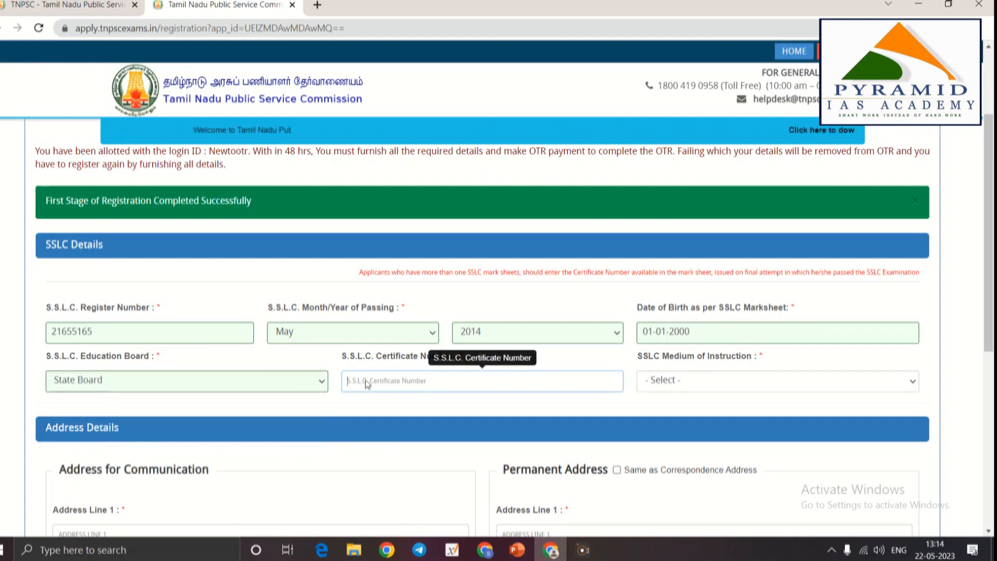
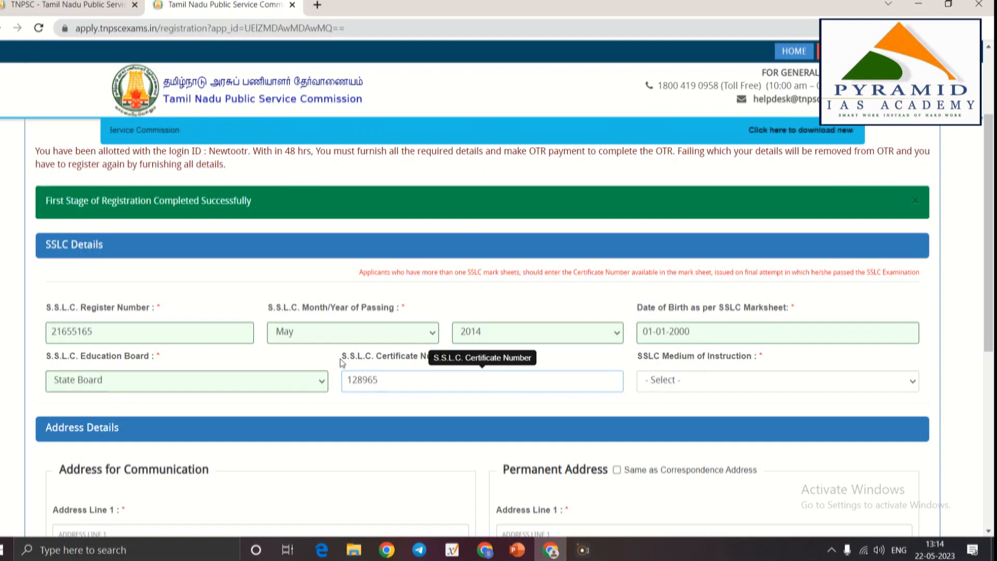
pyautogui.press('Tab')
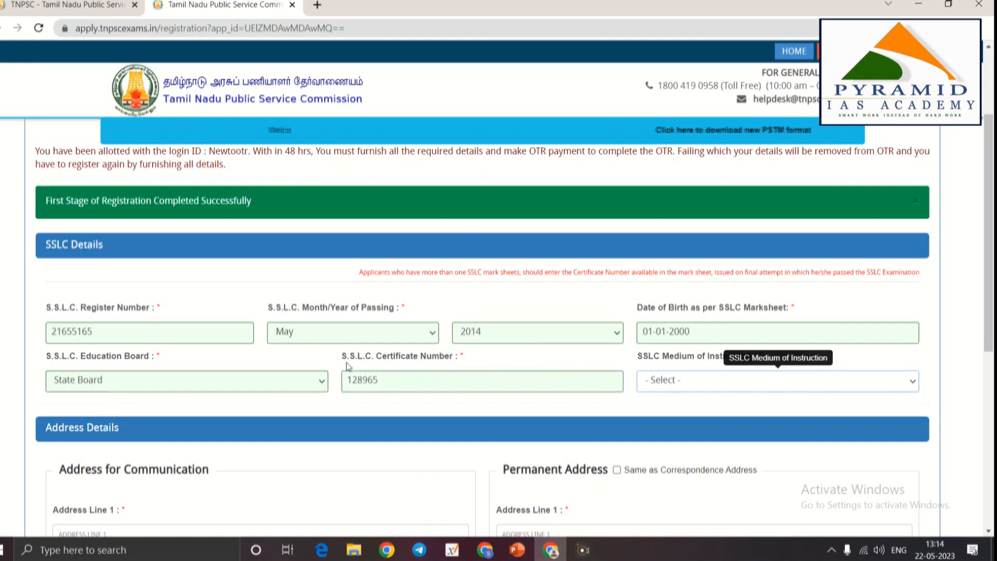
# Set the medium of instruction to Tamil (தமிழ்) after trying the other options
pyautogui.click(670, 385)
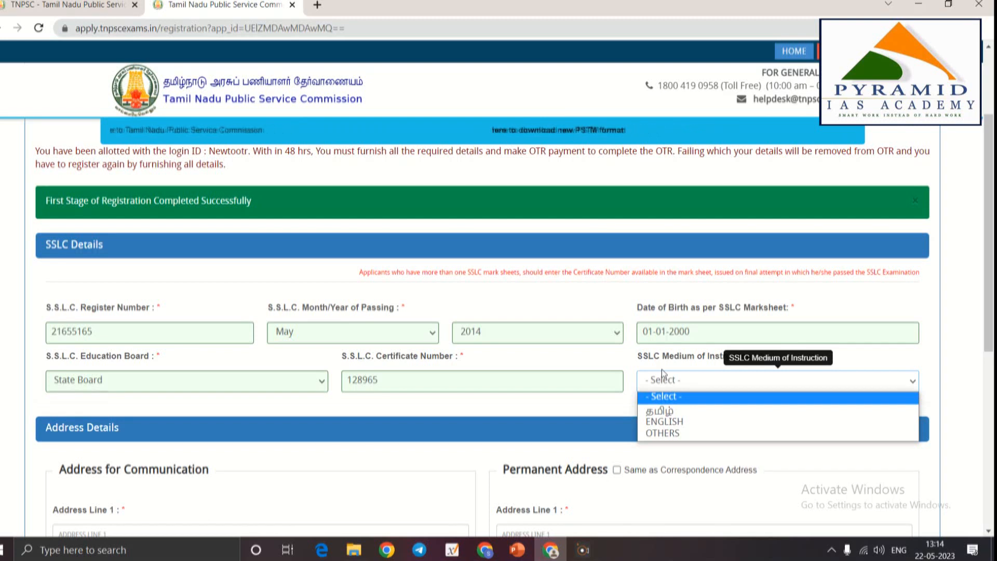
pyautogui.click(660, 410)
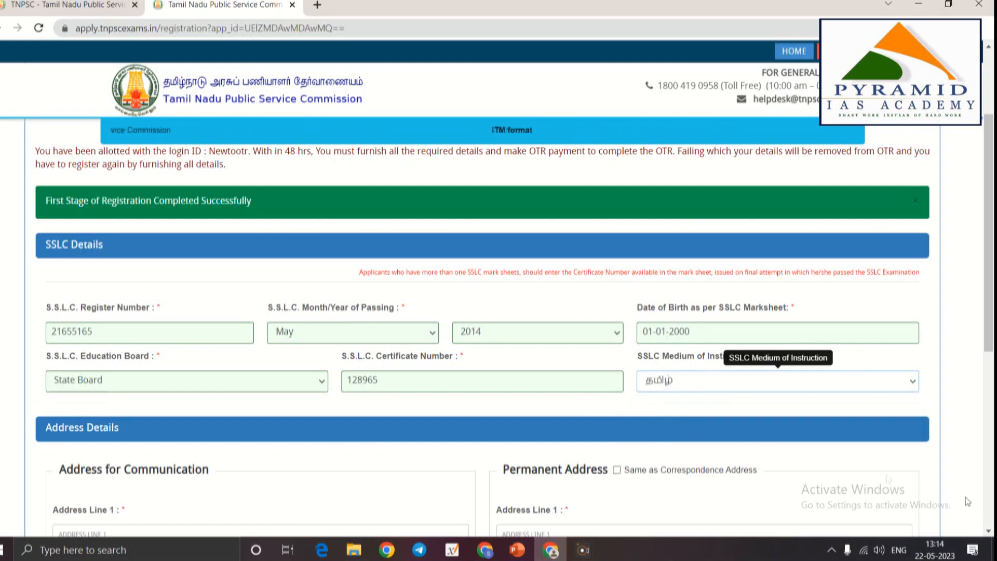
pyautogui.scroll(-3, 561, 379)
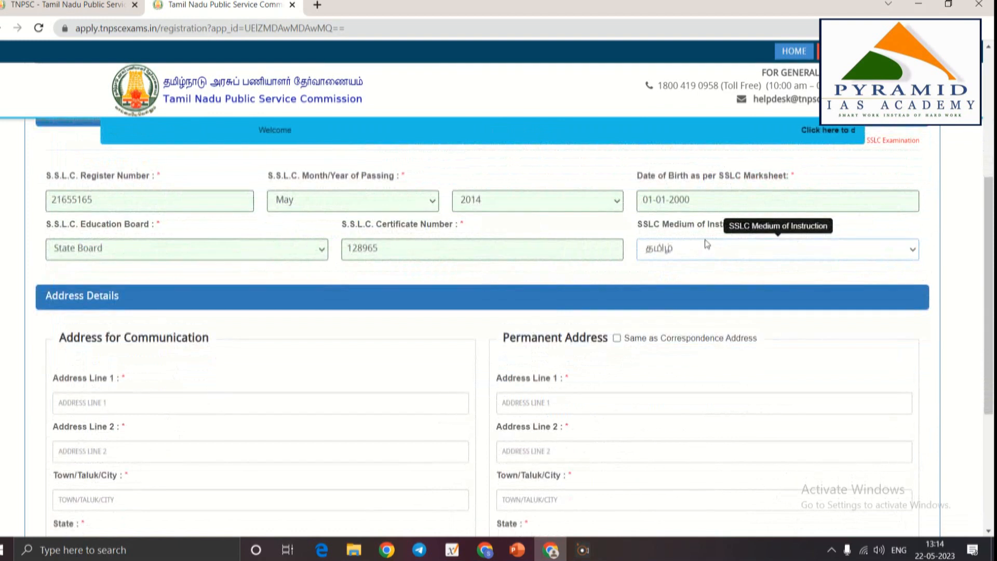
pyautogui.click(707, 244)
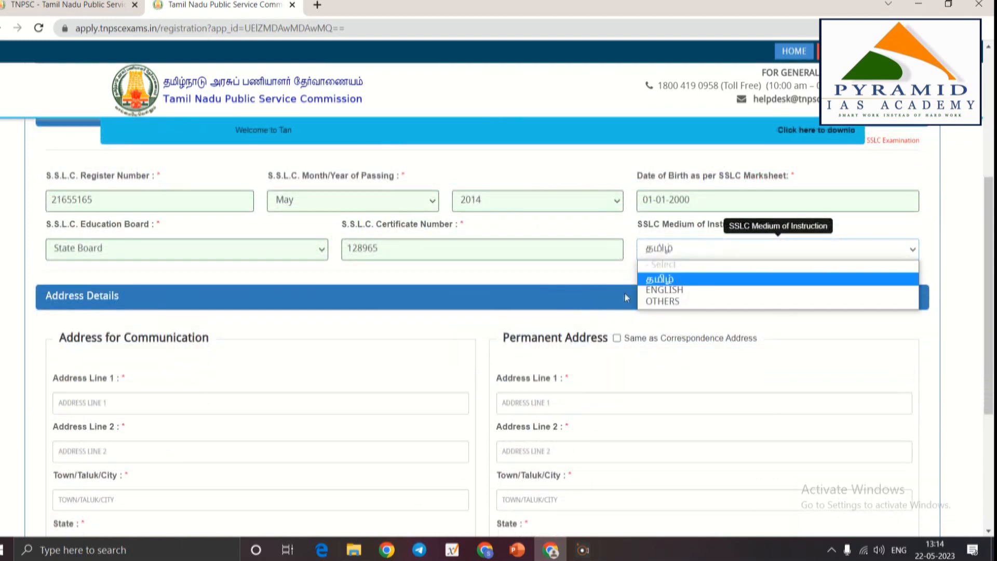
pyautogui.click(711, 280)
pyautogui.click(712, 255)
pyautogui.click(685, 287)
pyautogui.click(695, 250)
pyautogui.click(675, 298)
pyautogui.click(715, 258)
pyautogui.click(675, 275)
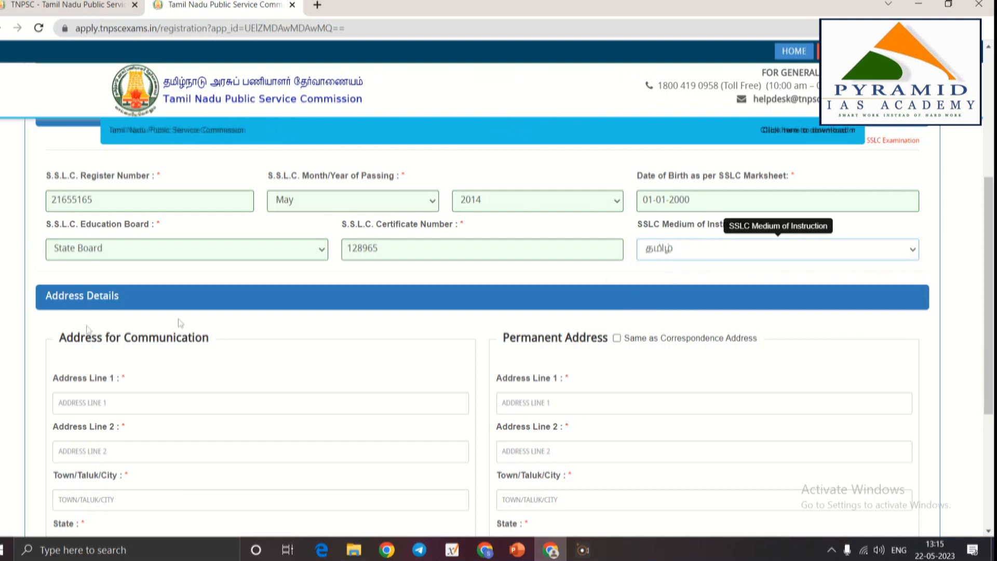
pyautogui.scroll(-4, 156, 322)
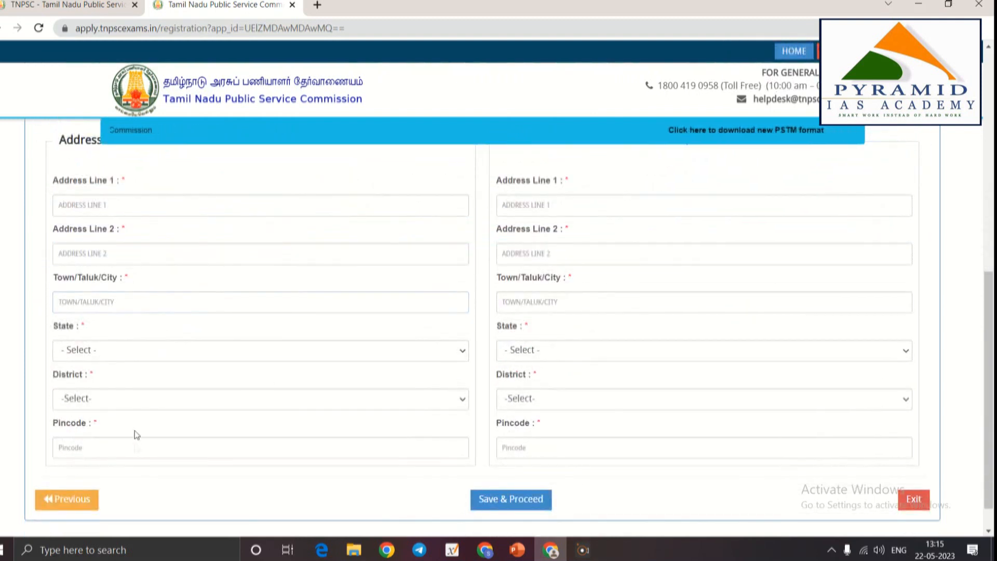
pyautogui.scroll(1, 280, 192)
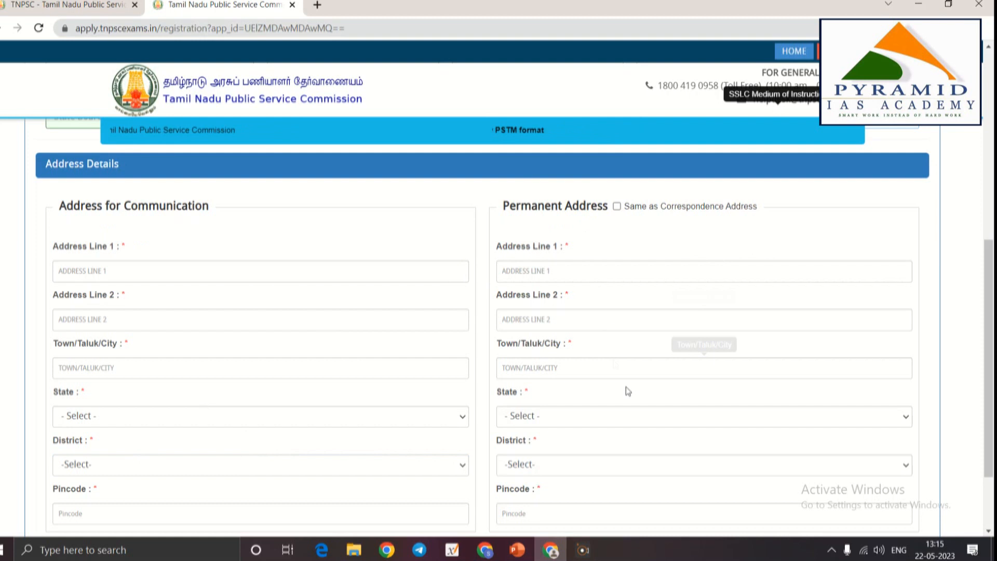
# Fill in the first and second communication address lines, replacing the dummy text
pyautogui.click(101, 275)
pyautogui.write('ADA')
pyautogui.press('Tab')
pyautogui.write('FDSDF')
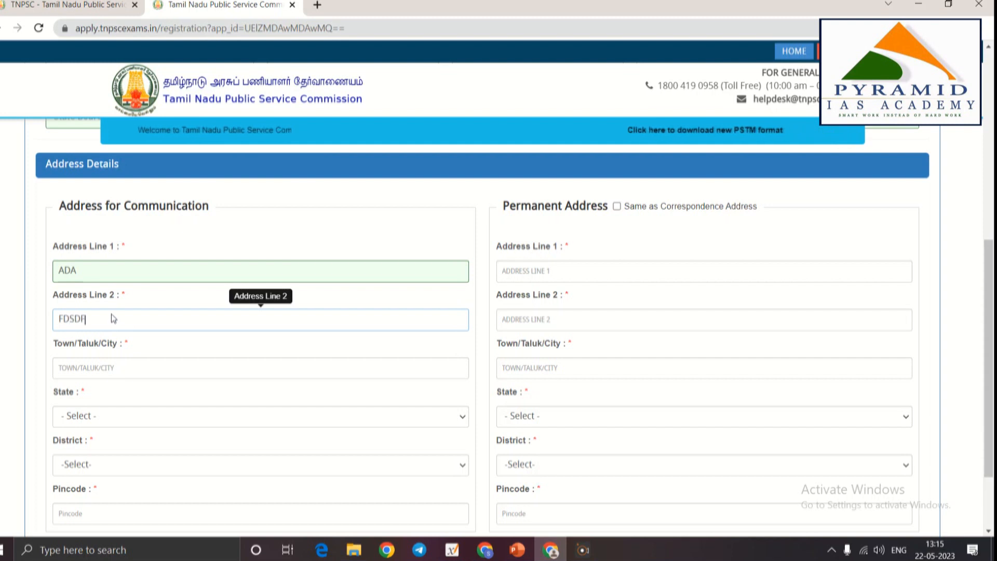
pyautogui.click(103, 371)
pyautogui.doubleClick(78, 270)
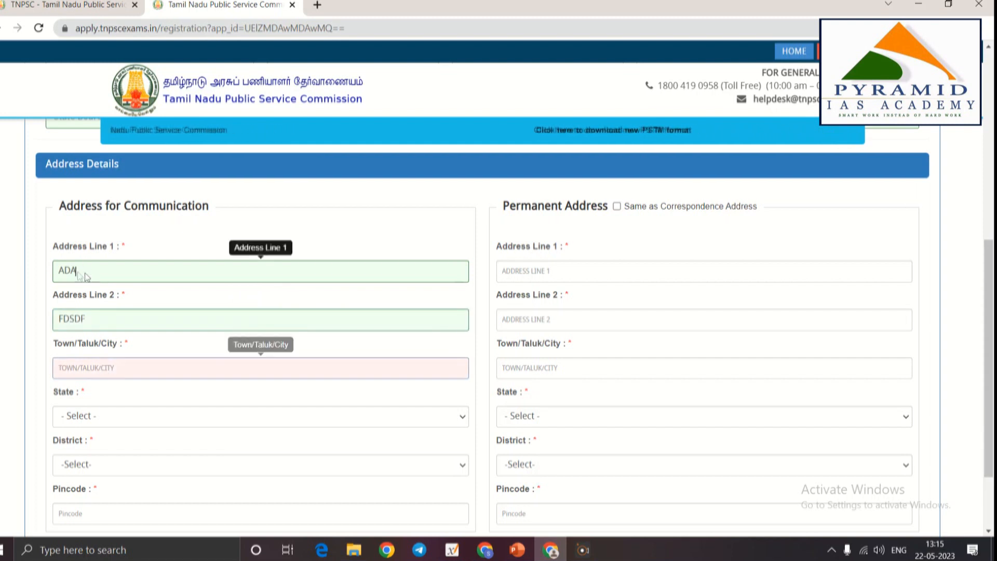
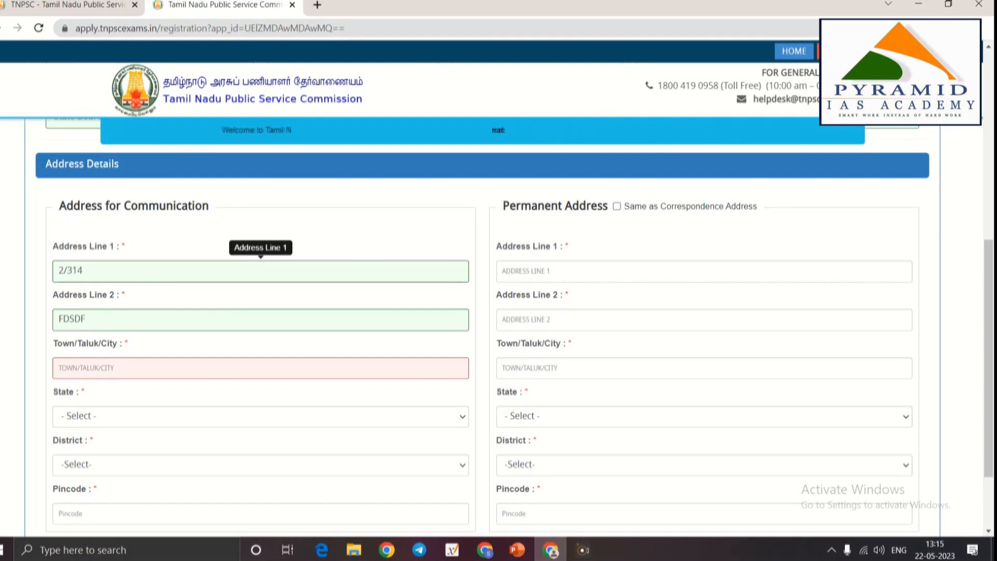
pyautogui.click(526, 271)
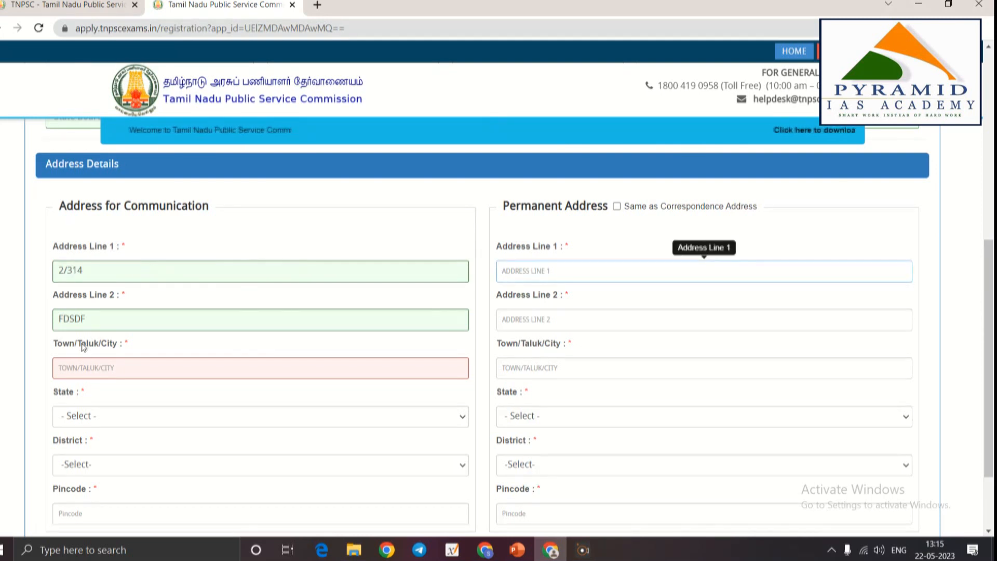
pyautogui.doubleClick(100, 320)
pyautogui.press('Tab')
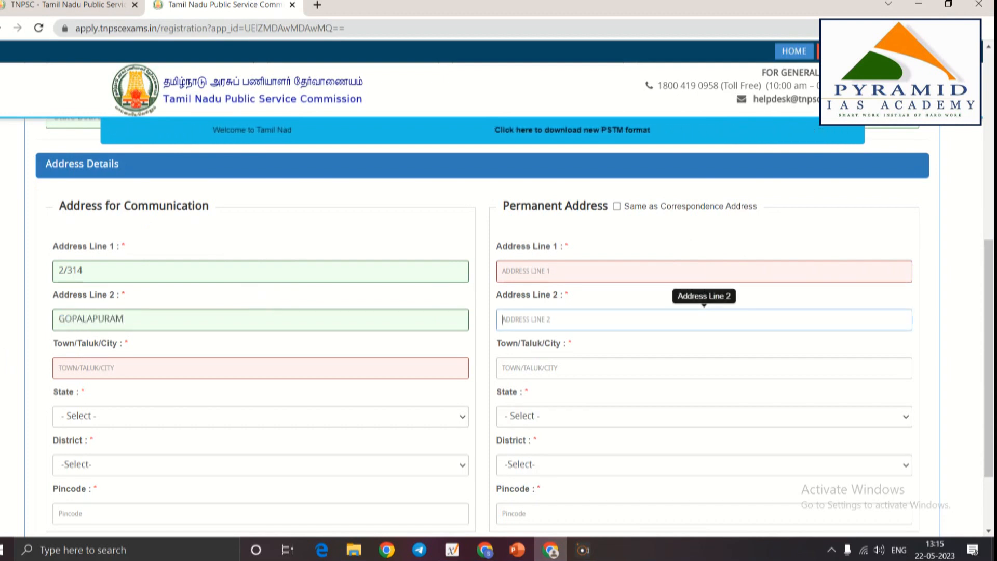
# Enter the town, choose Tamil Nadu as state, and pick the home district
pyautogui.click(149, 365)
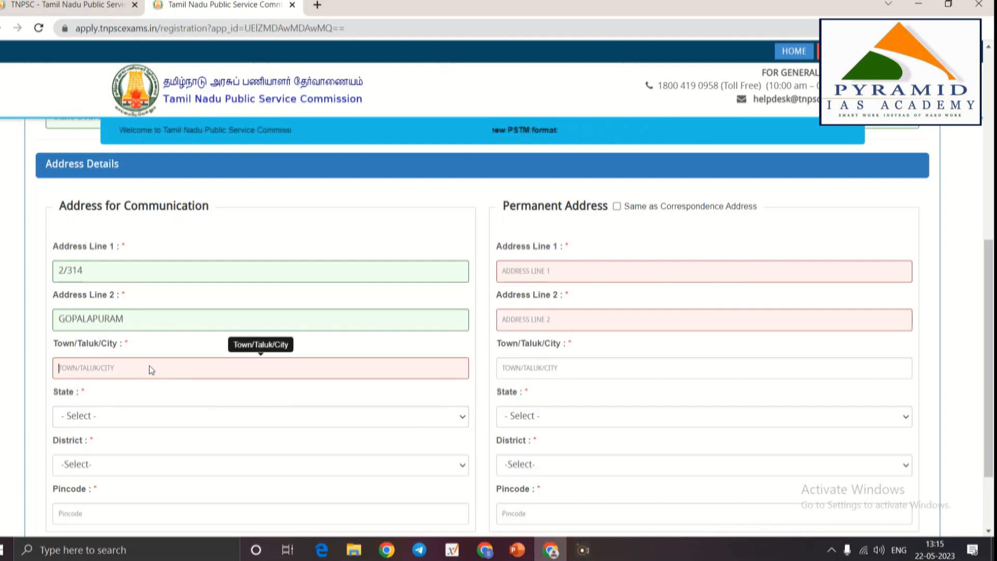
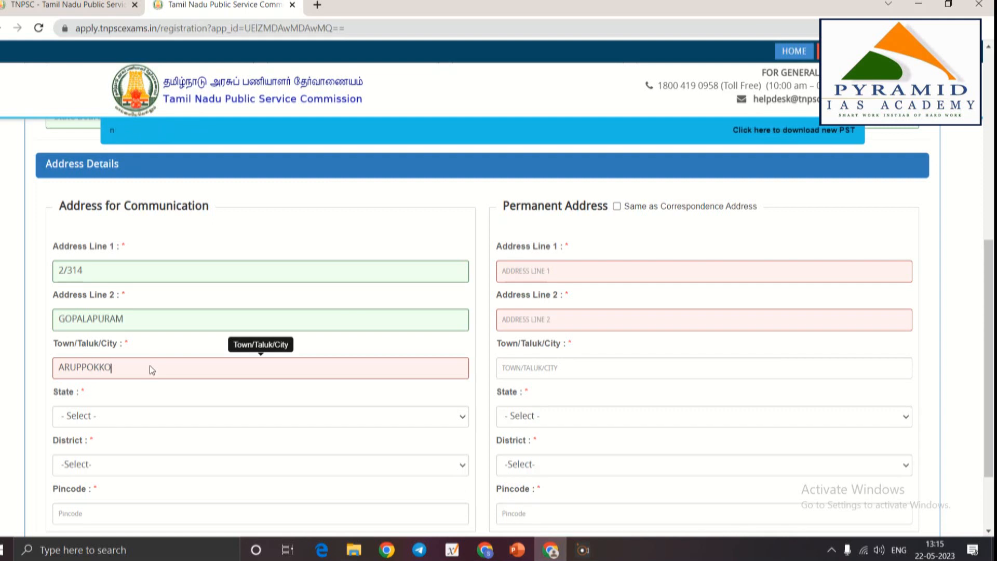
pyautogui.click(111, 416)
pyautogui.click(86, 183)
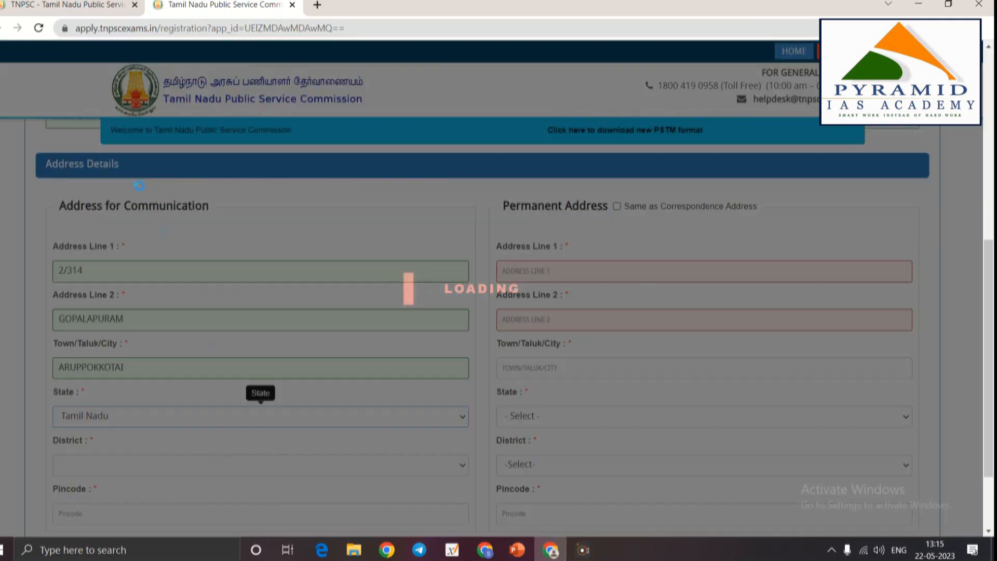
pyautogui.scroll(-2, 217, 368)
pyautogui.click(73, 367)
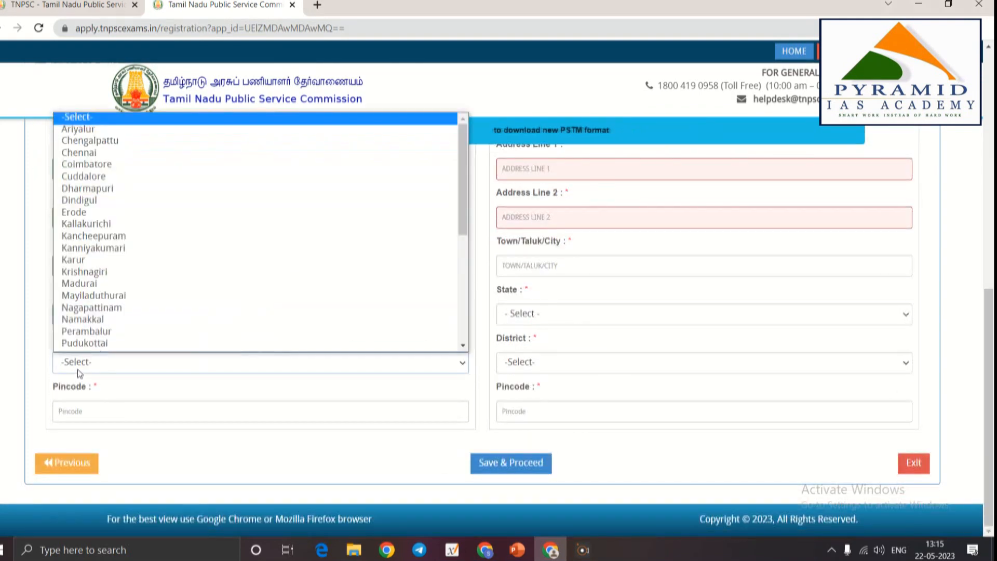
pyautogui.scroll(-5, 96, 329)
pyautogui.click(89, 341)
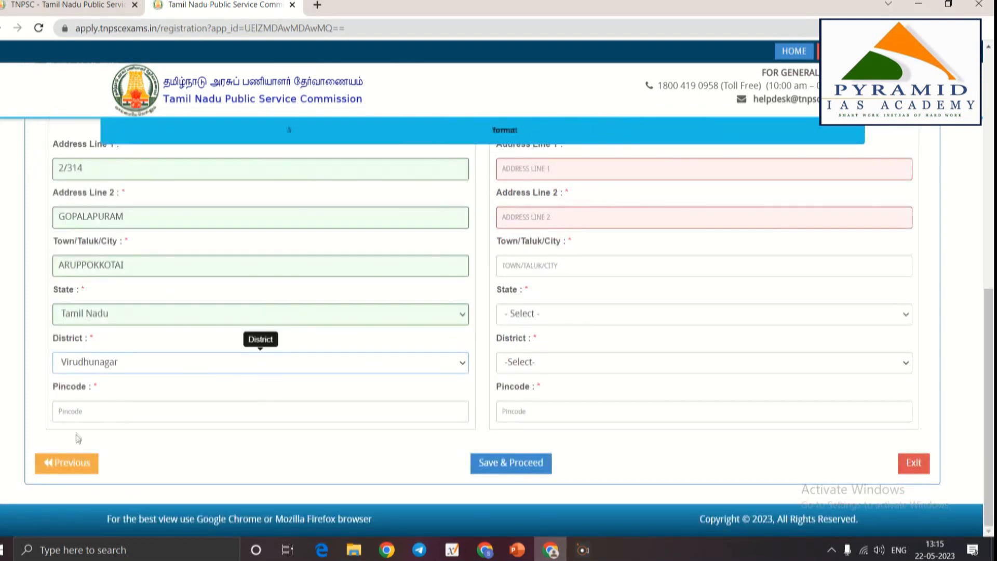
pyautogui.click(89, 421)
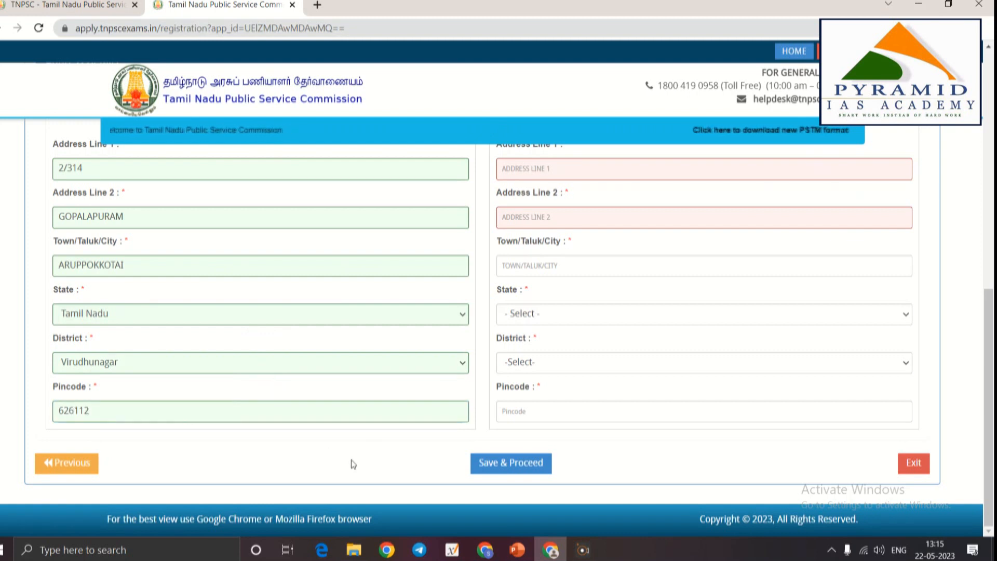
# Tick 'Same as Correspondence Address' to copy it into the permanent address
pyautogui.scroll(2, 565, 239)
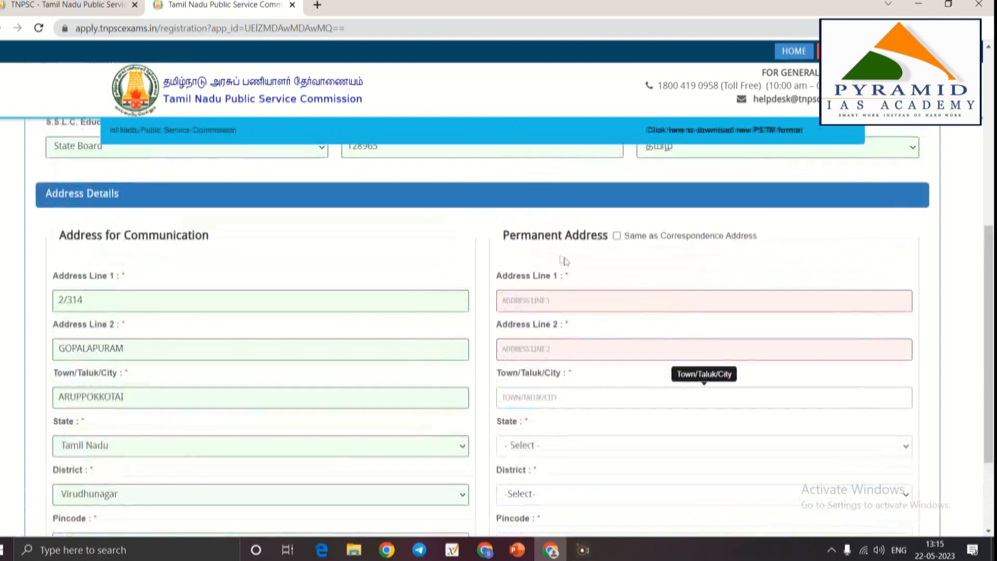
pyautogui.click(617, 235)
pyautogui.scroll(-3, 623, 363)
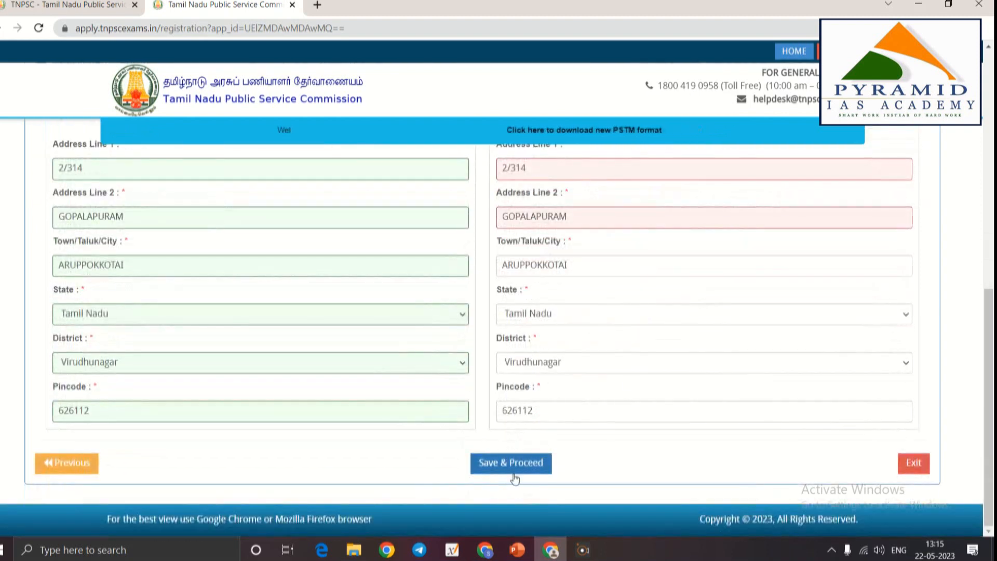
# Scroll the page to review the registration success message and login ID
pyautogui.scroll(3, 733, 408)
pyautogui.scroll(5, 734, 408)
pyautogui.scroll(-5, 728, 377)
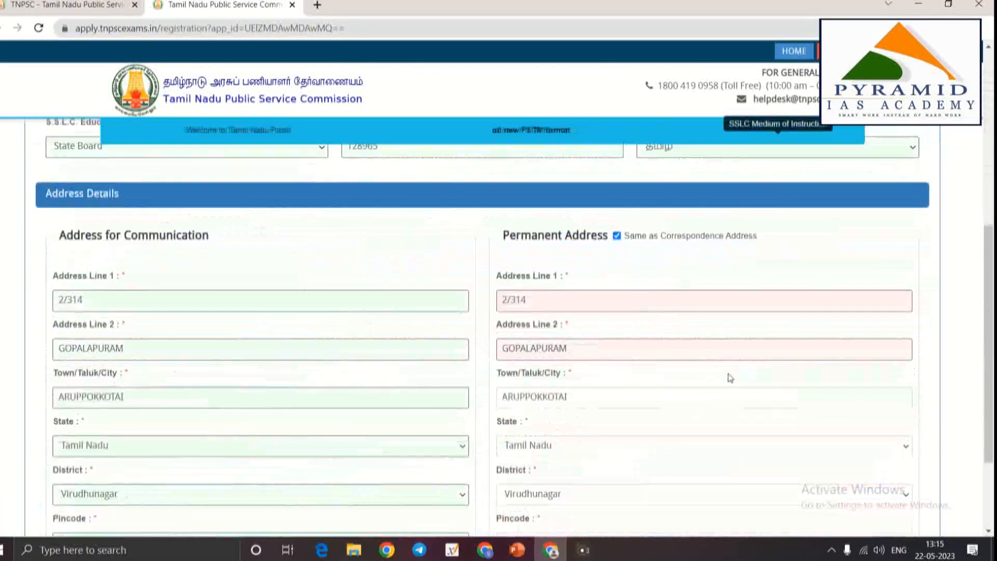
pyautogui.scroll(4, 728, 377)
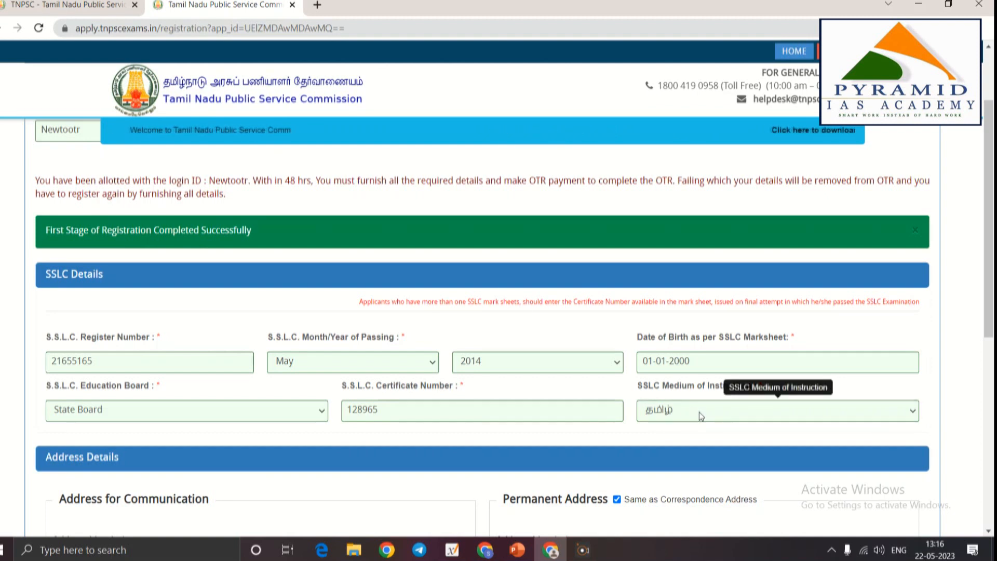
pyautogui.scroll(-2, 699, 413)
pyautogui.scroll(-5, 699, 413)
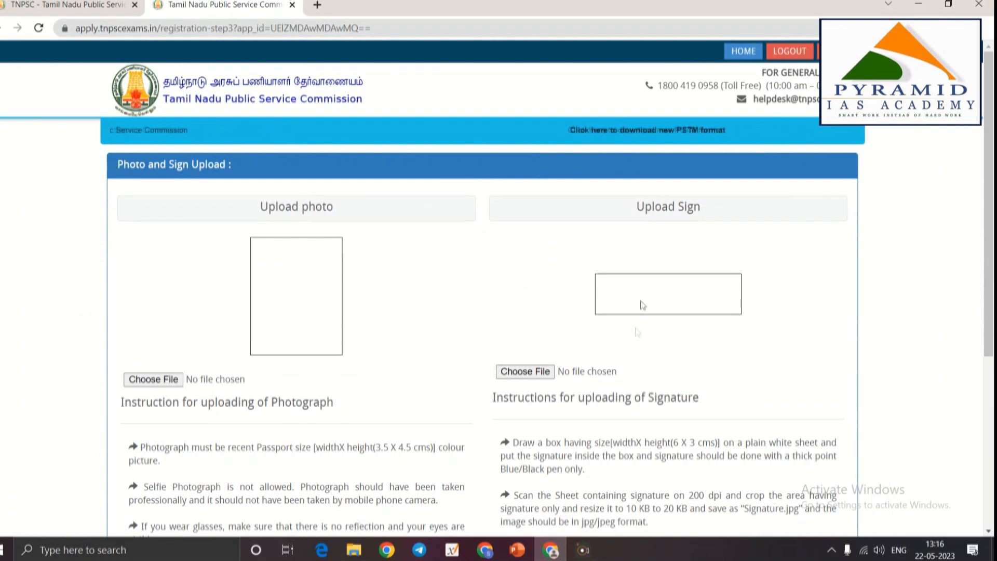
pyautogui.scroll(-5, 592, 377)
pyautogui.scroll(5, 347, 420)
pyautogui.scroll(-5, 181, 343)
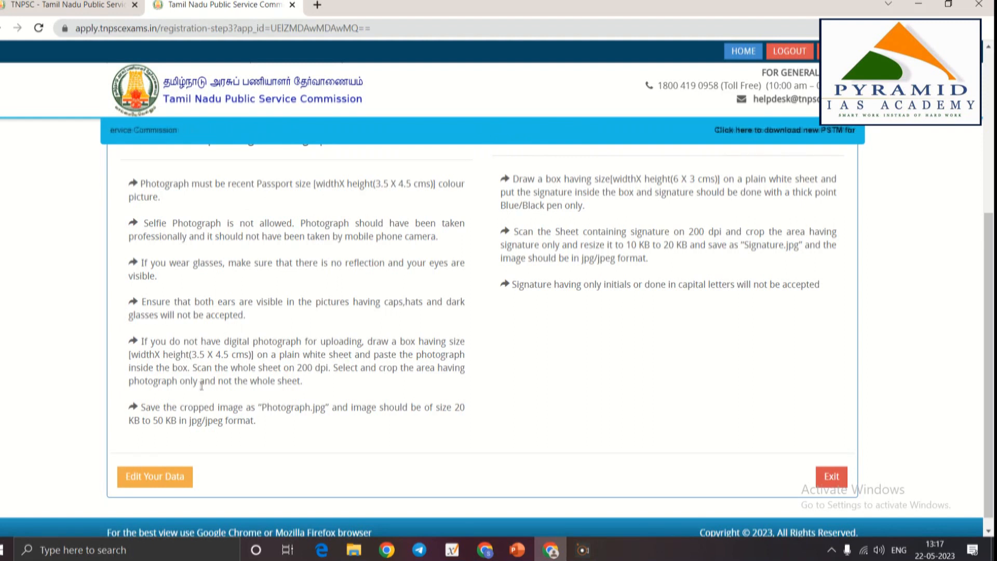
pyautogui.moveTo(153, 422); pyautogui.dragTo(180, 421)
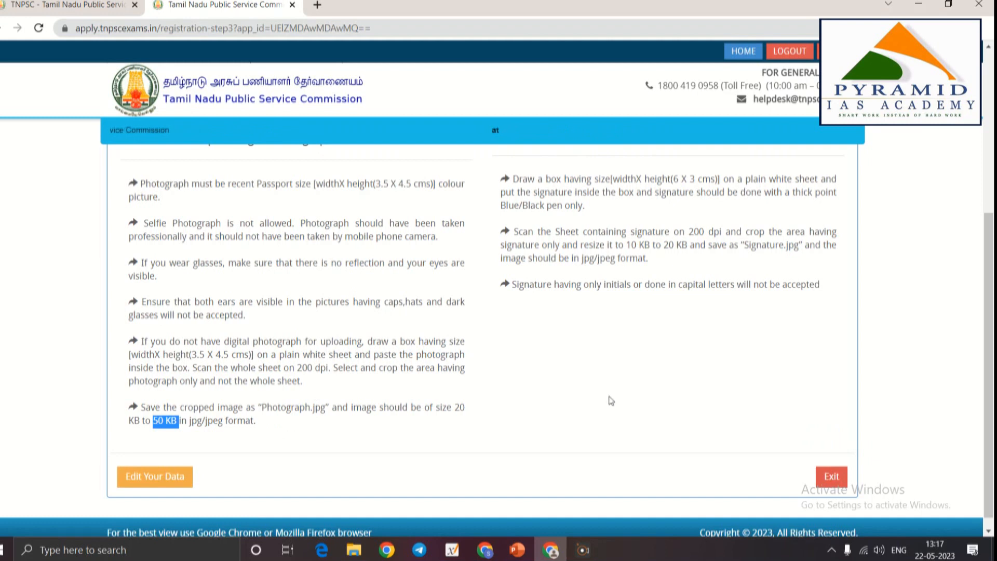
pyautogui.scroll(3, 611, 401)
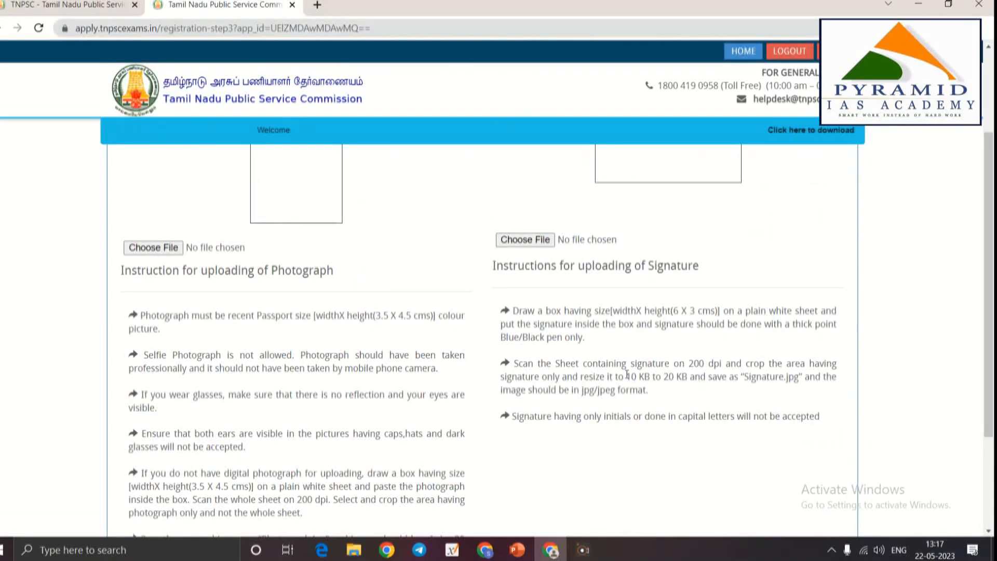
pyautogui.moveTo(628, 375); pyautogui.dragTo(693, 378)
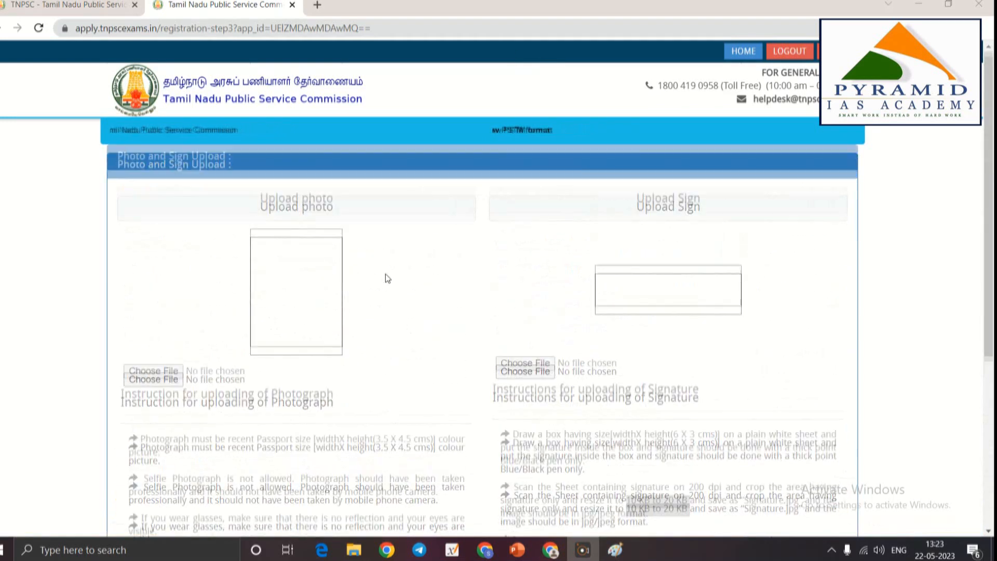
pyautogui.scroll(-5, 386, 274)
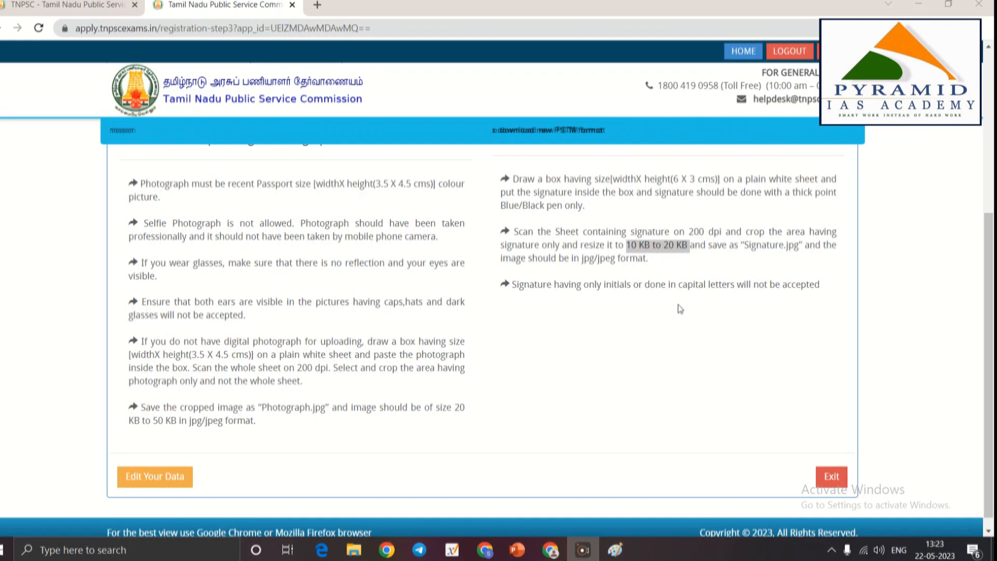
pyautogui.scroll(2, 681, 309)
pyautogui.scroll(2, 173, 253)
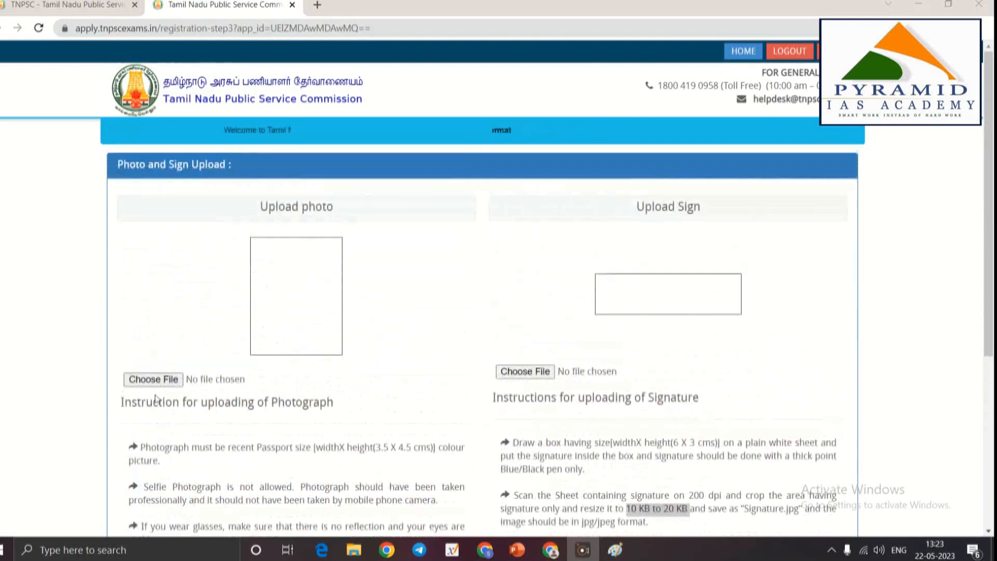
# Upload the K7 photo file as the applicant's photograph
pyautogui.click(145, 380)
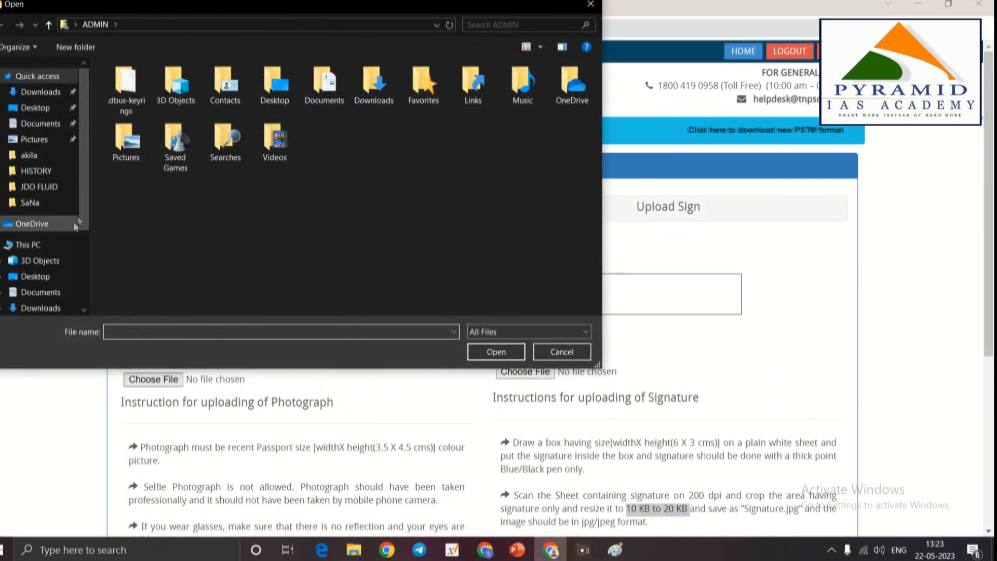
pyautogui.scroll(-2, 63, 258)
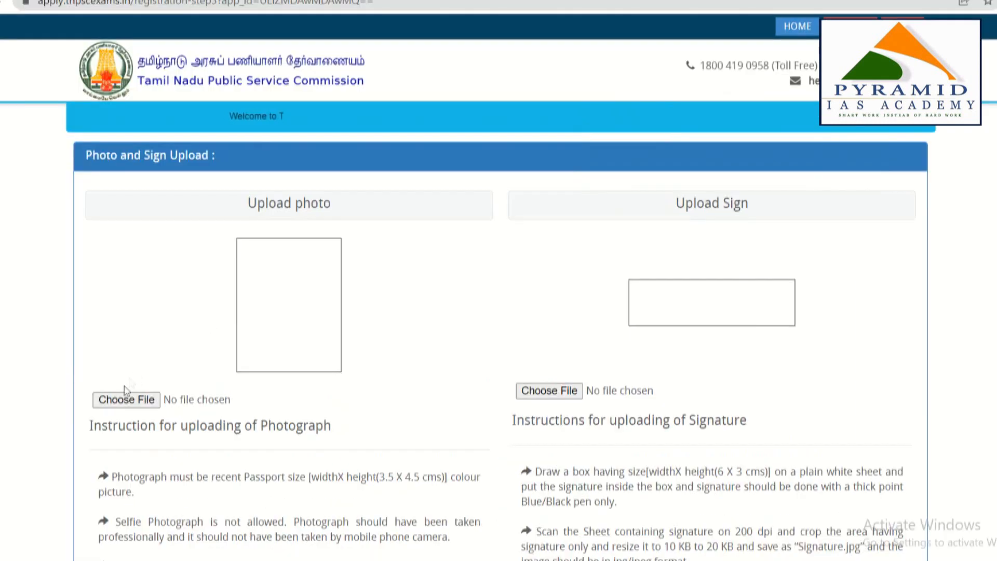
pyautogui.click(127, 400)
pyautogui.click(106, 83)
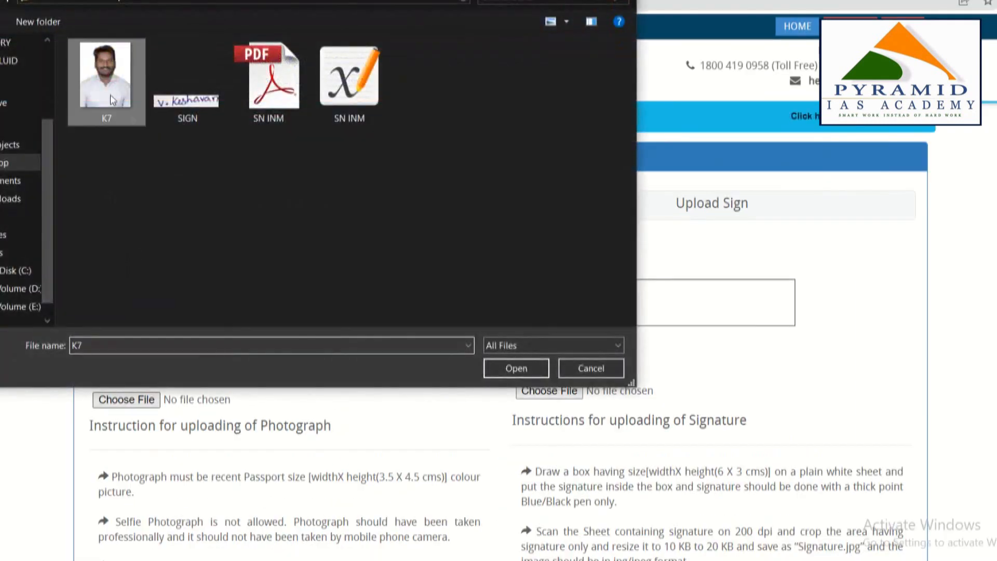
pyautogui.click(511, 370)
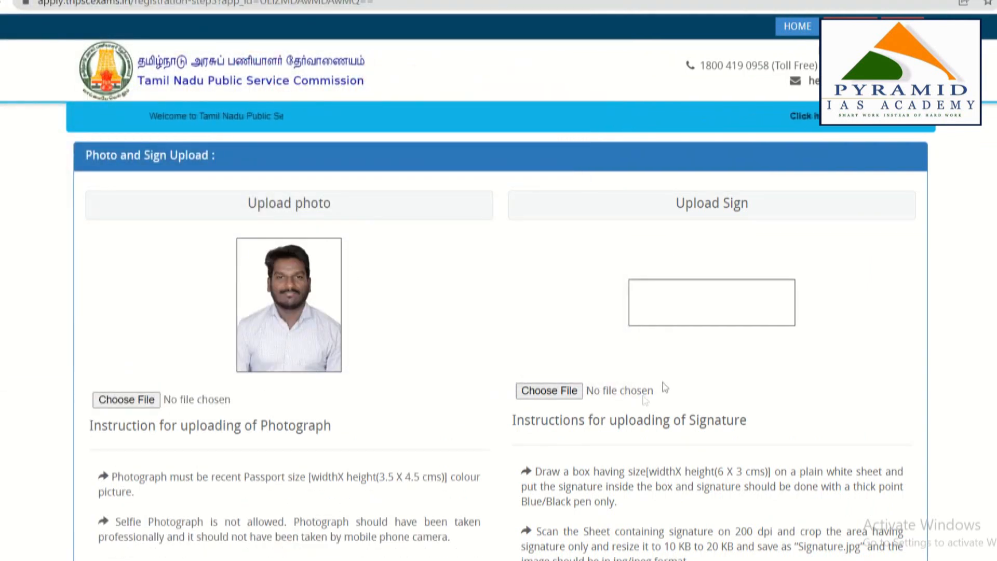
# Upload the 'sIGN 2' image as the applicant's signature
pyautogui.click(549, 391)
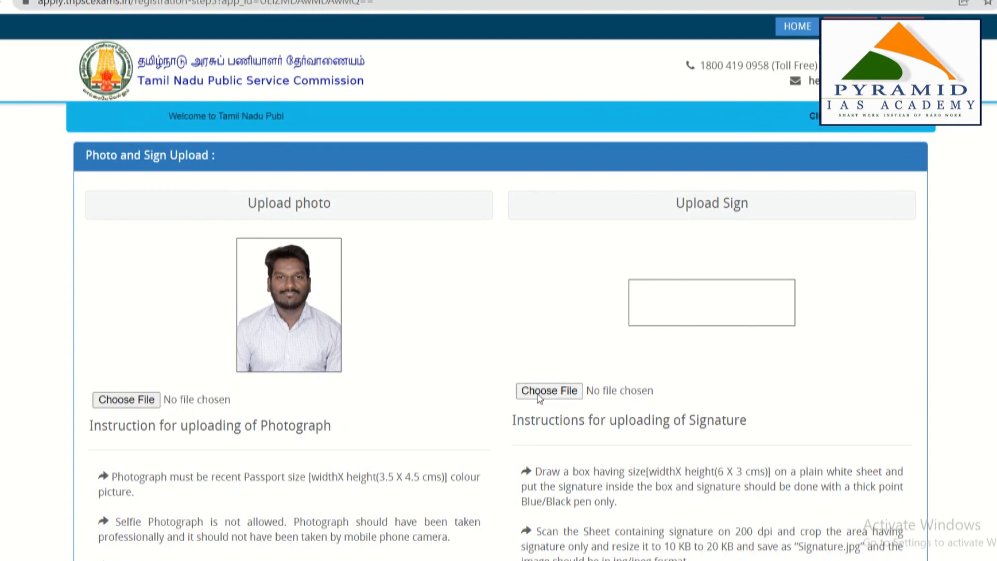
pyautogui.click(188, 83)
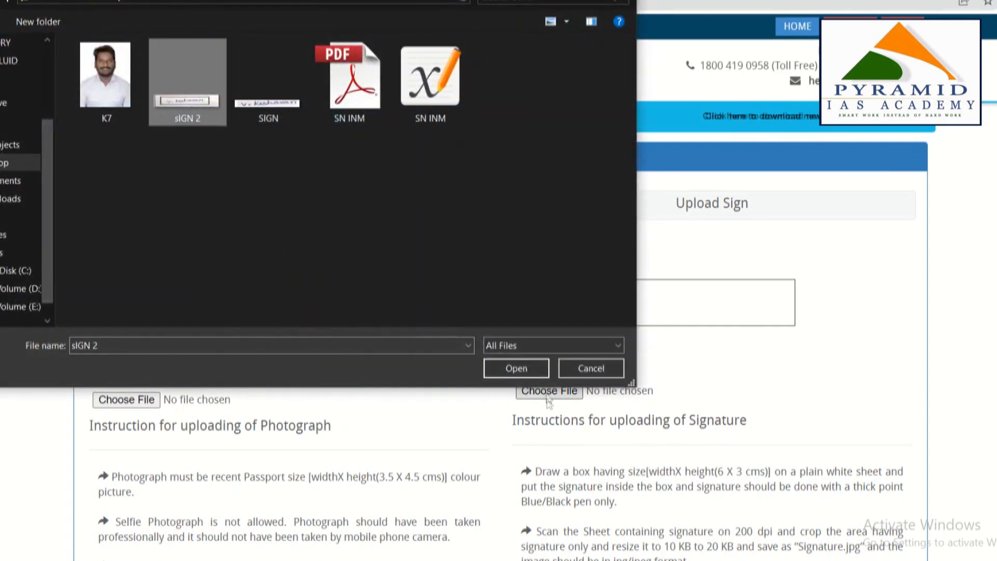
pyautogui.click(517, 369)
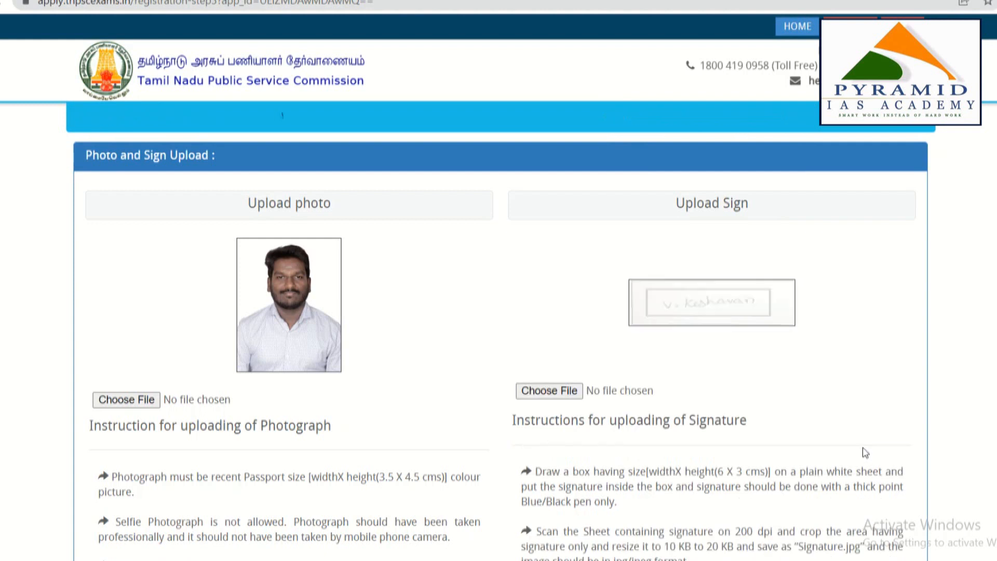
pyautogui.scroll(-6, 722, 374)
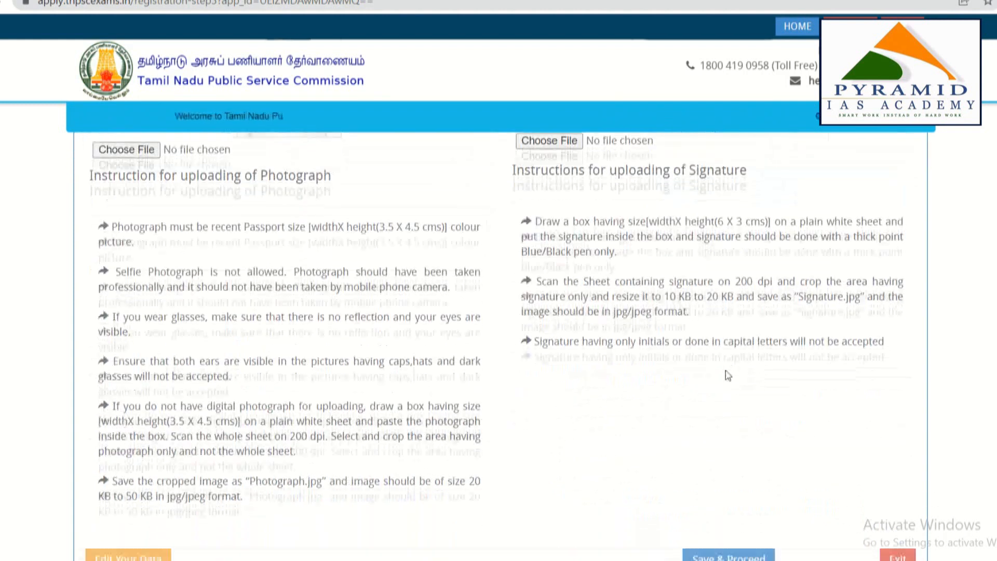
# Save the uploads, review the registration preview, and tick 'I accept the above declaration'
pyautogui.click(728, 499)
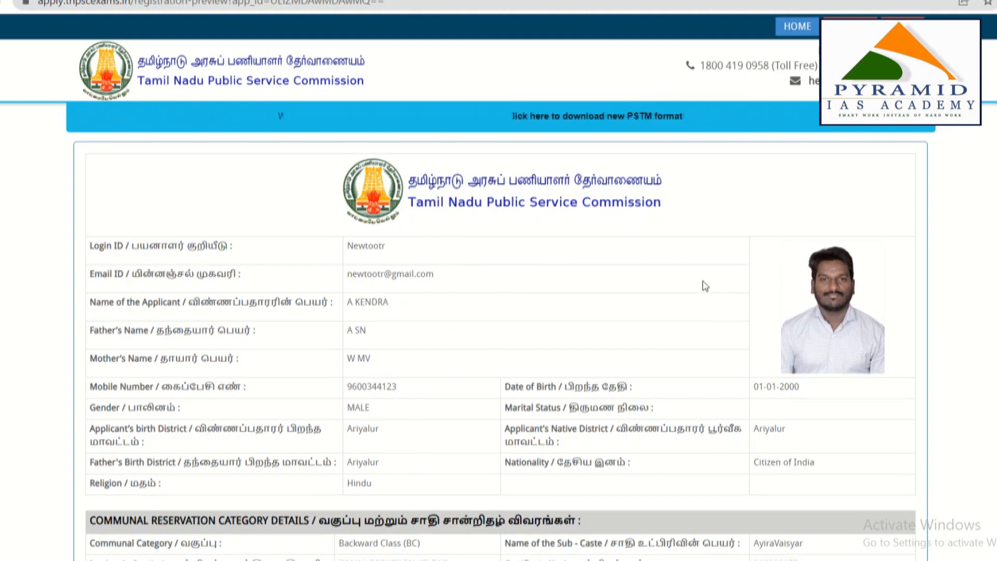
pyautogui.scroll(-4, 702, 282)
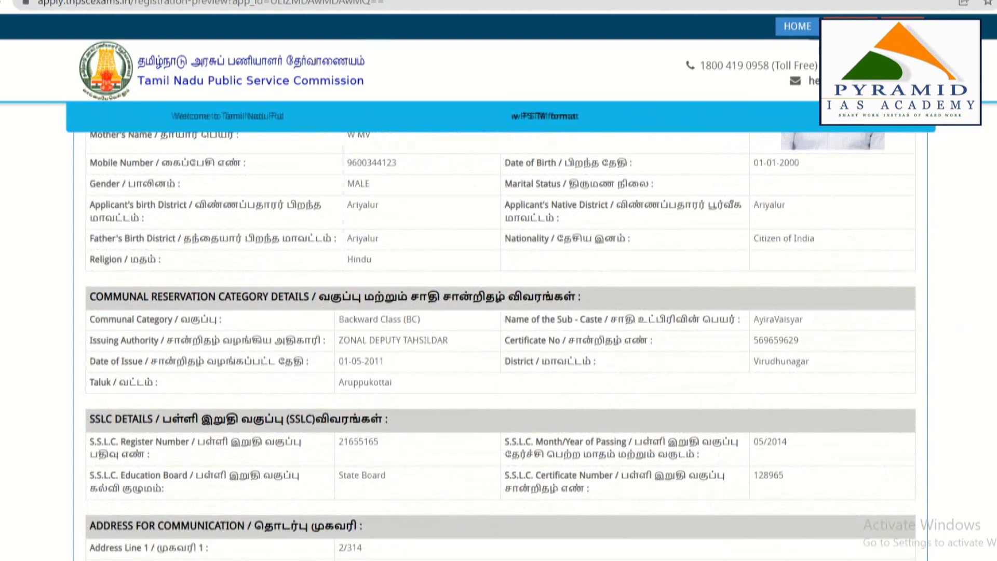
pyautogui.scroll(-14, 429, 478)
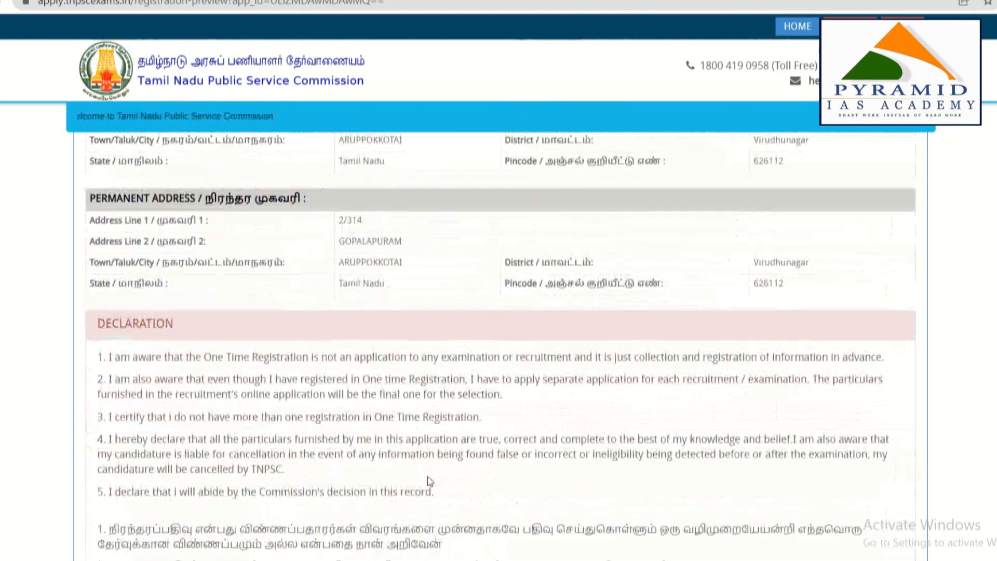
pyautogui.click(94, 435)
pyautogui.scroll(5, 294, 390)
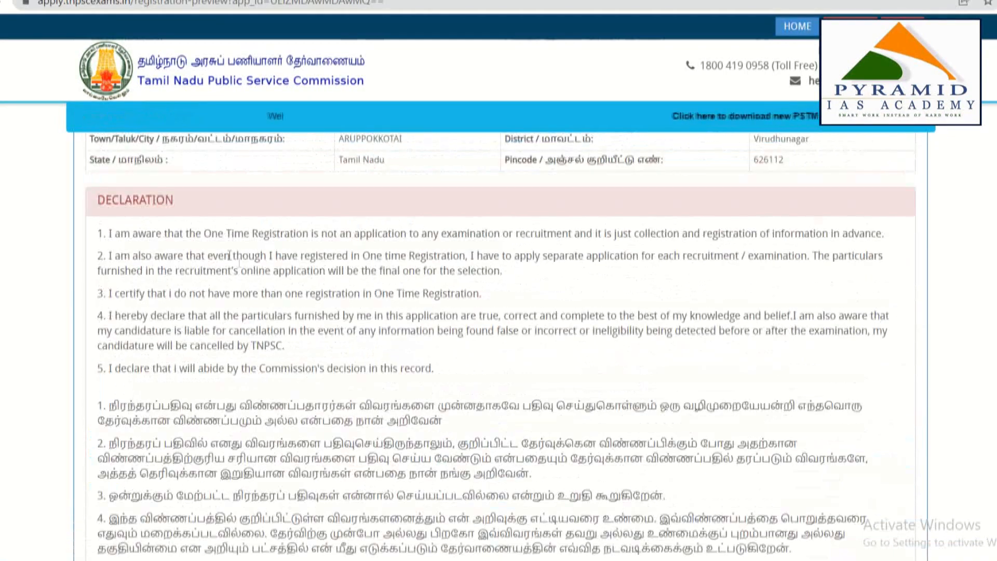
pyautogui.scroll(-3, 359, 487)
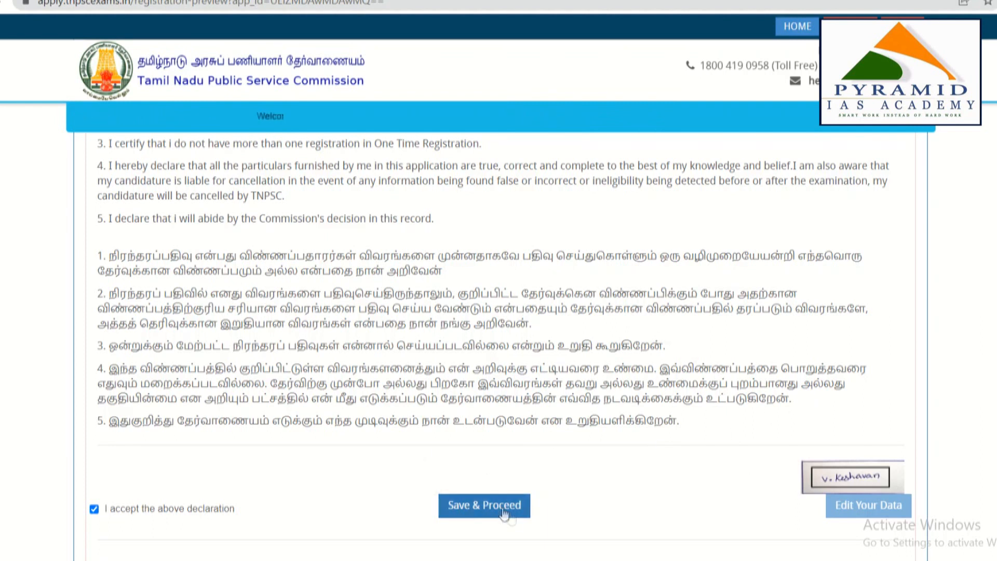
pyautogui.scroll(9, 503, 405)
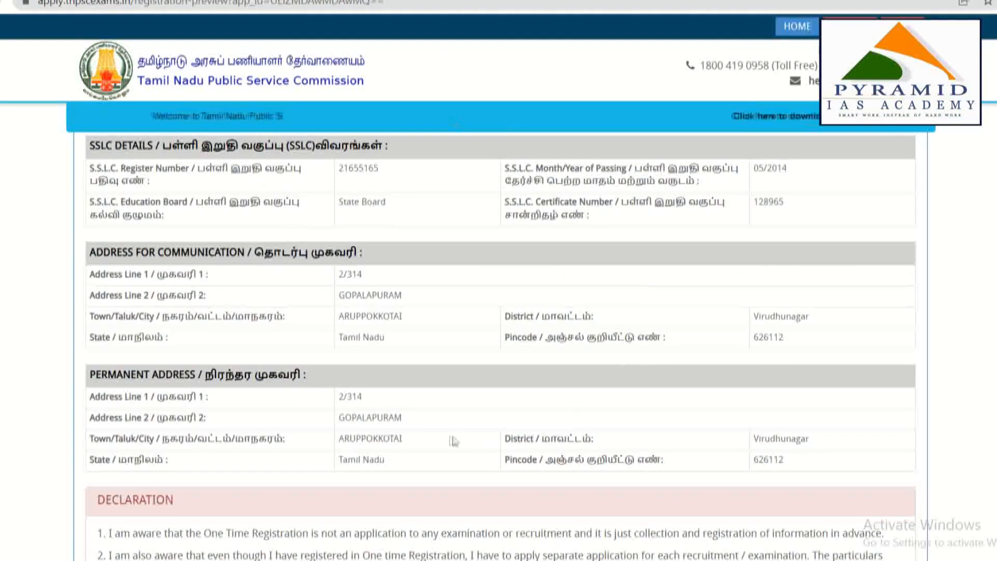
pyautogui.scroll(7, 454, 441)
pyautogui.scroll(-9, 453, 441)
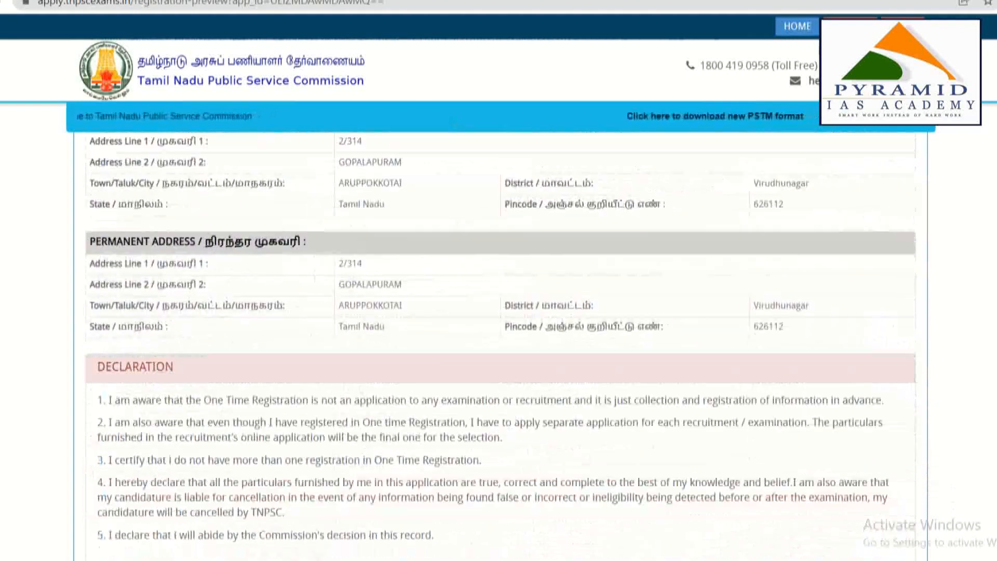
pyautogui.scroll(-5, 552, 545)
# Save the previewed registration and acknowledge the Confirmation notice with OK
pyautogui.click(522, 507)
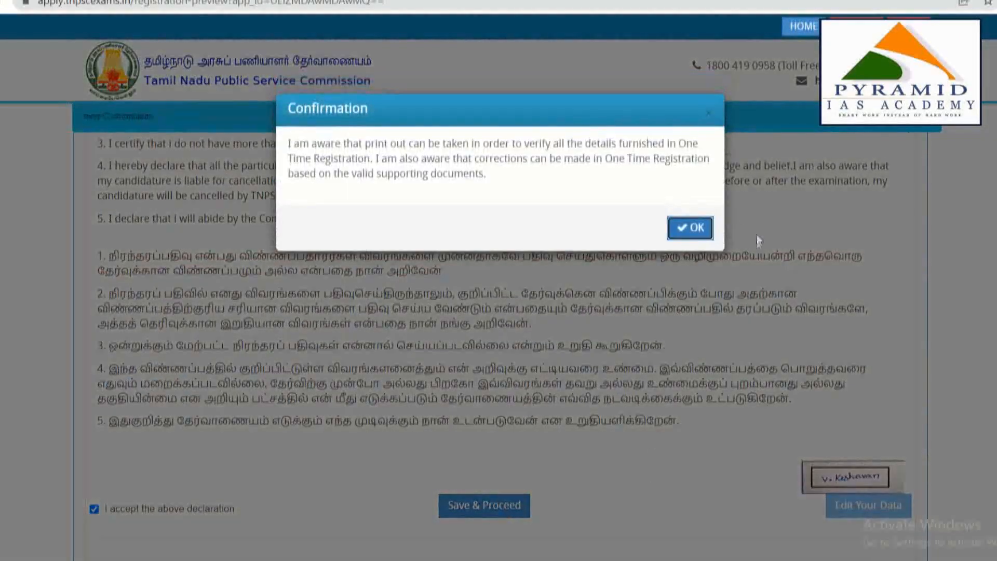
pyautogui.click(692, 229)
pyautogui.scroll(-10, 494, 426)
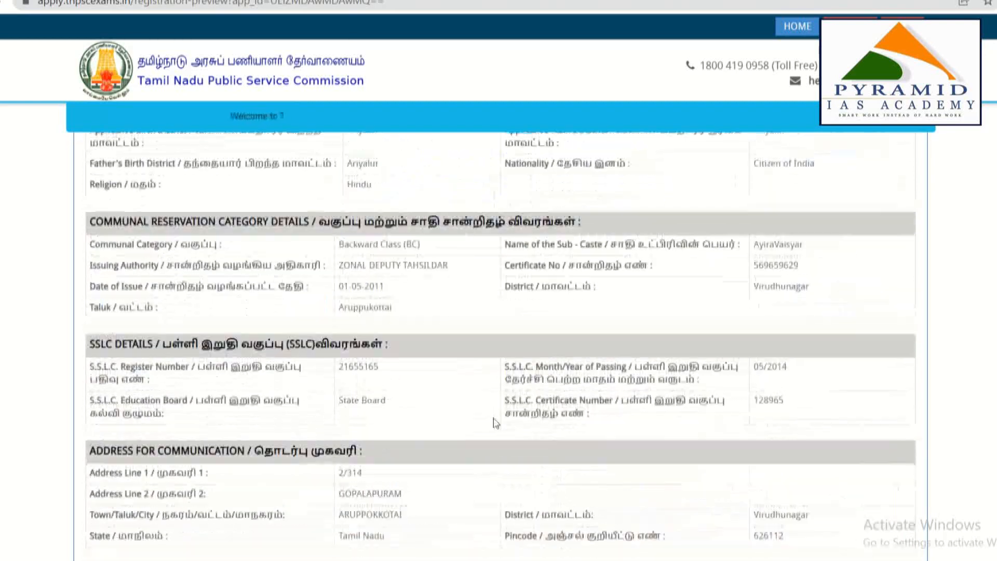
pyautogui.scroll(-5, 494, 424)
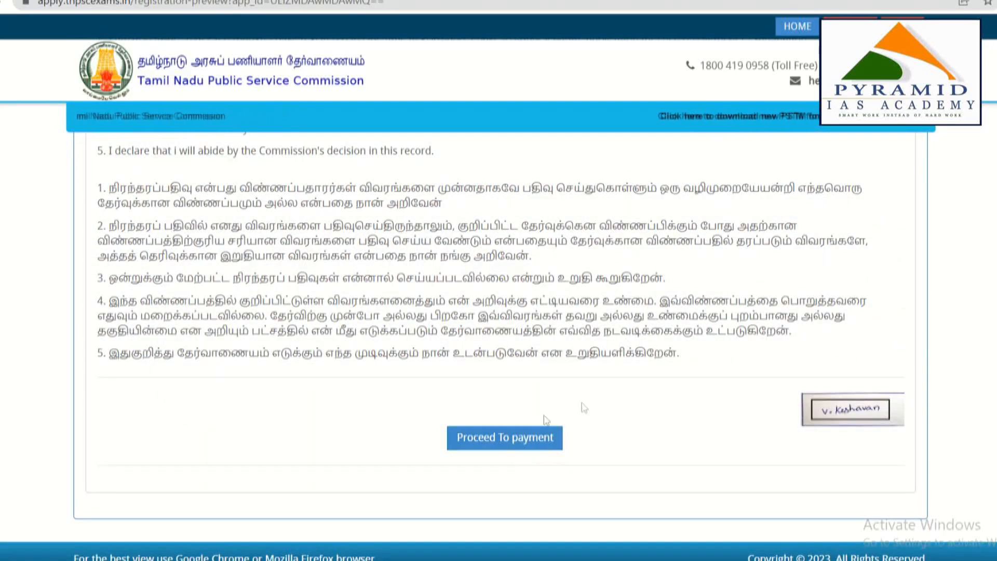
pyautogui.scroll(10, 584, 411)
pyautogui.scroll(6, 592, 404)
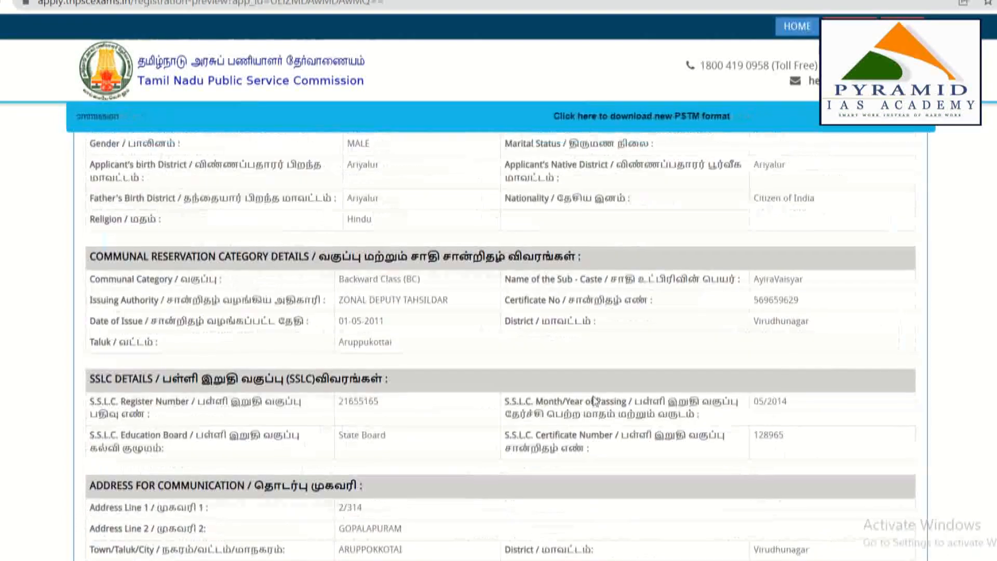
pyautogui.scroll(-3, 594, 402)
pyautogui.scroll(-10, 594, 402)
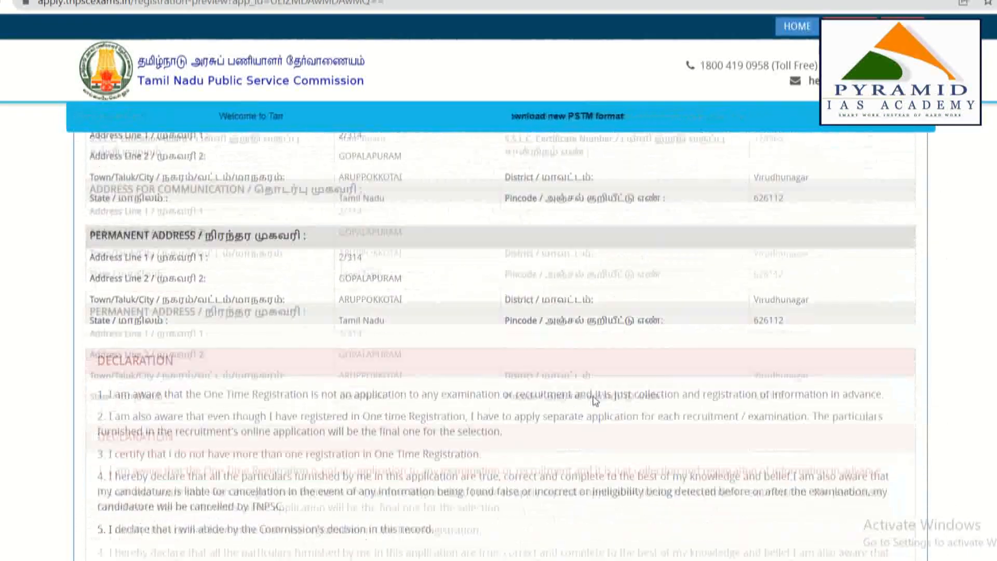
# On the payment page, select PAYMENTGATEWAY as gateway and ONLINE as payment type for the Rs.150 fee
pyautogui.click(504, 437)
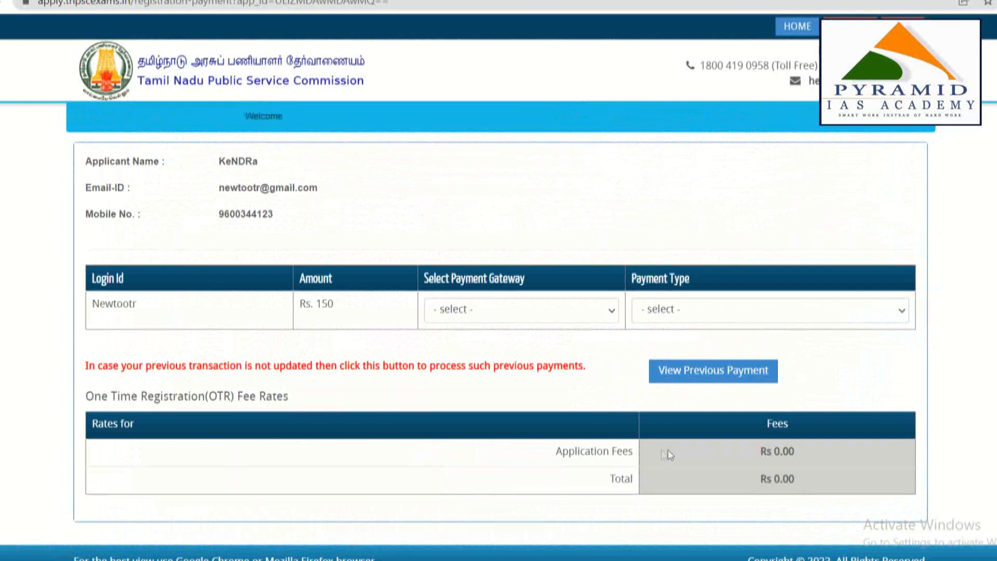
pyautogui.click(548, 311)
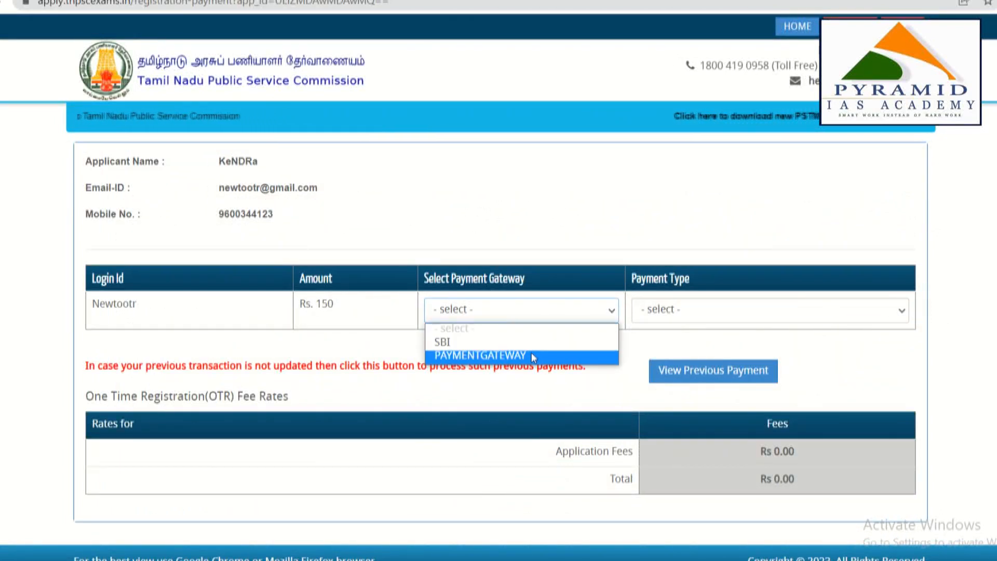
pyautogui.click(690, 312)
pyautogui.click(550, 311)
pyautogui.click(472, 357)
pyautogui.click(760, 317)
pyautogui.click(686, 341)
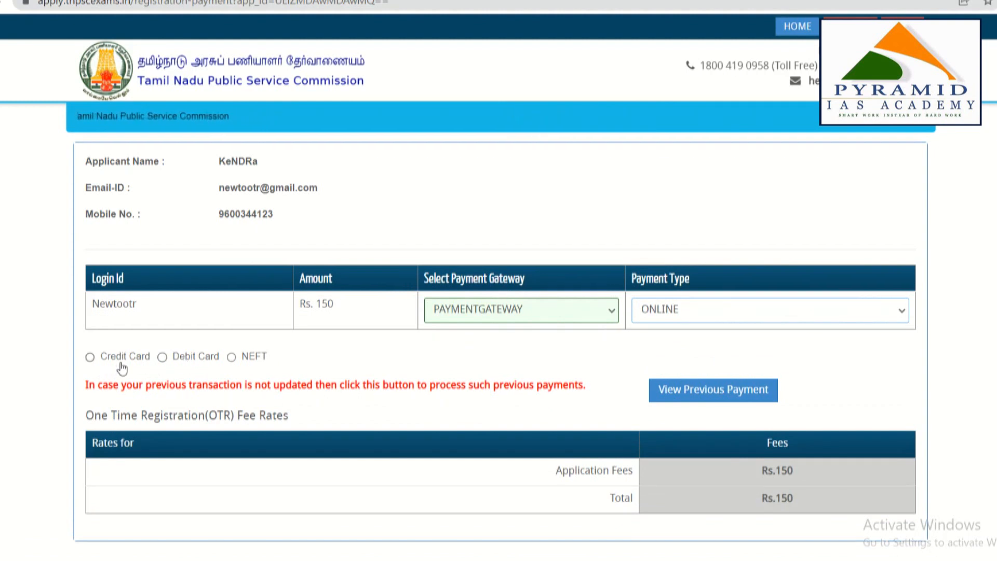
pyautogui.click(534, 312)
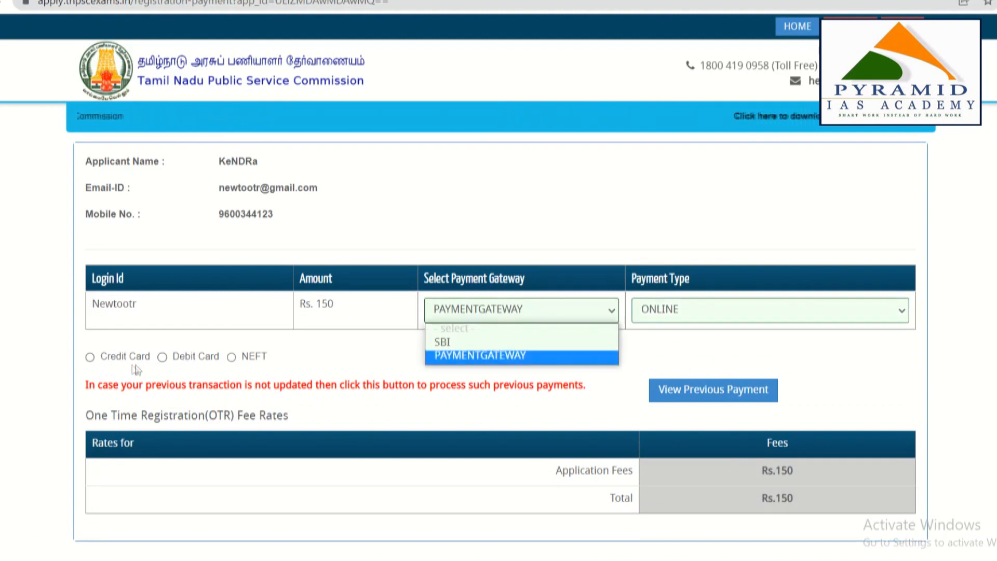
pyautogui.click(273, 370)
pyautogui.scroll(-1, 878, 471)
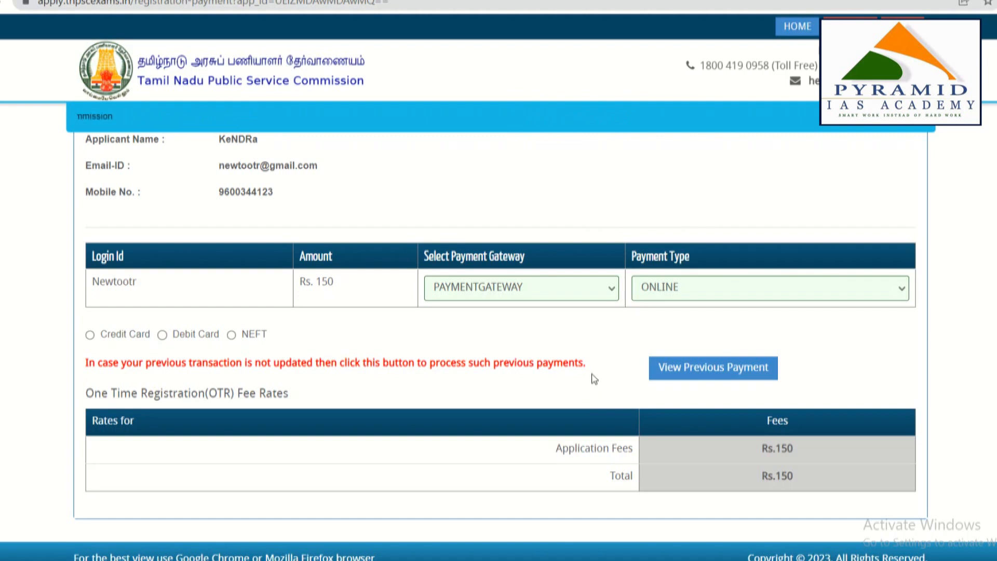
pyautogui.scroll(1, 985, 332)
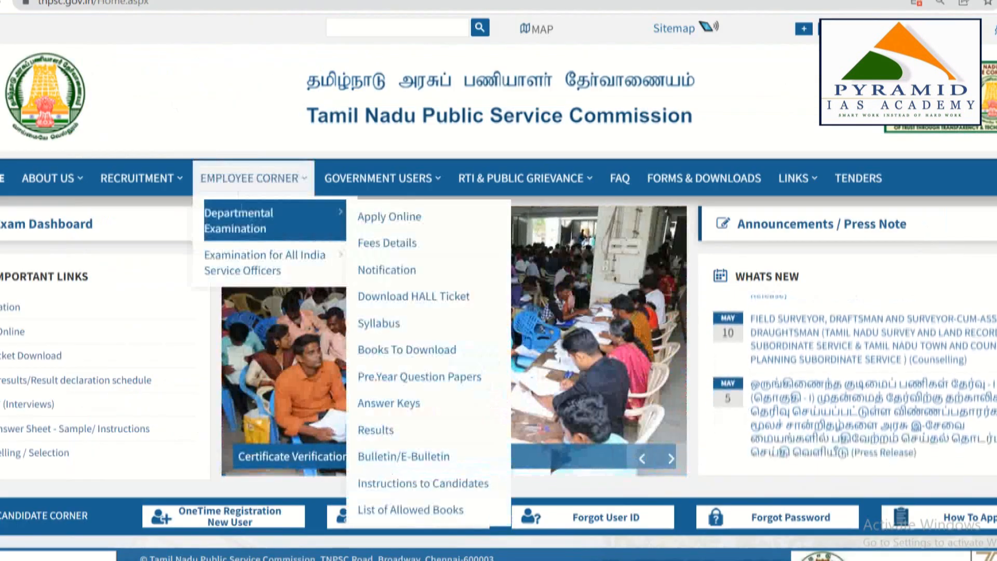
# Go to Recruitment > Online Application Services > Apply Online and accept the external-site prompt
pyautogui.moveTo(155, 178)
pyautogui.moveTo(155, 245)
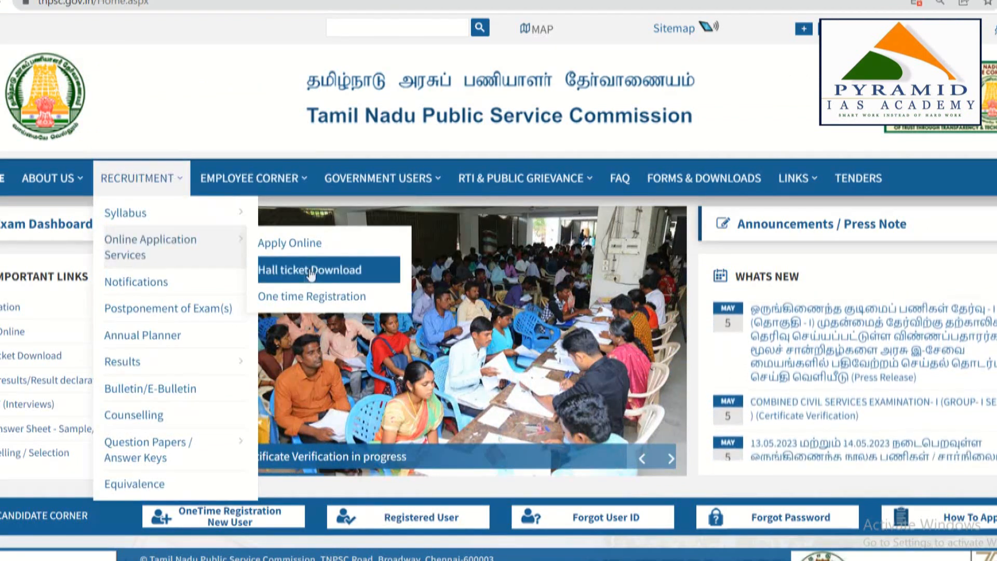
pyautogui.click(281, 252)
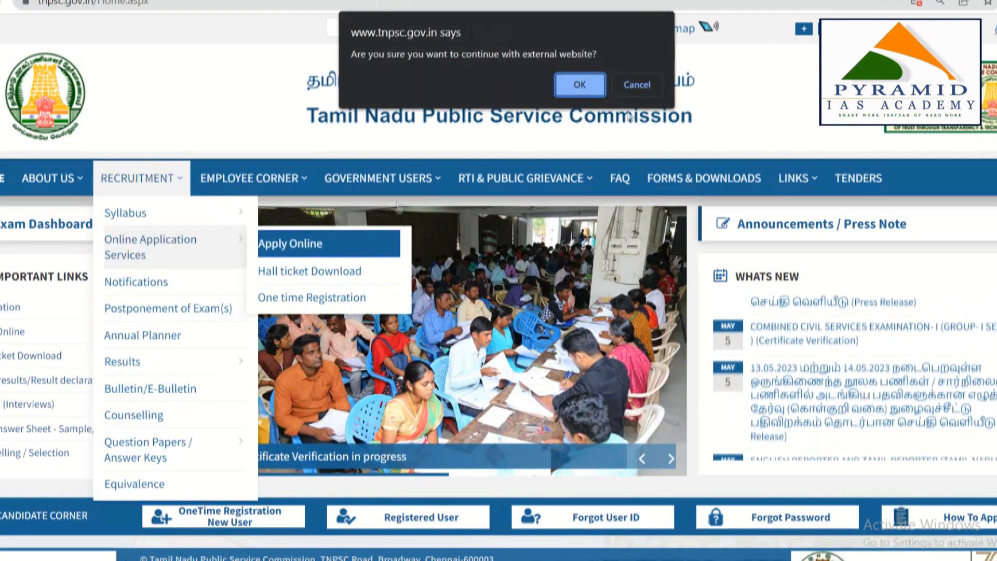
pyautogui.click(563, 84)
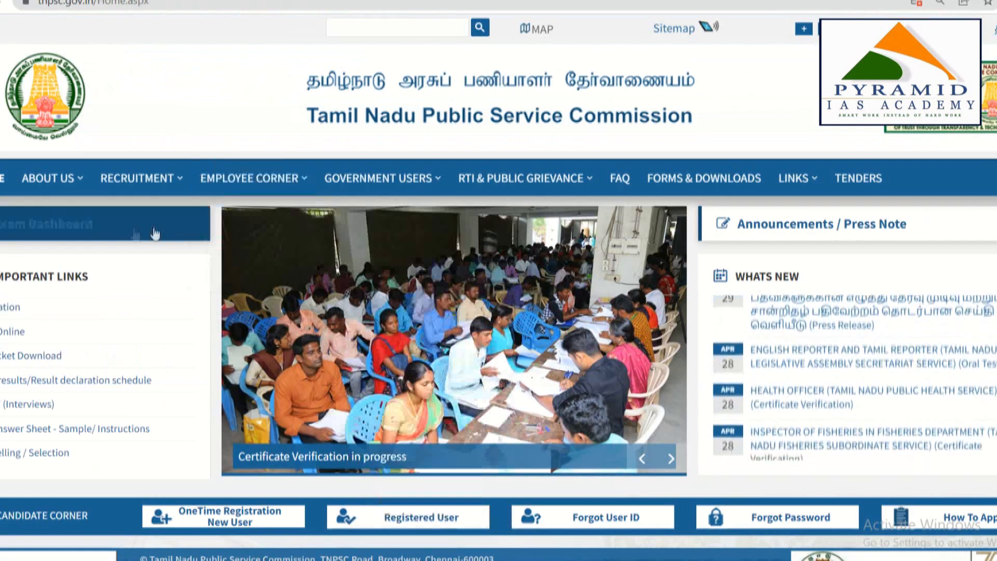
pyautogui.moveTo(166, 234)
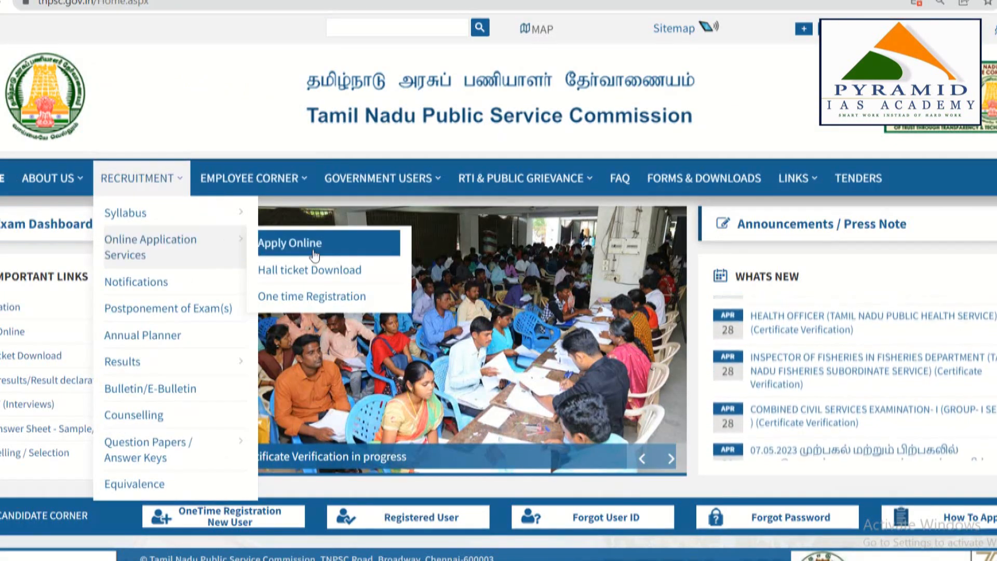